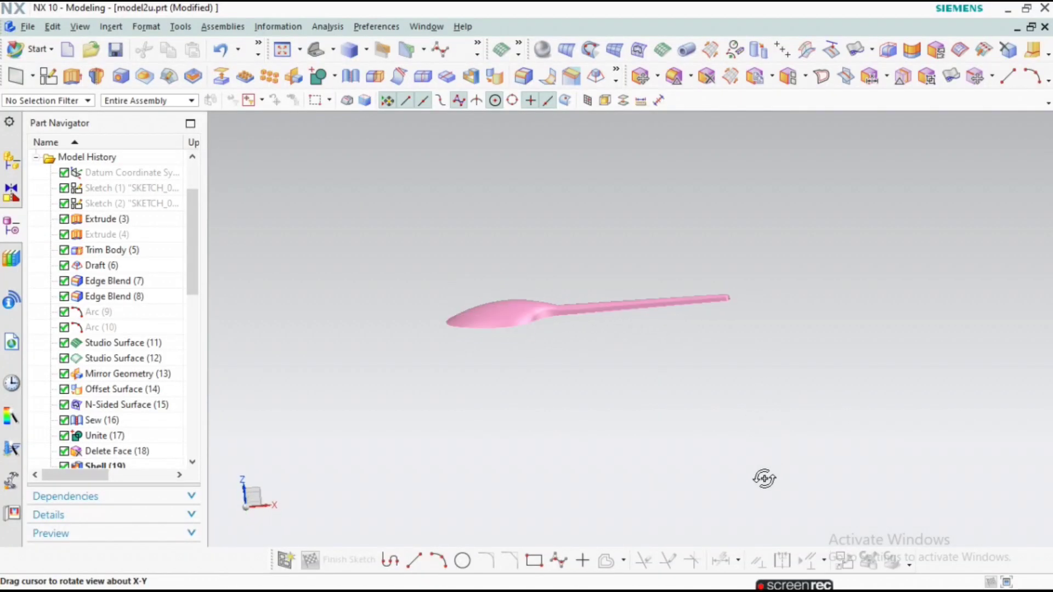
Step: Close the True Shading options and orbit the pink spoon to inspect it from several angles
mouse_move(764, 478)
middle_down()
mouse_move(802, 463)
mouse_move(765, 288)
middle_up()
mouse_move(752, 401)
middle_down()
mouse_move(675, 340)
mouse_move(650, 304)
middle_up()
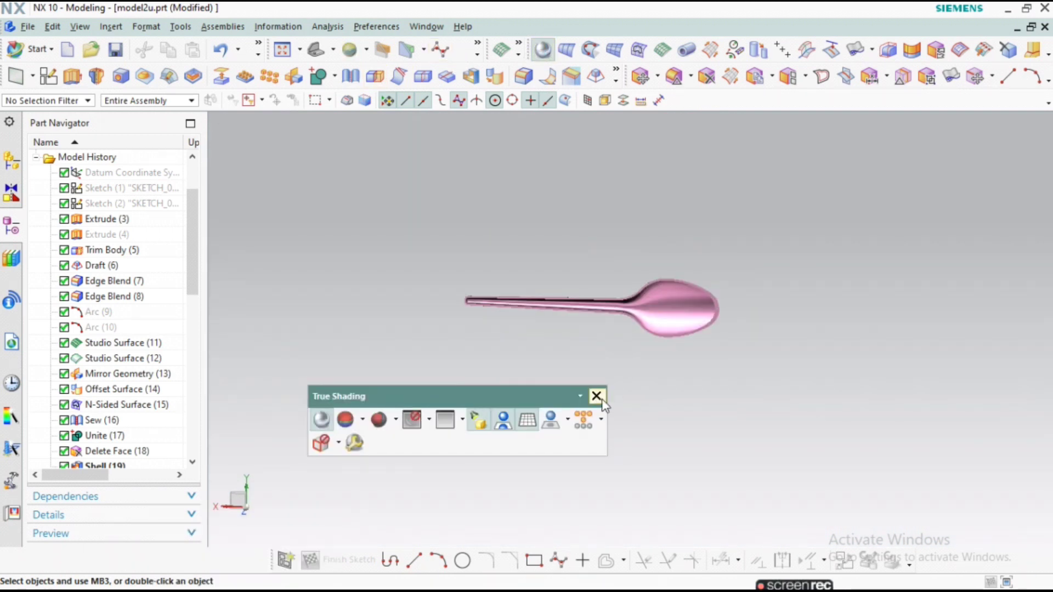
click(596, 396)
mouse_move(828, 351)
middle_down()
mouse_move(828, 237)
mouse_move(844, 167)
mouse_move(858, 214)
middle_up()
mouse_move(612, 293)
middle_down()
mouse_move(964, 288)
mouse_move(924, 294)
mouse_move(954, 397)
mouse_move(960, 390)
mouse_move(922, 378)
mouse_move(900, 278)
mouse_move(915, 160)
mouse_move(930, 317)
mouse_move(912, 362)
middle_up()
mouse_move(692, 373)
middle_down()
mouse_move(847, 338)
mouse_move(850, 393)
mouse_move(689, 374)
middle_up()
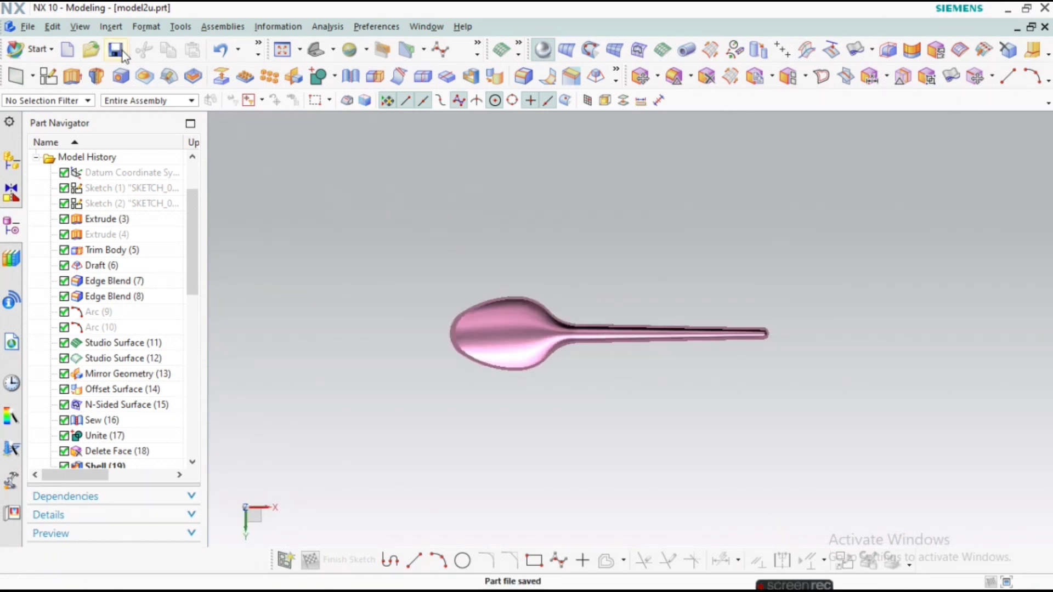
mouse_move(693, 298)
middle_down()
mouse_move(701, 275)
mouse_move(710, 386)
mouse_move(728, 436)
mouse_move(755, 278)
mouse_move(795, 246)
mouse_move(658, 246)
middle_up()
Step: Save model2u.prt, unhide the spoon reference photo, and begin a new sketch
click(113, 54)
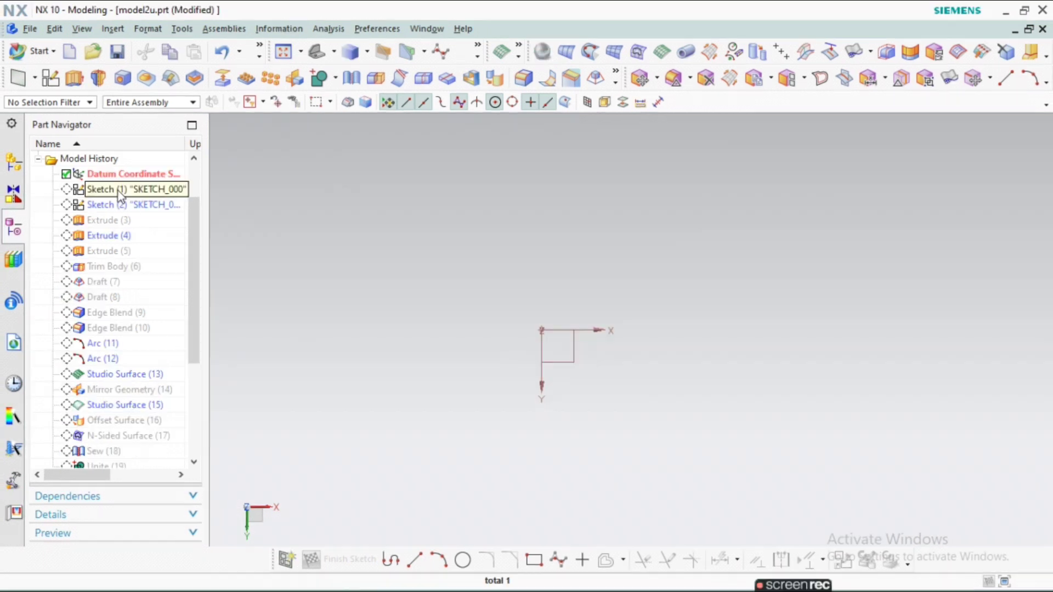
key(ctrl+w)
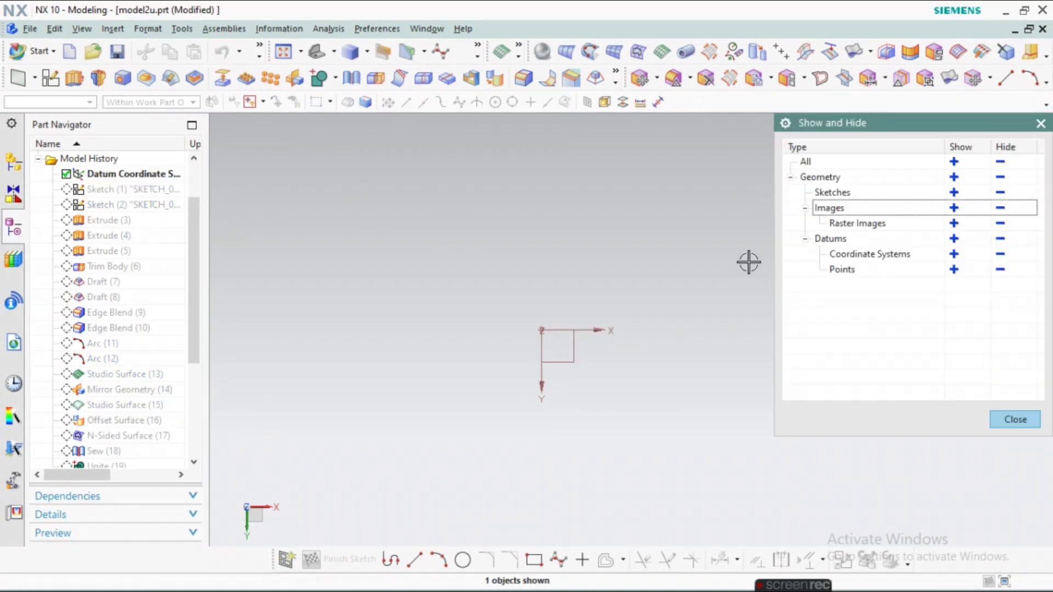
click(1016, 419)
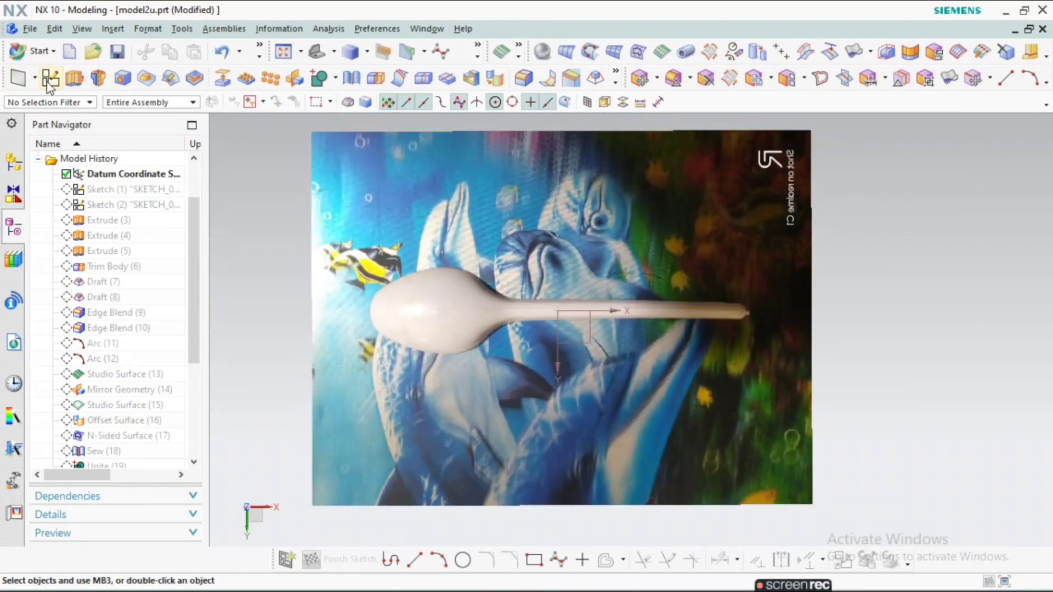
click(50, 83)
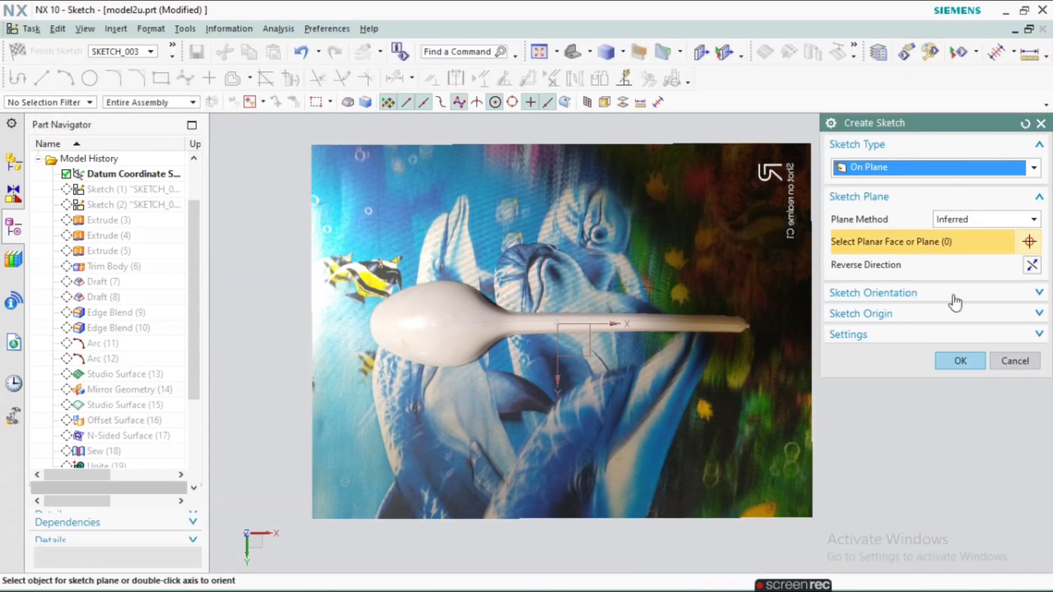
Step: On the default sketch plane, draw a rectangle from the origin enclosing the whole spoon photo
click(955, 359)
key(r)
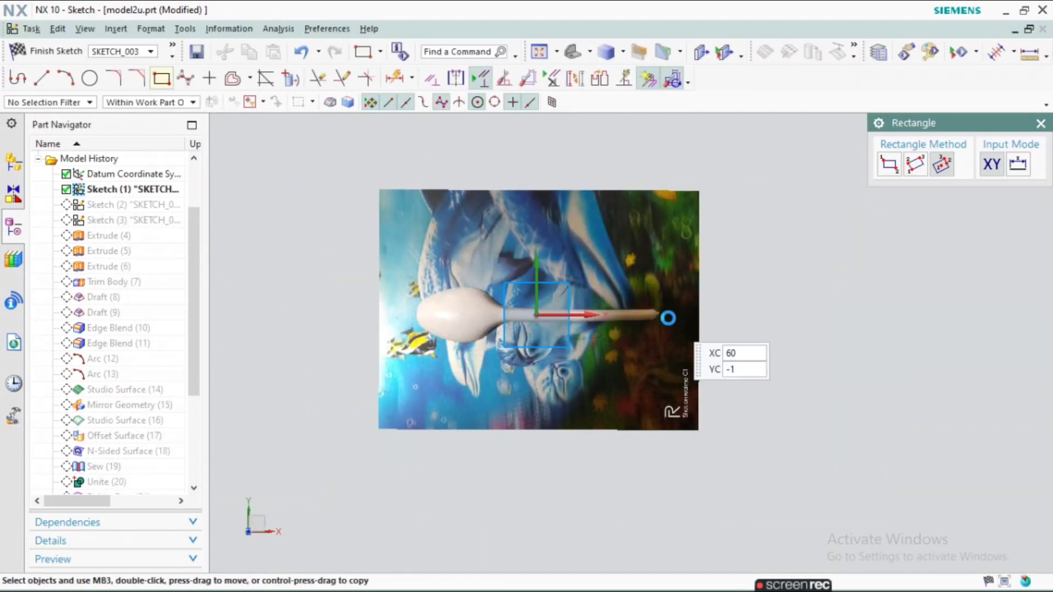
scroll(668, 313, up, 2)
click(525, 315)
click(676, 316)
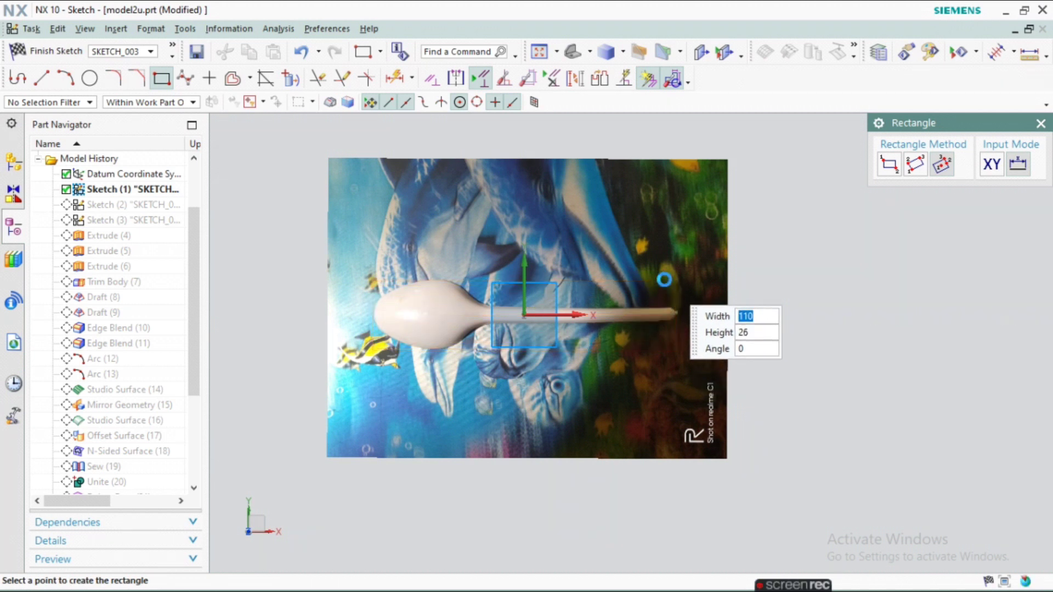
click(664, 280)
key(Escape)
Step: Dimension the rectangle to 25.5 high and add its bottom-edge width dimension
scroll(708, 310, up, 3)
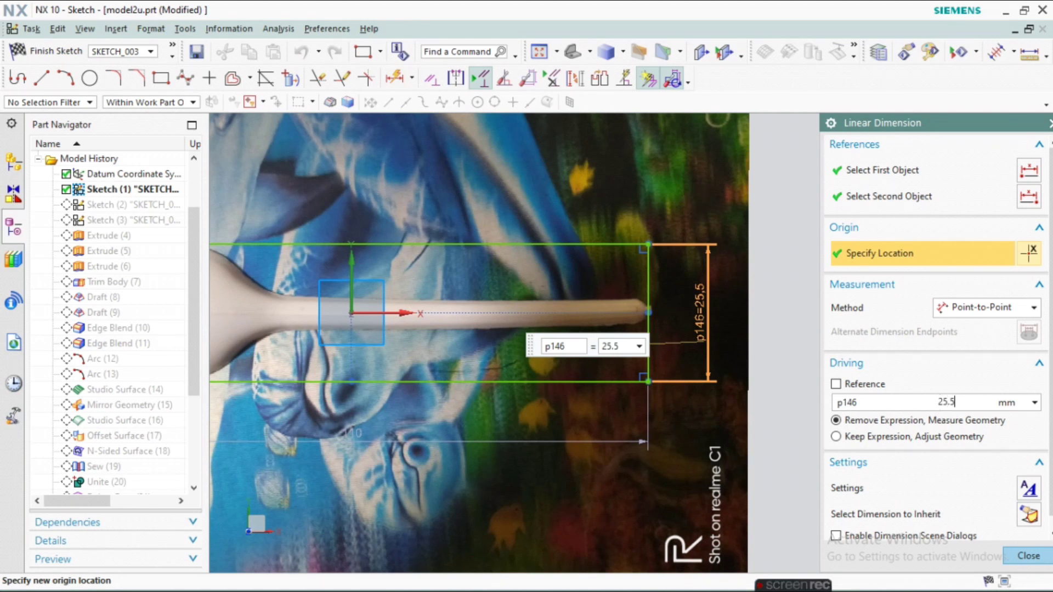
key(Return)
key(Return)
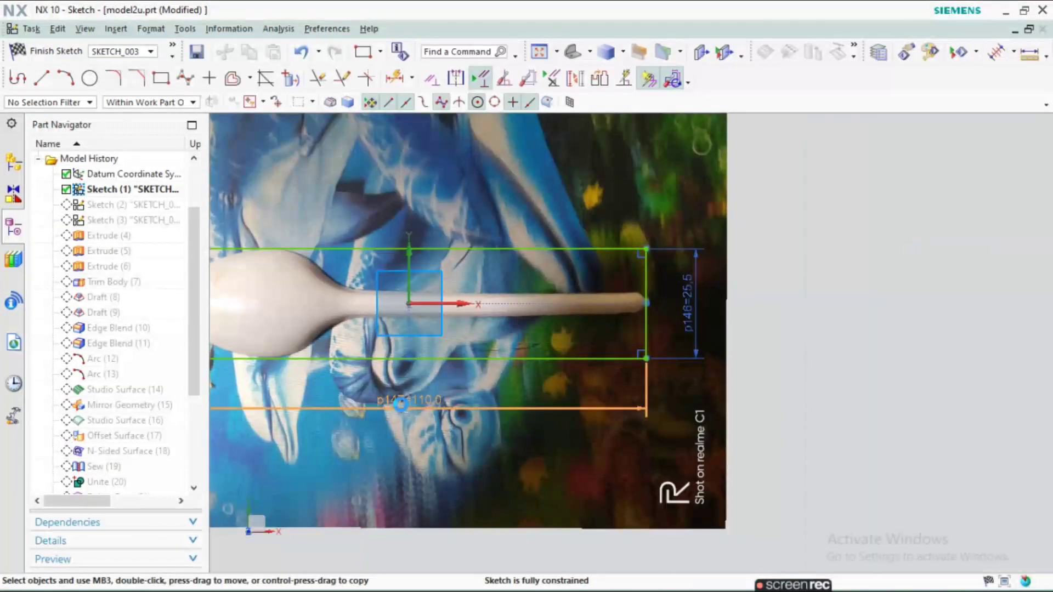
click(400, 405)
key(Return)
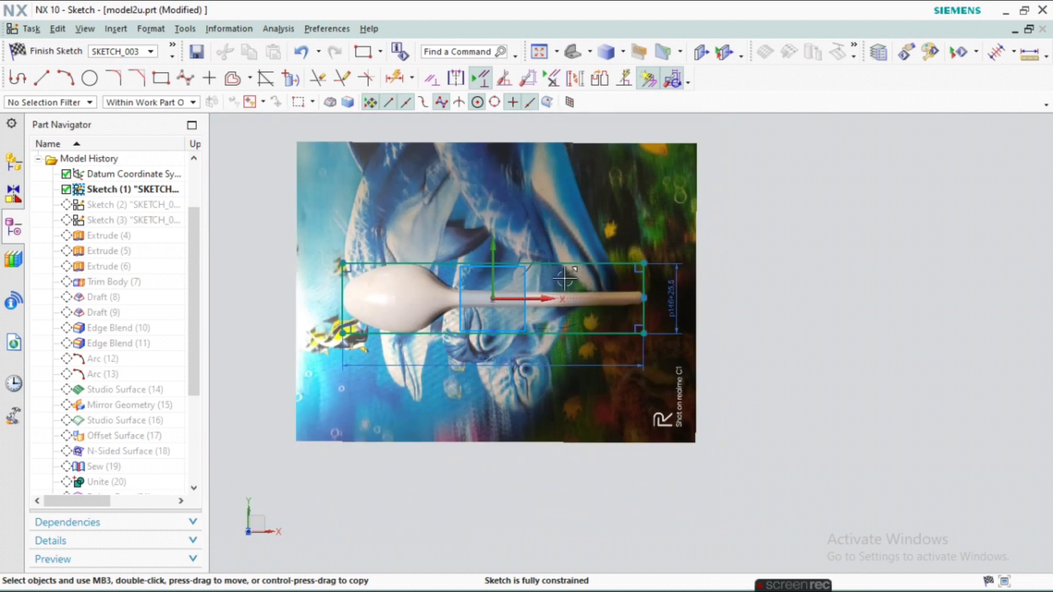
scroll(318, 272, up, 2)
Step: Draw a 17-diameter circle at the tip of the spoon bowl
scroll(317, 271, up, 2)
scroll(317, 272, up, 1)
key(o)
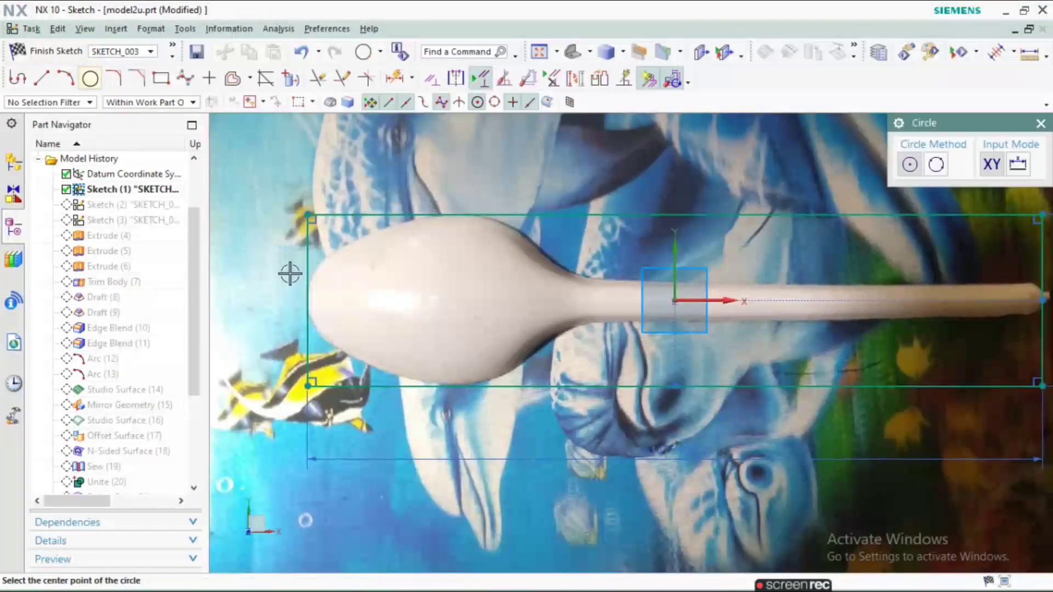
scroll(289, 273, up, 3)
click(401, 324)
text(17)
key(Return)
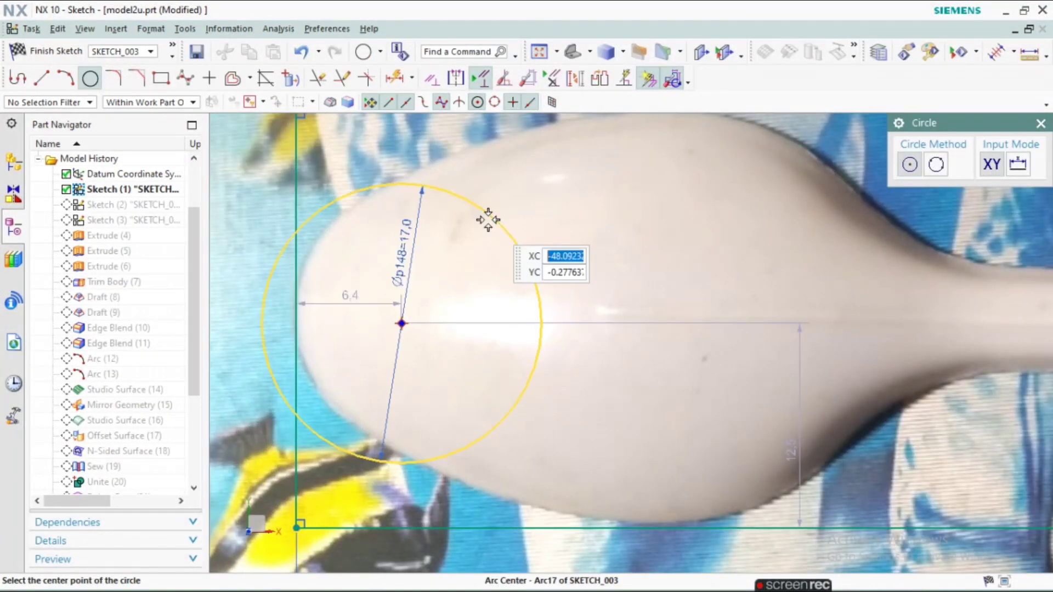
Step: Constrain the circle tangent to the rectangle's left edge with its centre on the horizontal axis
click(504, 78)
click(291, 329)
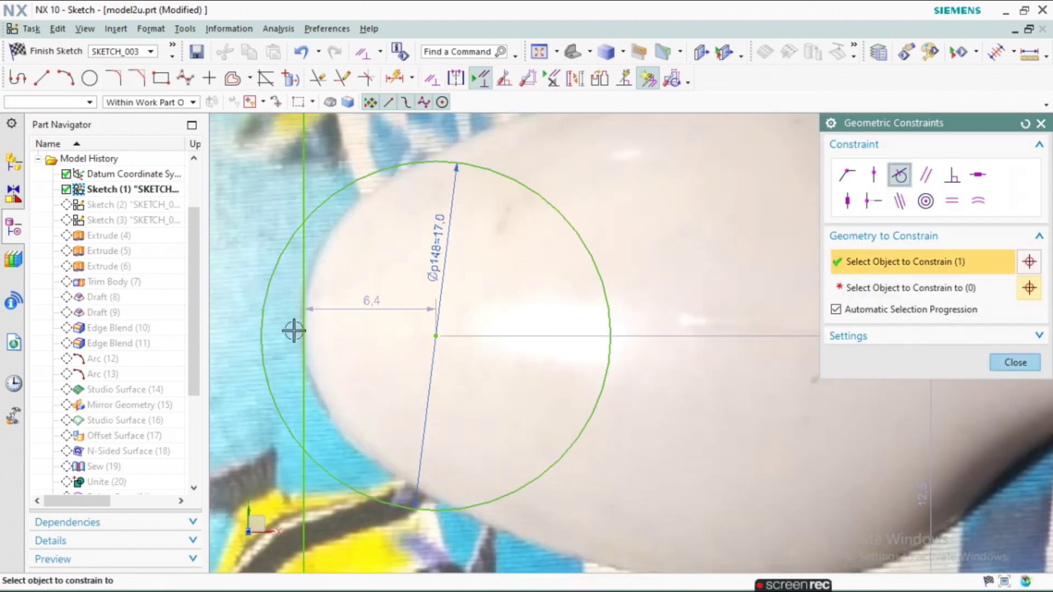
scroll(336, 264, down, 2)
scroll(349, 259, up, 2)
click(456, 78)
click(468, 322)
key(ctrl+f)
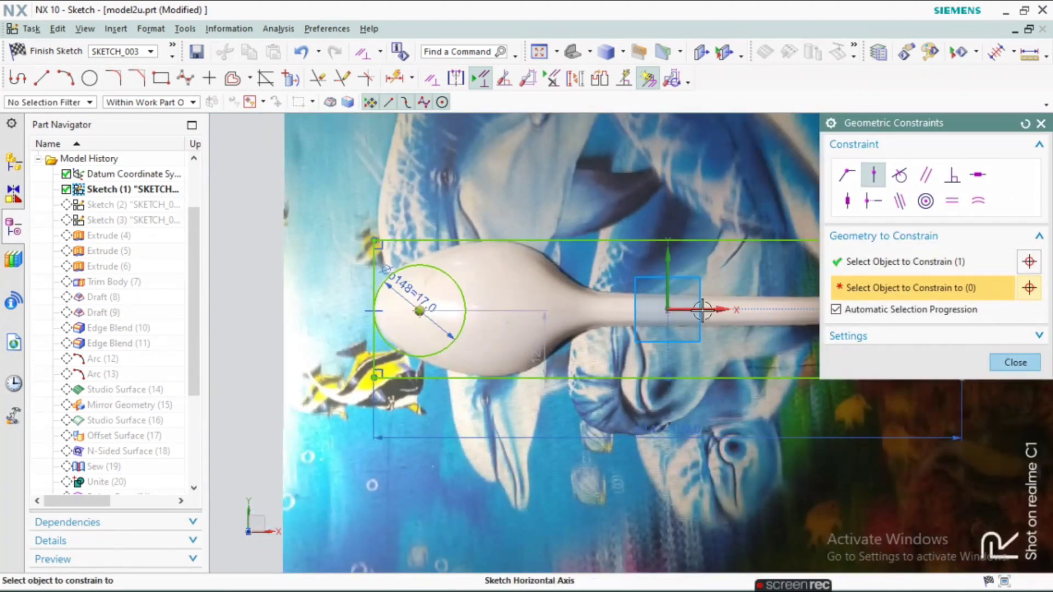
click(702, 311)
Step: Draw an arc from the circle to the rectangle's top edge along the bowl outline
click(67, 80)
scroll(439, 265, up, 2)
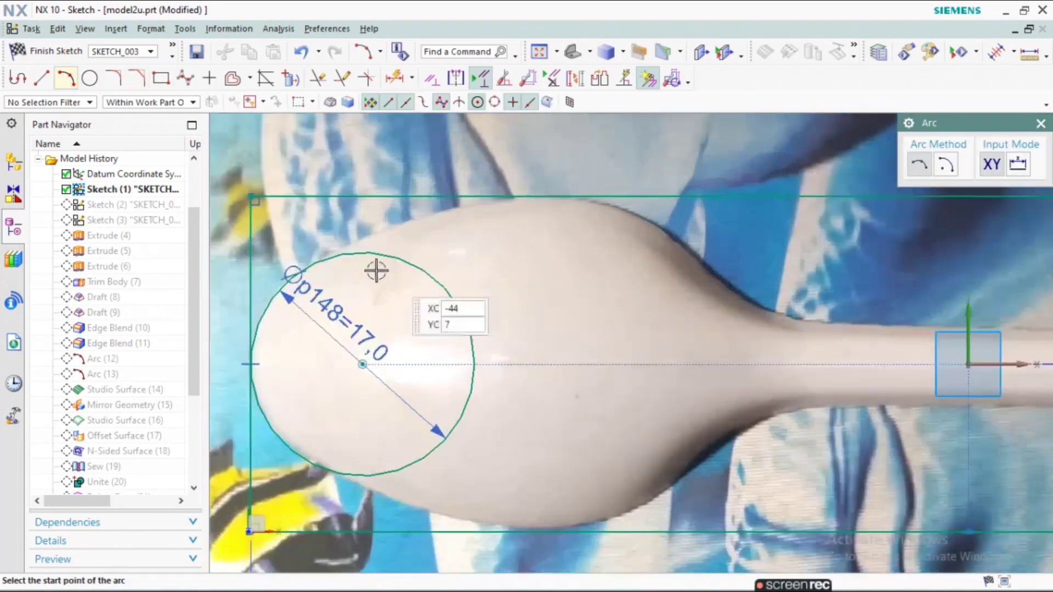
click(323, 272)
click(587, 157)
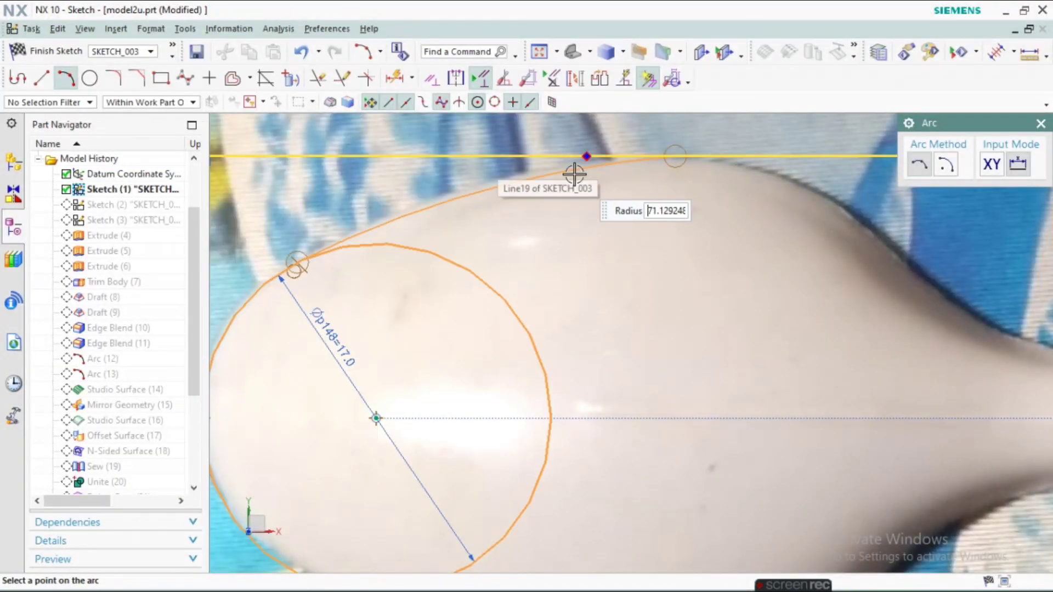
click(567, 171)
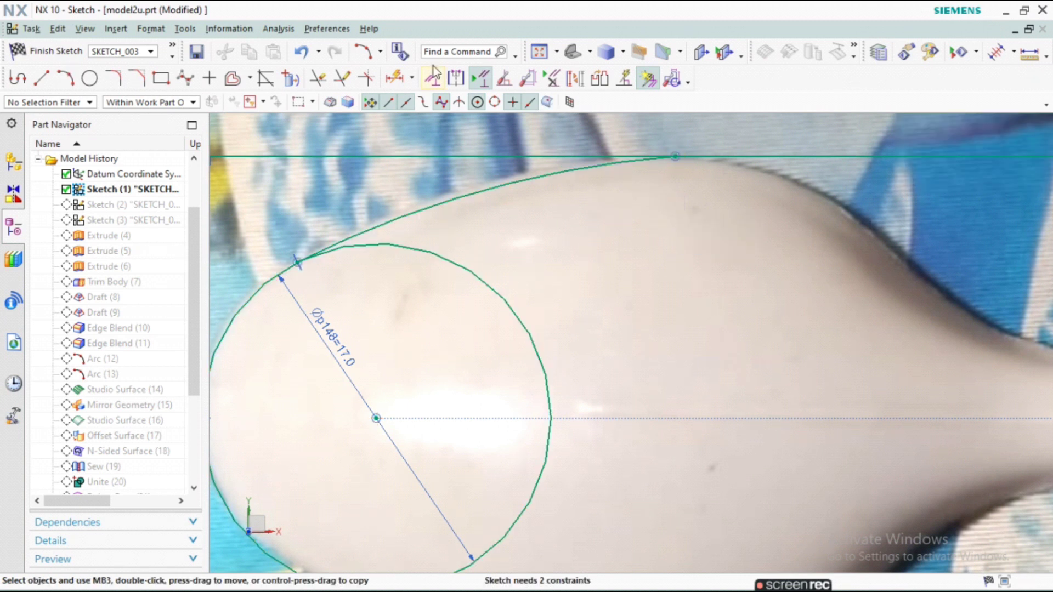
click(433, 71)
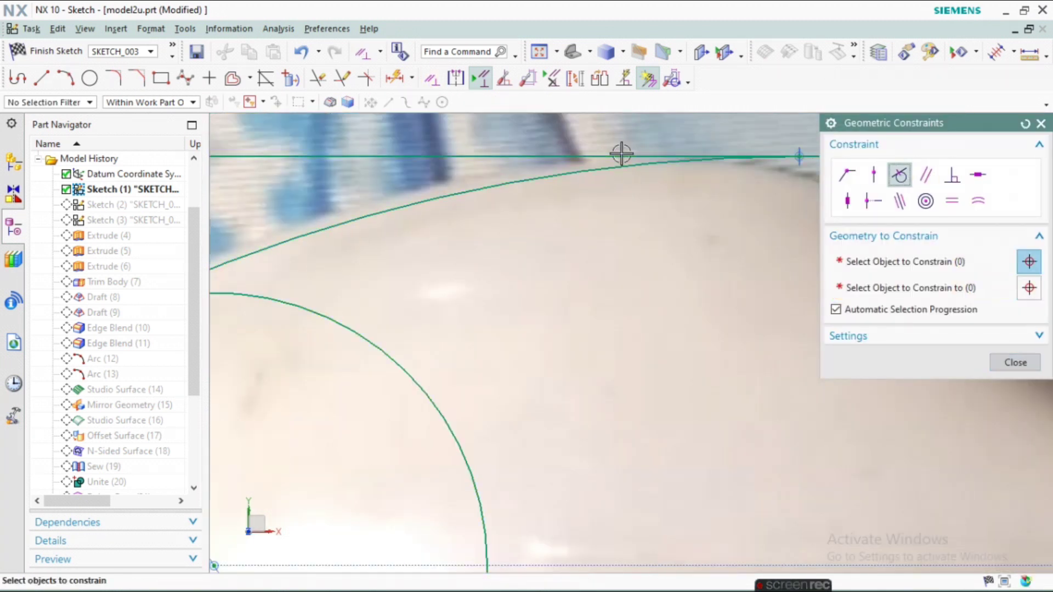
scroll(434, 255, down, 3)
key(Escape)
Step: Give the bowl arc a 35 dimension
key(d)
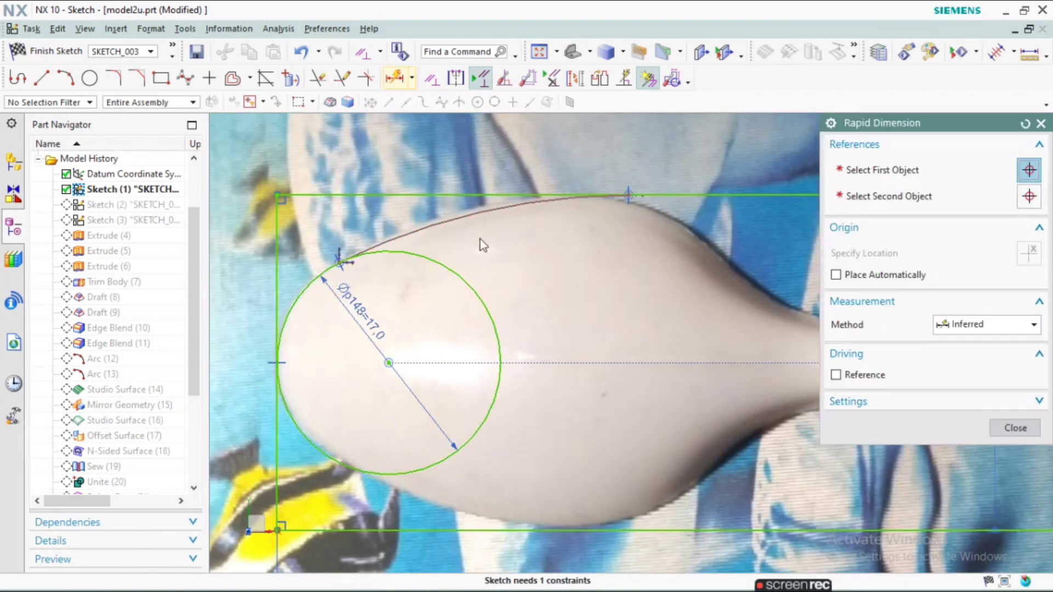
scroll(529, 253, up, 3)
click(541, 247)
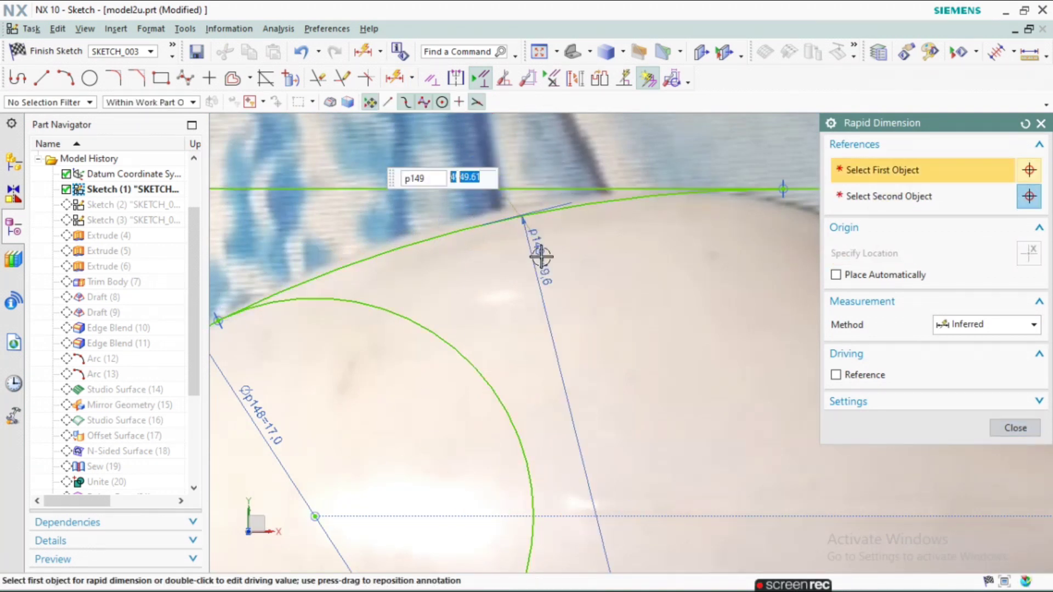
key(Escape)
scroll(541, 257, down, 3)
scroll(571, 203, up, 2)
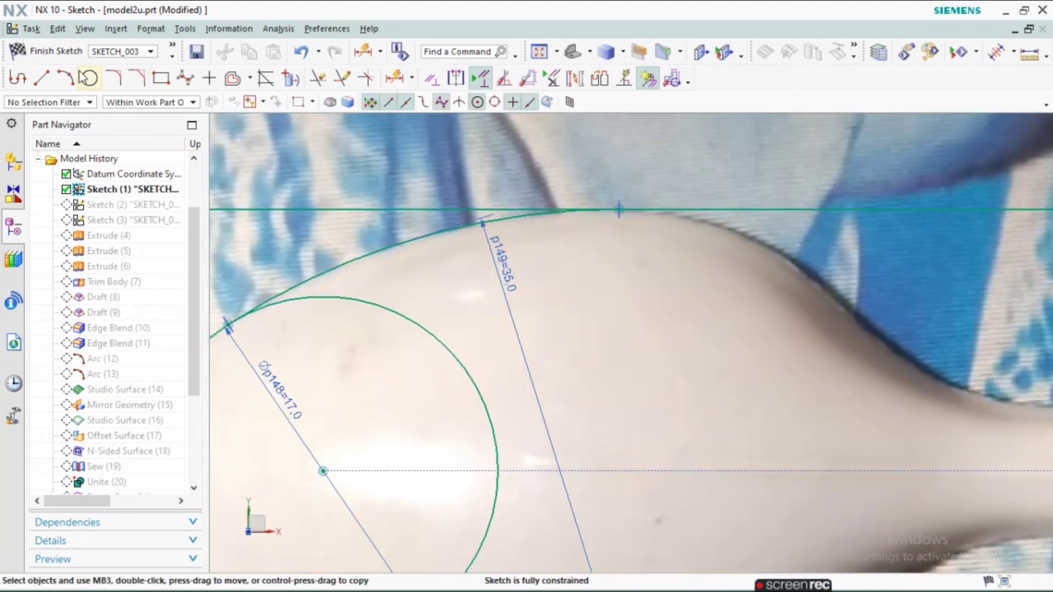
Step: Draw a second arc from the first arc's end curving into the spoon's neck
click(65, 77)
scroll(623, 213, up, 2)
scroll(595, 207, up, 1)
click(594, 206)
scroll(587, 200, down, 2)
click(677, 248)
click(637, 217)
key(Escape)
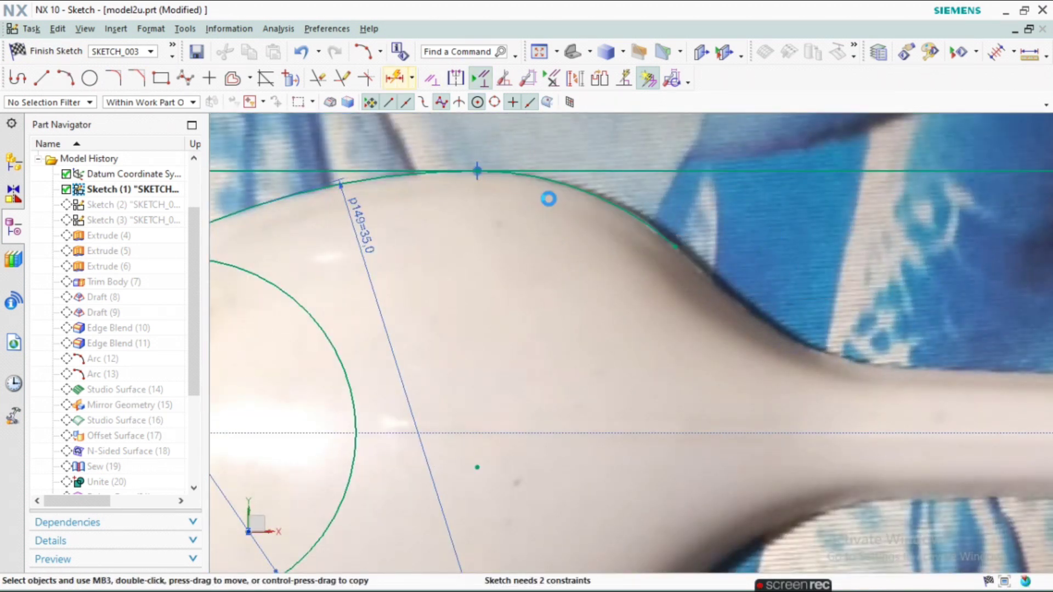
Step: Dimension the neck arc to radius 15
key(d)
click(573, 182)
click(574, 220)
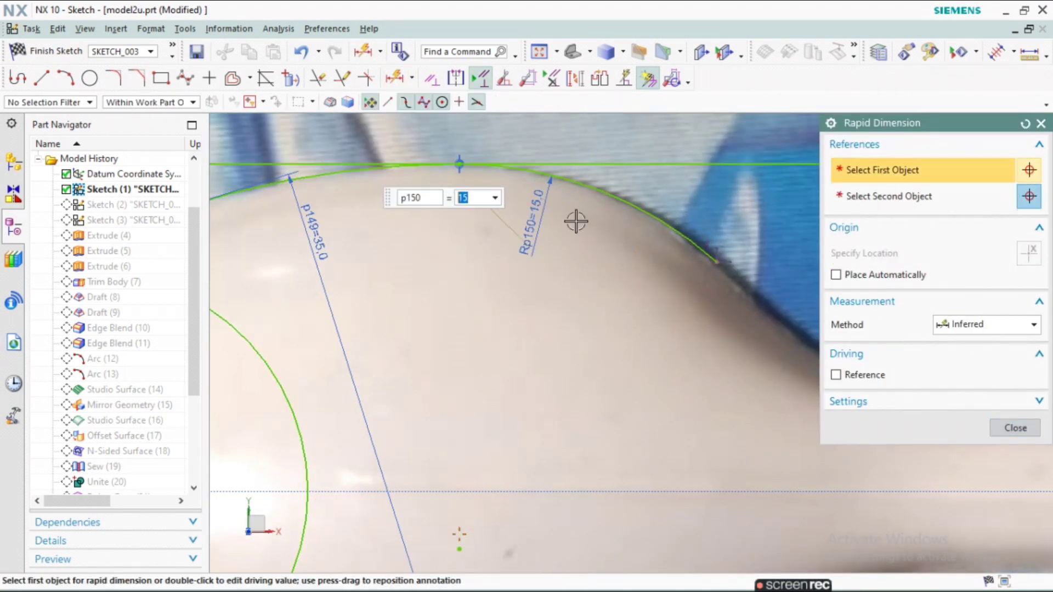
key(Escape)
scroll(453, 256, down, 3)
scroll(475, 233, up, 1)
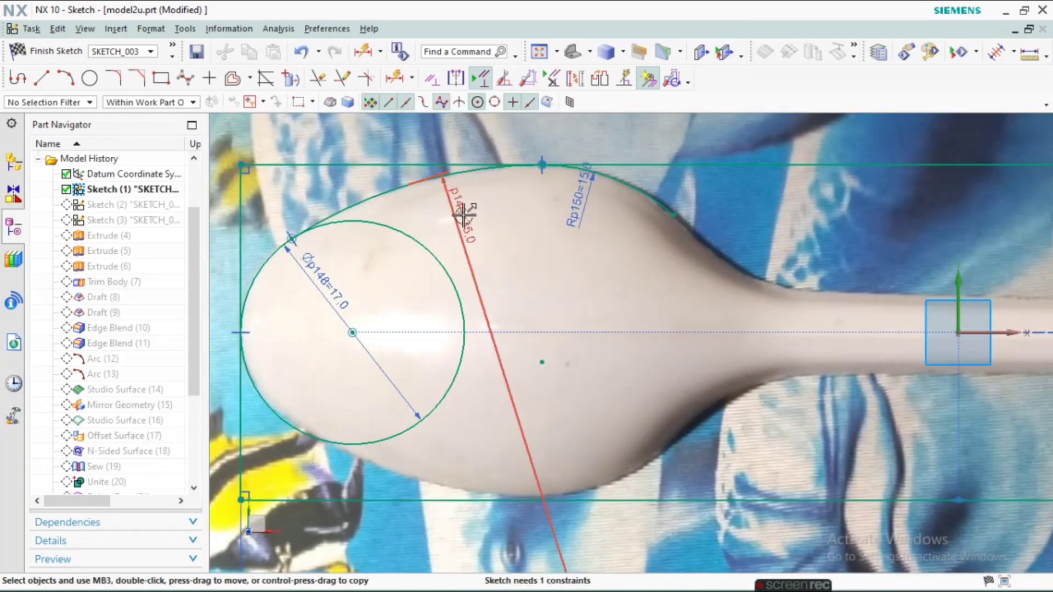
Step: Delete the p149 dimension and re-dimension the bowl arc to 35
right_click(462, 233)
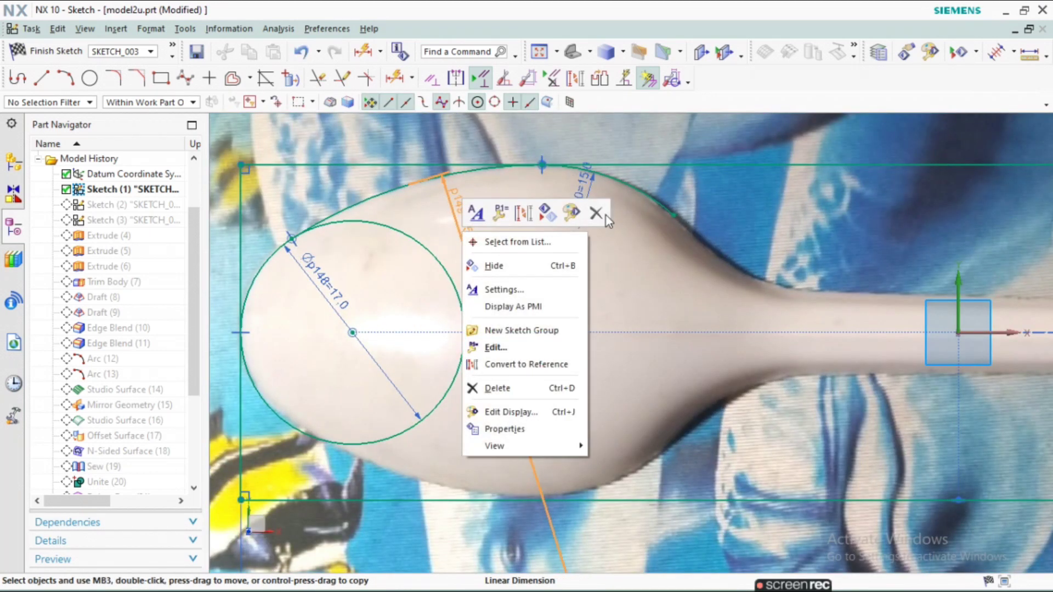
click(609, 221)
key(d)
scroll(405, 185, up, 3)
click(463, 197)
click(576, 275)
scroll(571, 273, up, 2)
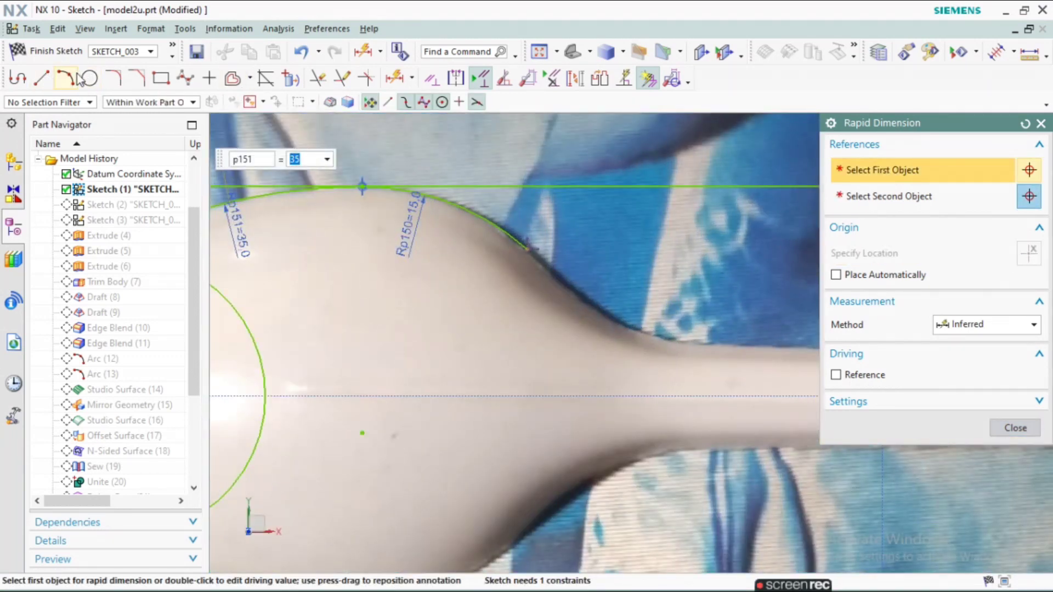
Step: Add a third arc along the upper neck curve and dimension it Rp150 = 15
click(80, 78)
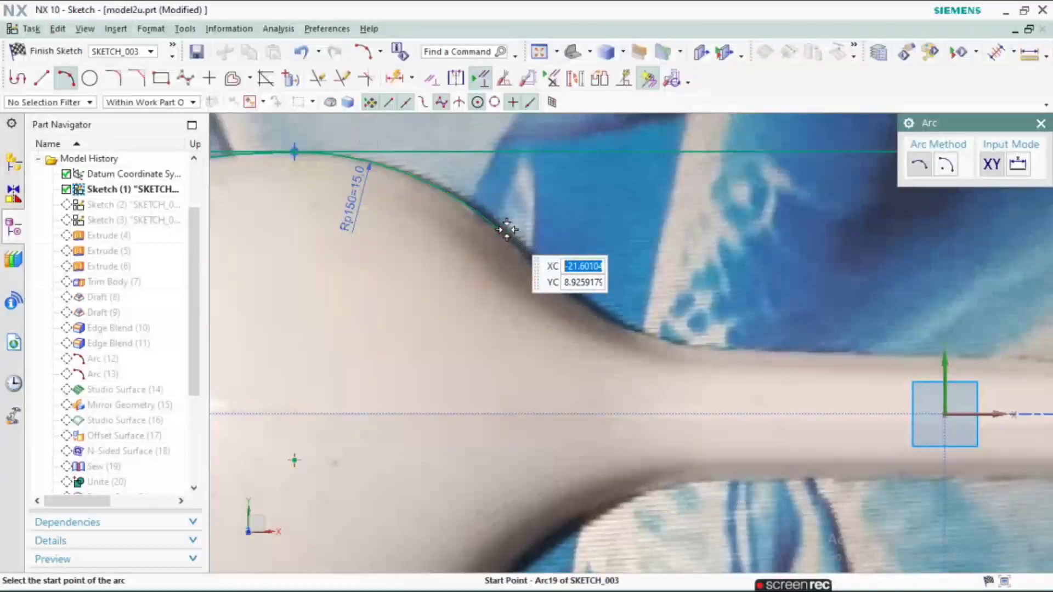
click(505, 230)
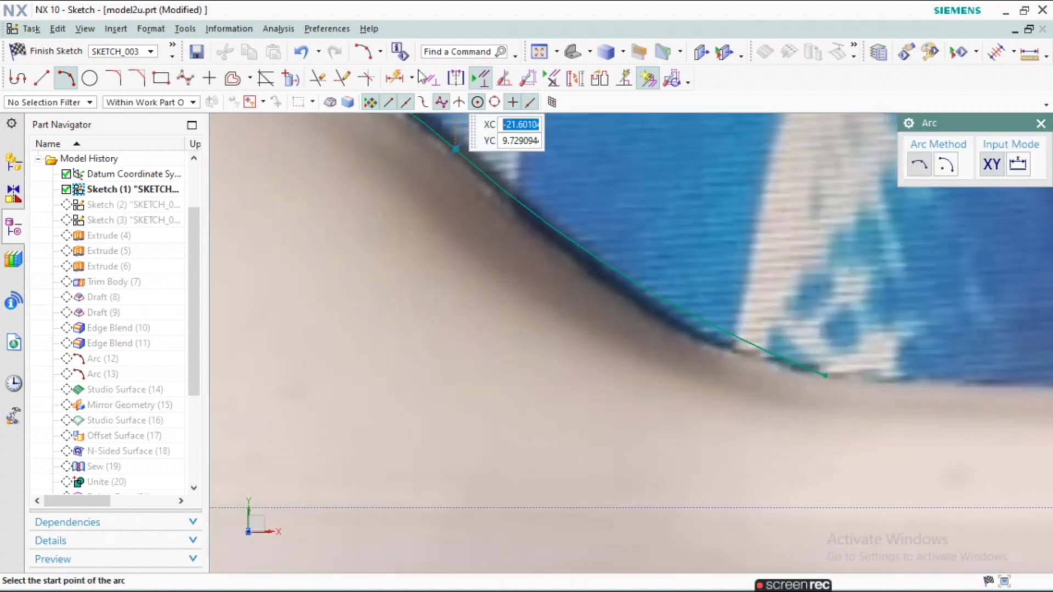
click(395, 78)
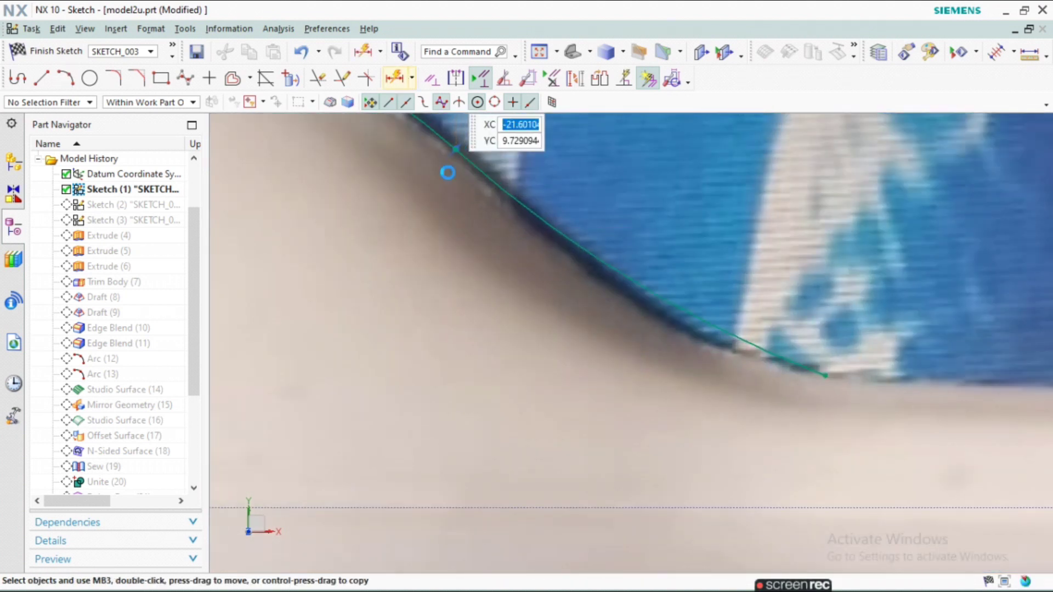
click(575, 296)
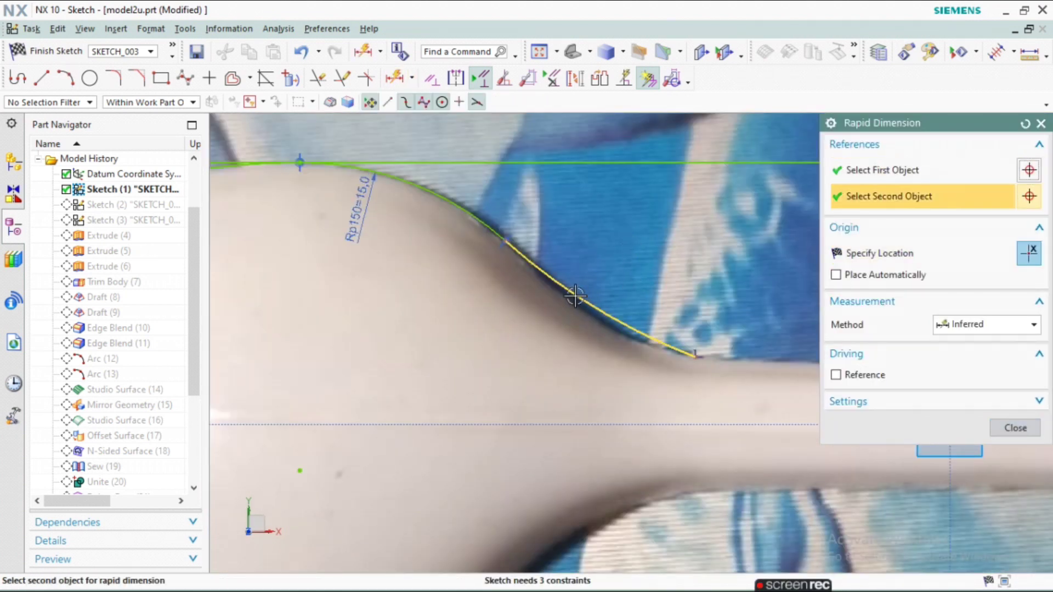
click(599, 250)
scroll(590, 249, up, 1)
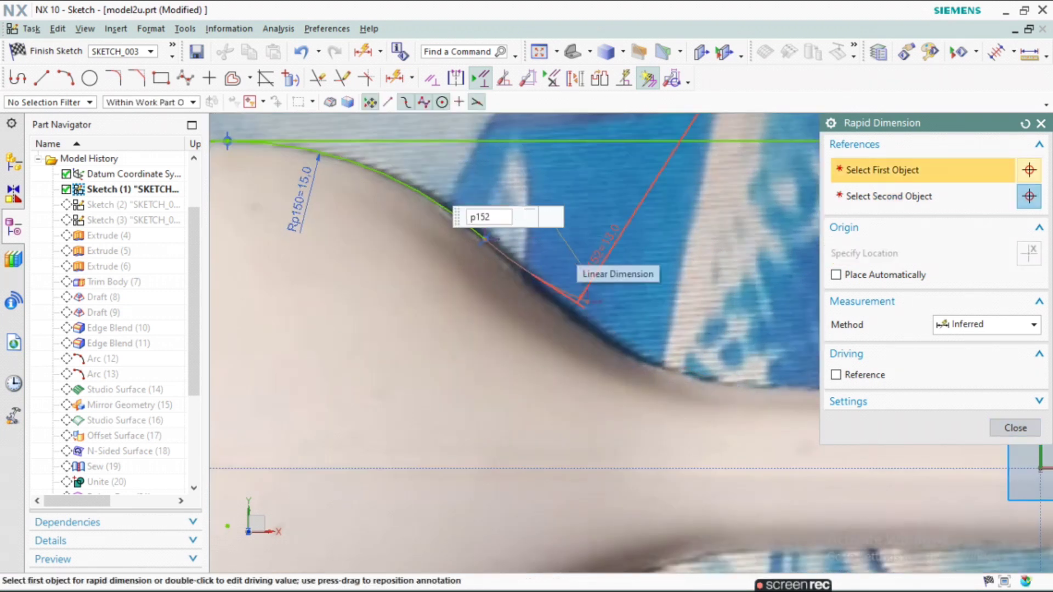
key(Escape)
scroll(584, 300, up, 1)
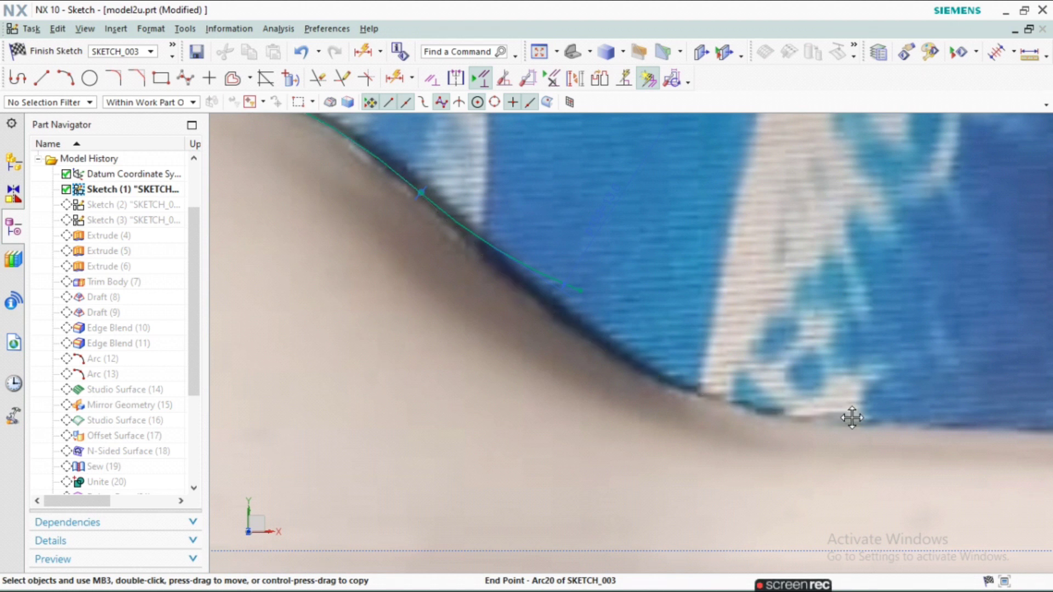
scroll(482, 340, down, 3)
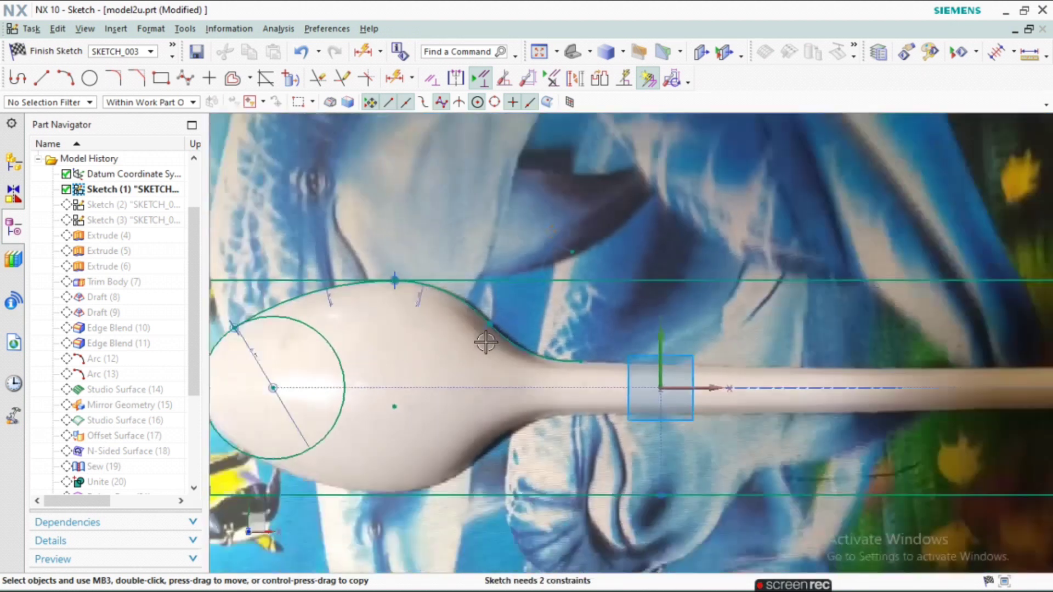
scroll(481, 341, up, 2)
Step: Delete the unwanted dimension and place a radius dimension on the neck arc
right_click(581, 311)
click(713, 283)
click(393, 85)
scroll(524, 307, up, 2)
click(541, 308)
click(502, 370)
middle_click(478, 310)
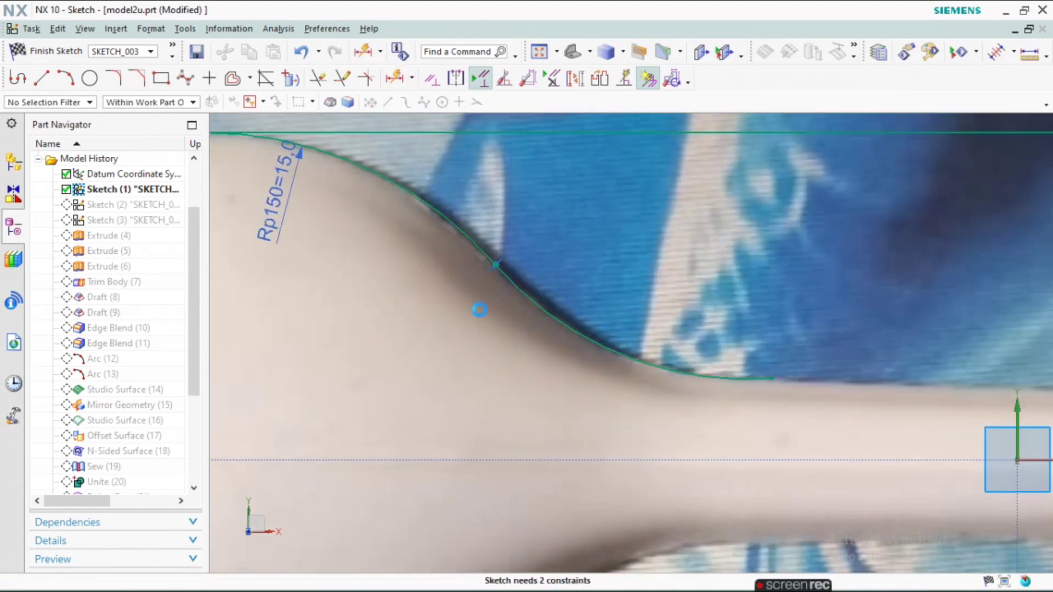
click(555, 337)
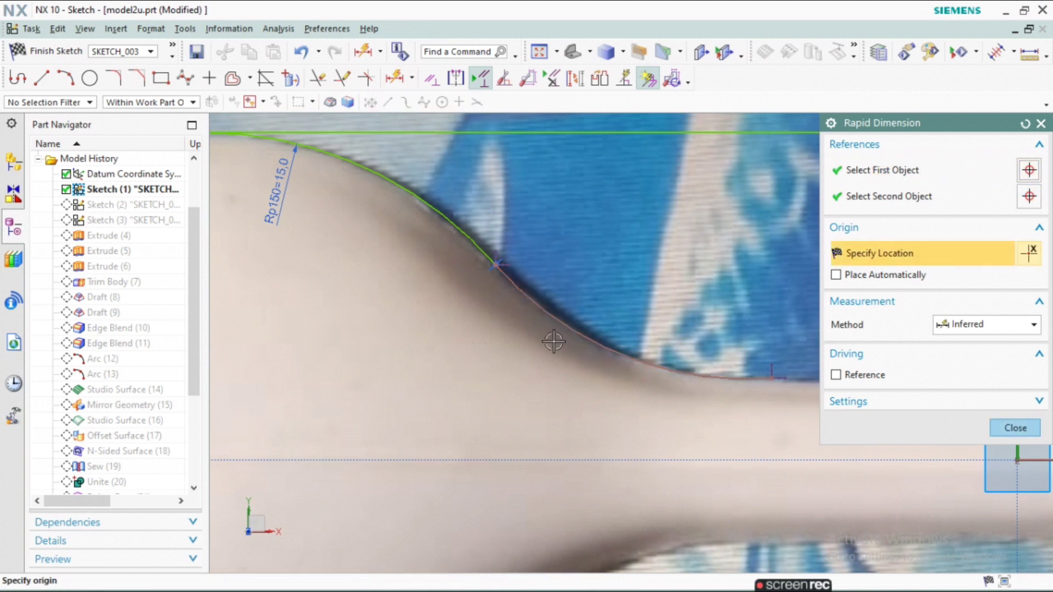
key(Escape)
Step: Dimension the lower neck arc to radius 13
key(d)
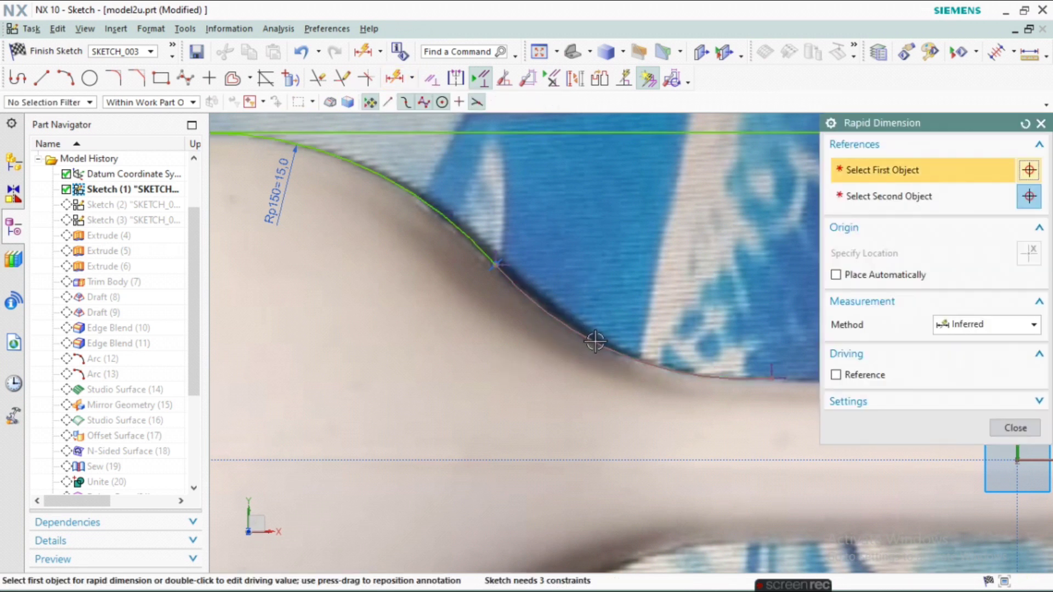
click(594, 338)
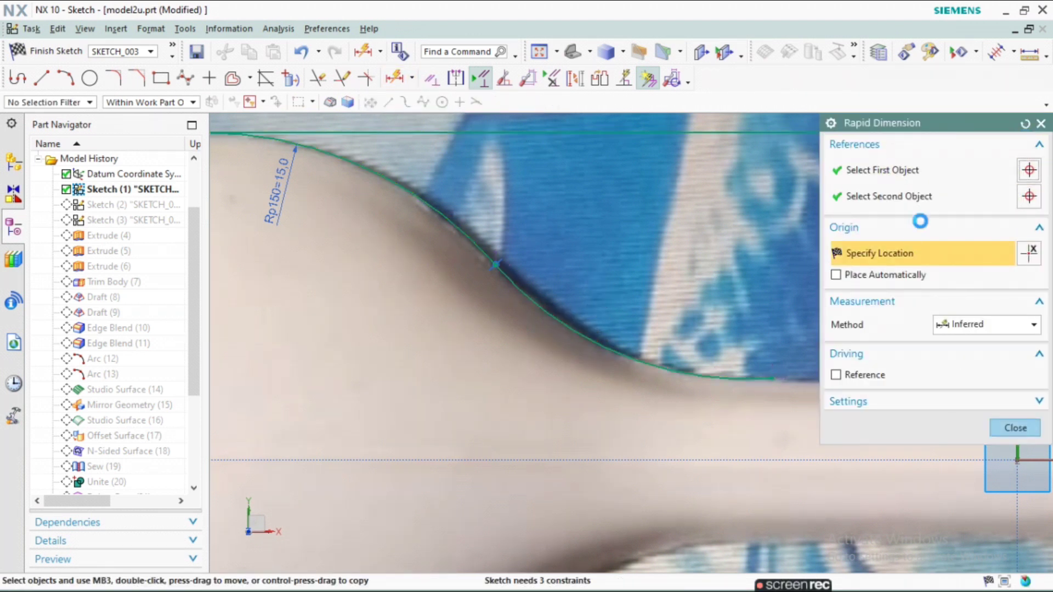
click(618, 329)
click(538, 382)
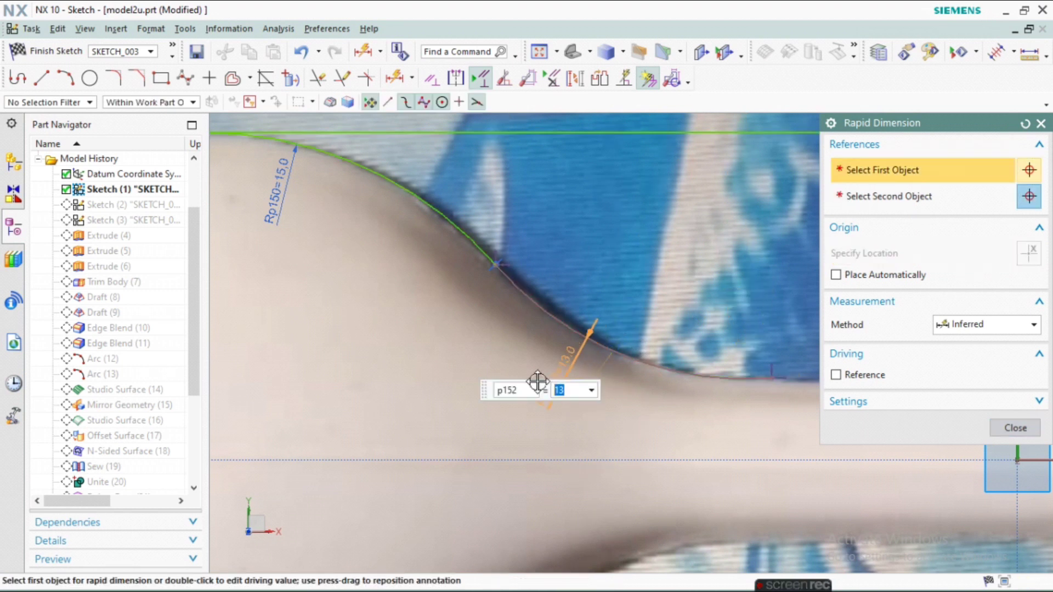
key(Escape)
scroll(526, 301, down, 3)
scroll(528, 351, down, 1)
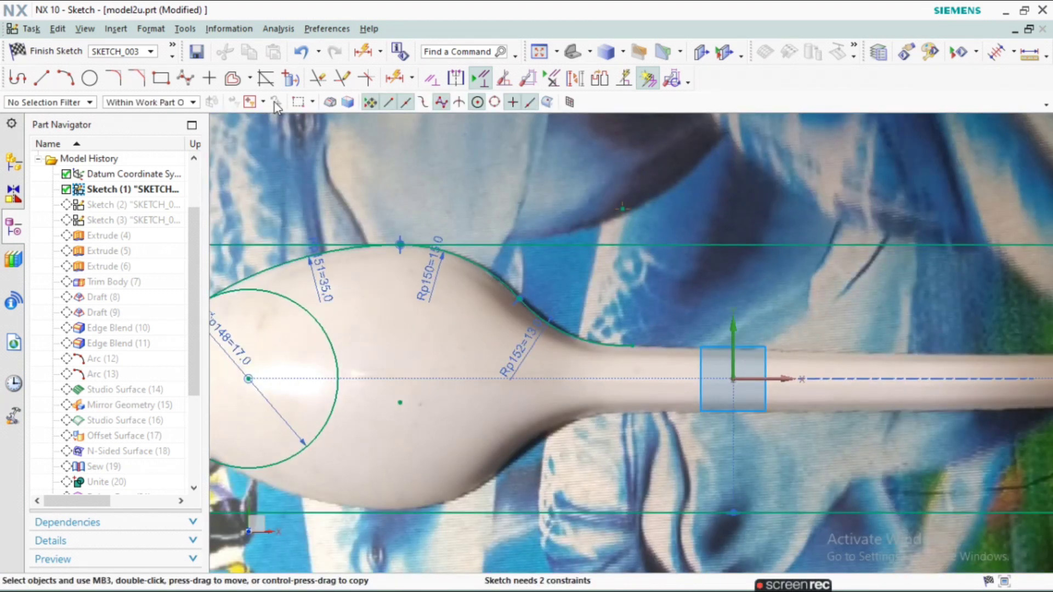
Step: Add horizontal dimension p153 from the origin to the neck end, currently 64
key(d)
scroll(527, 329, down, 3)
scroll(611, 200, up, 3)
click(603, 148)
click(604, 236)
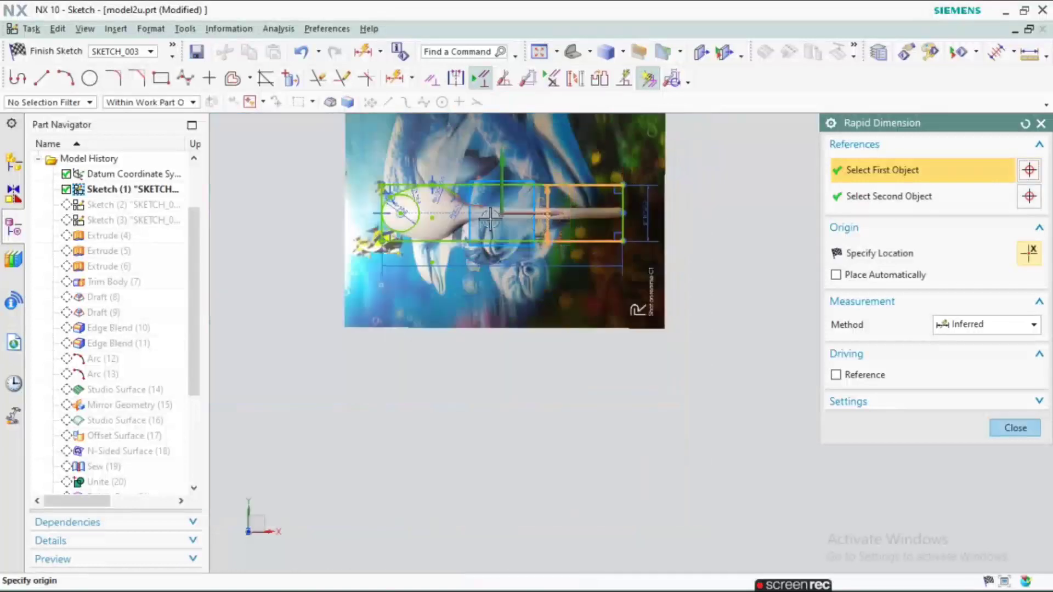
scroll(592, 200, up, 3)
scroll(549, 231, down, 4)
scroll(521, 275, up, 4)
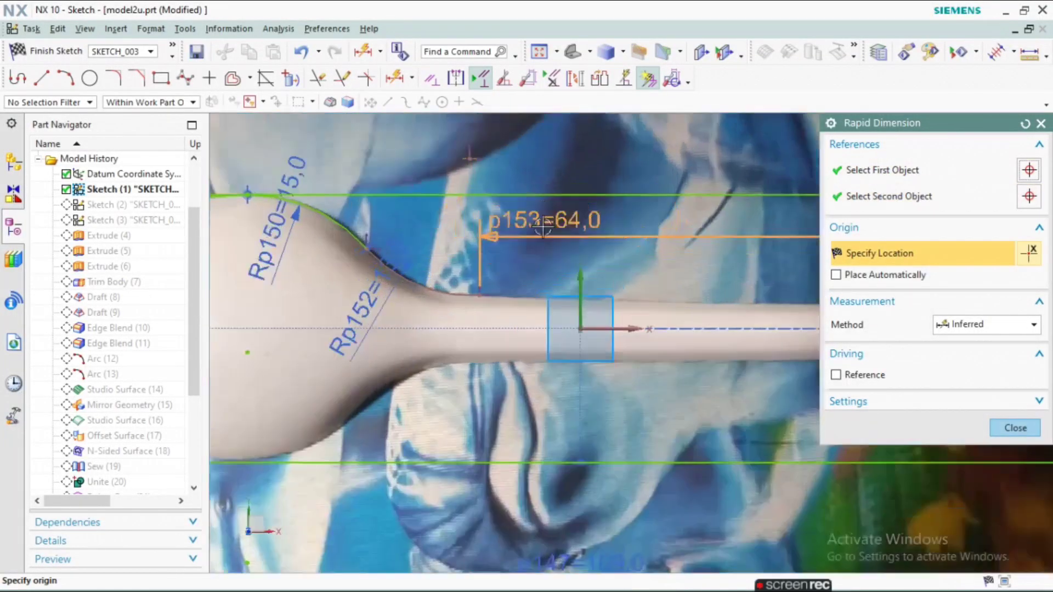
scroll(489, 358, up, 2)
click(489, 358)
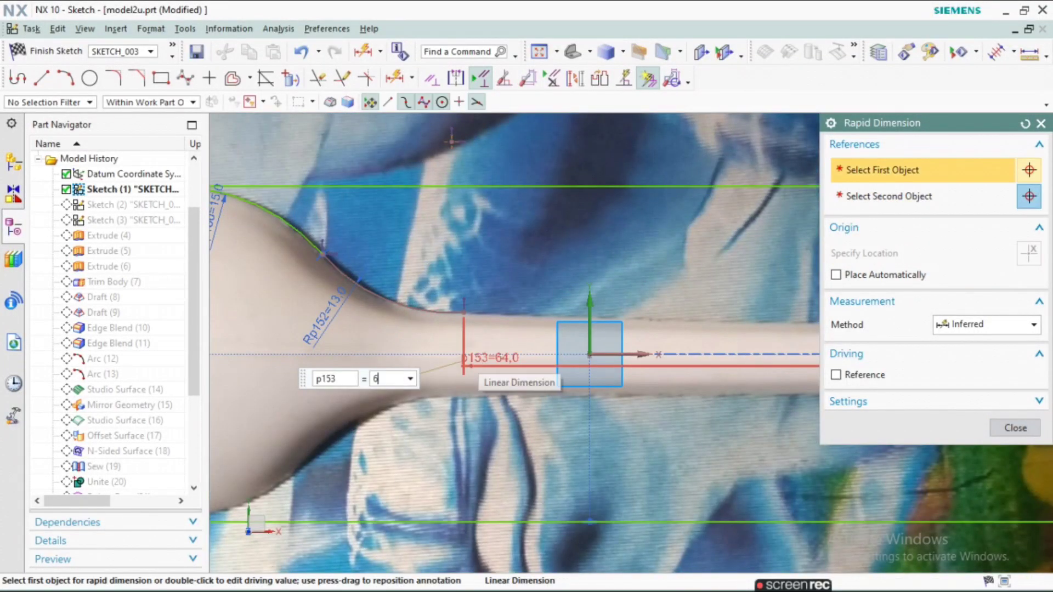
Step: Set p153 to 66 and draw a straight line from the neck end to the handle tip
text(66)
key(Return)
click(42, 77)
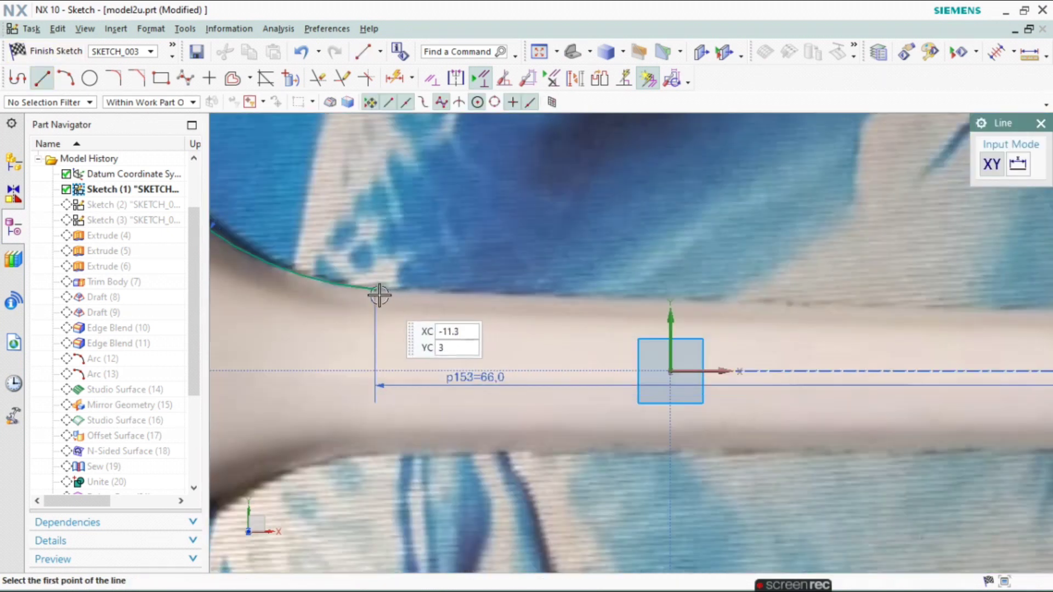
click(377, 294)
scroll(384, 307, down, 3)
scroll(677, 257, up, 5)
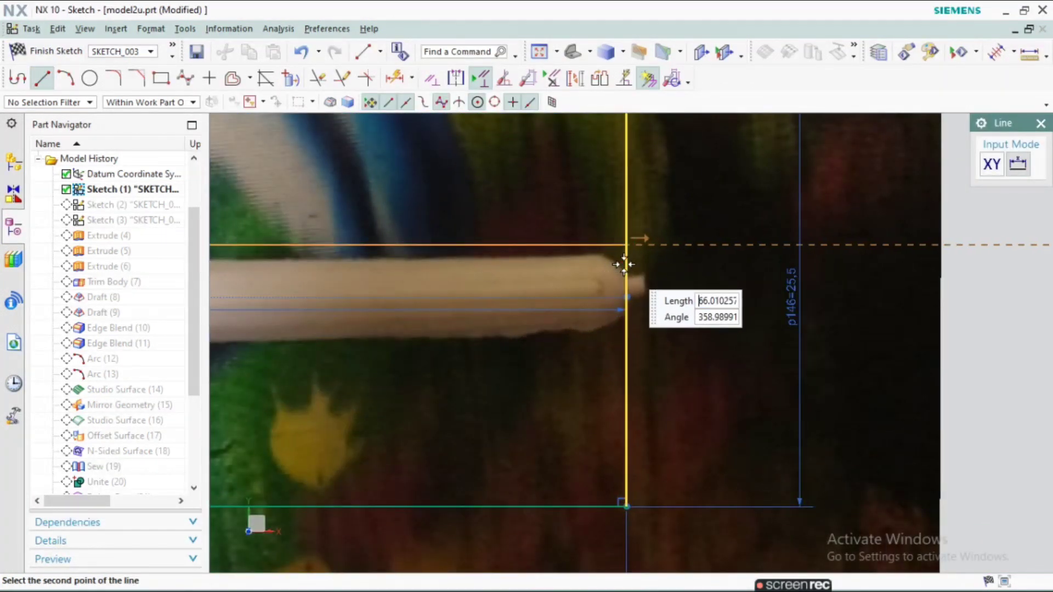
click(631, 265)
scroll(693, 242, down, 3)
scroll(324, 246, up, 4)
key(Escape)
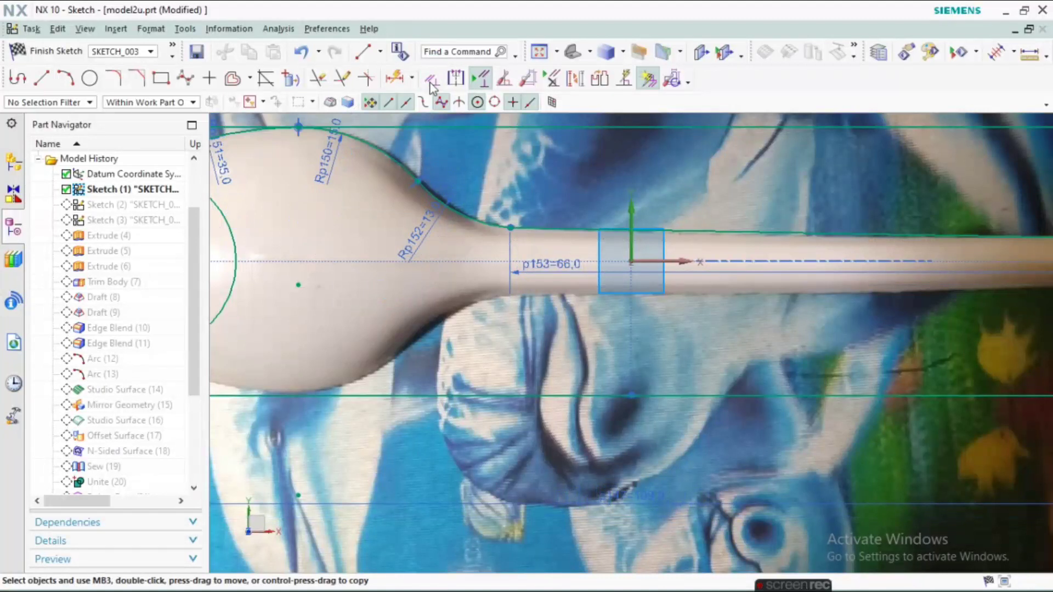
key(c)
key(Escape)
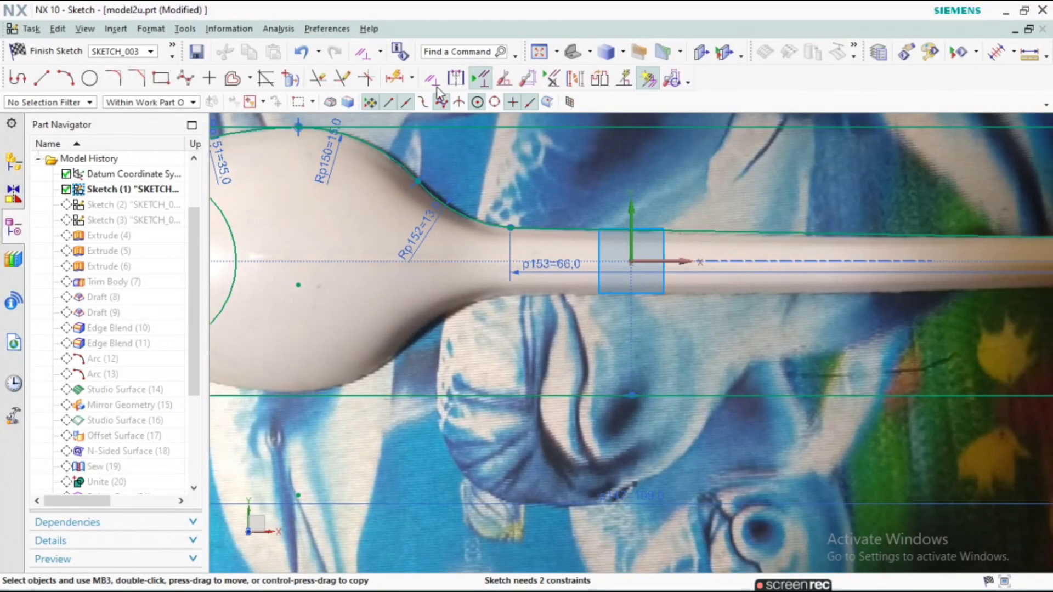
Step: Mirror the two neck arcs and the upper bowl arc across the spoon's centreline
click(250, 80)
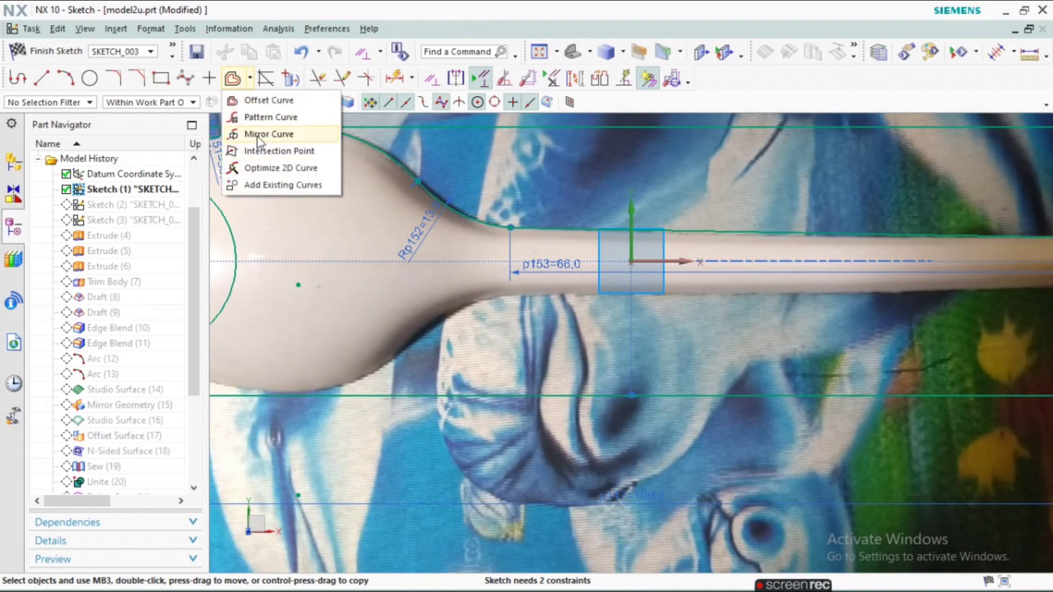
click(270, 134)
scroll(475, 218, up, 3)
scroll(470, 207, down, 2)
click(468, 204)
scroll(471, 246, down, 1)
scroll(470, 246, down, 2)
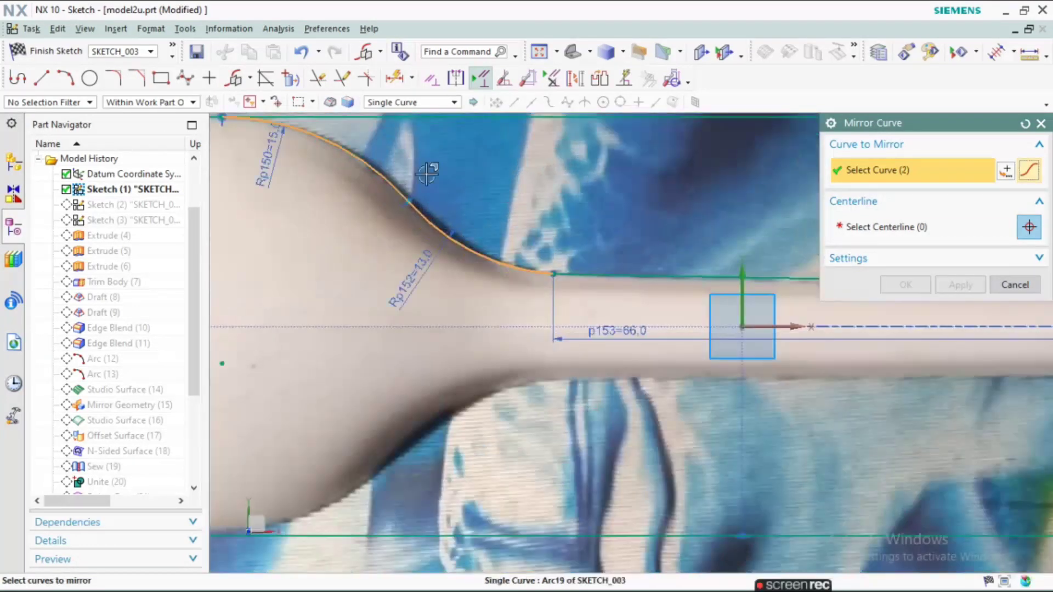
click(263, 159)
click(329, 159)
middle_click(604, 235)
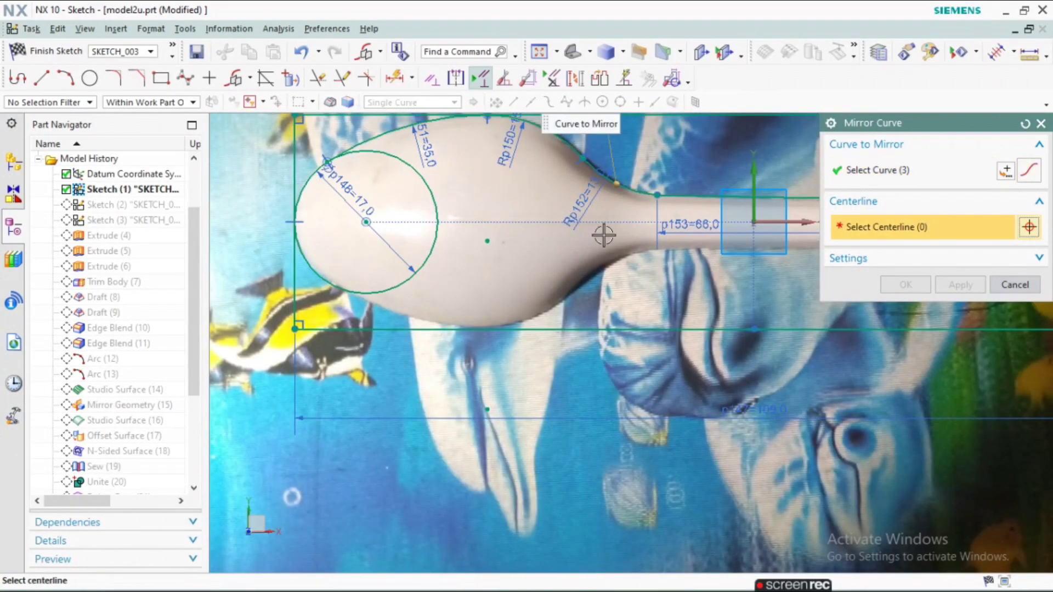
click(777, 215)
middle_click(468, 236)
scroll(468, 236, down, 1)
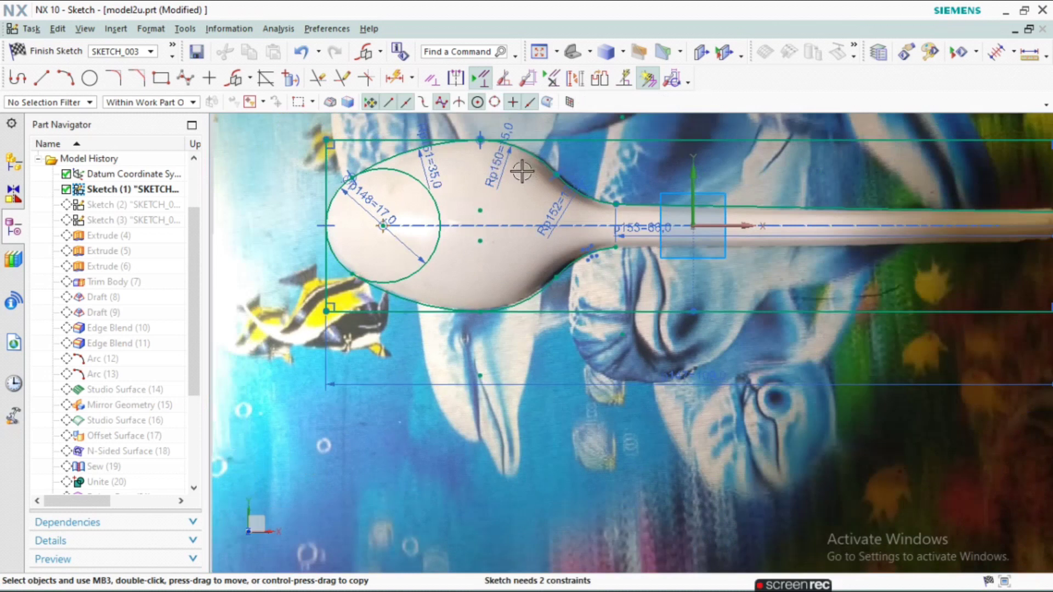
Step: Mirror the bowl's remaining left arc across the same centreline
click(318, 78)
scroll(411, 306, up, 1)
scroll(412, 305, down, 2)
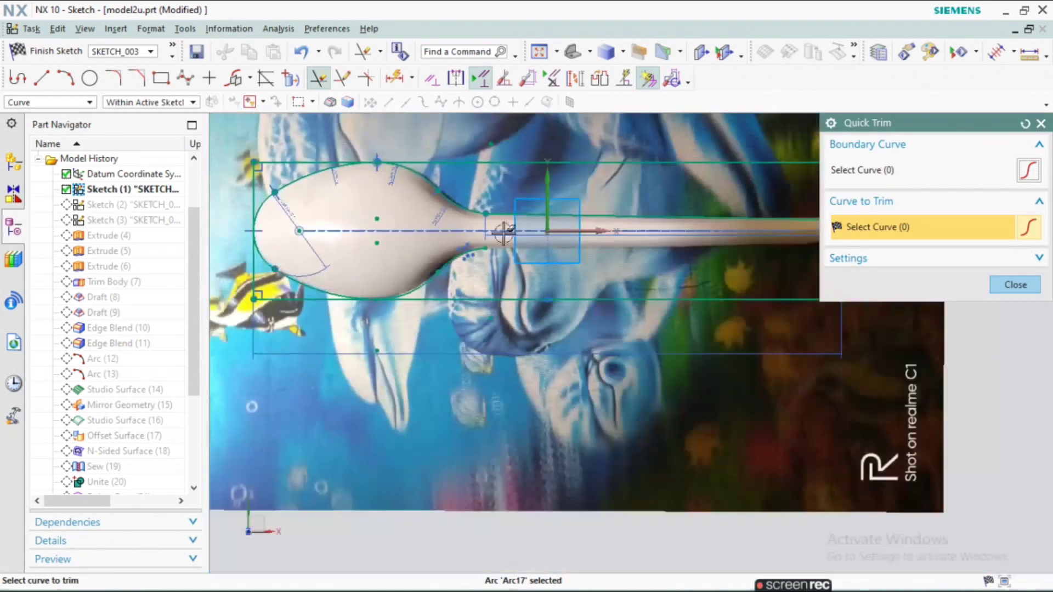
scroll(547, 223, up, 4)
scroll(548, 223, down, 4)
scroll(265, 247, up, 2)
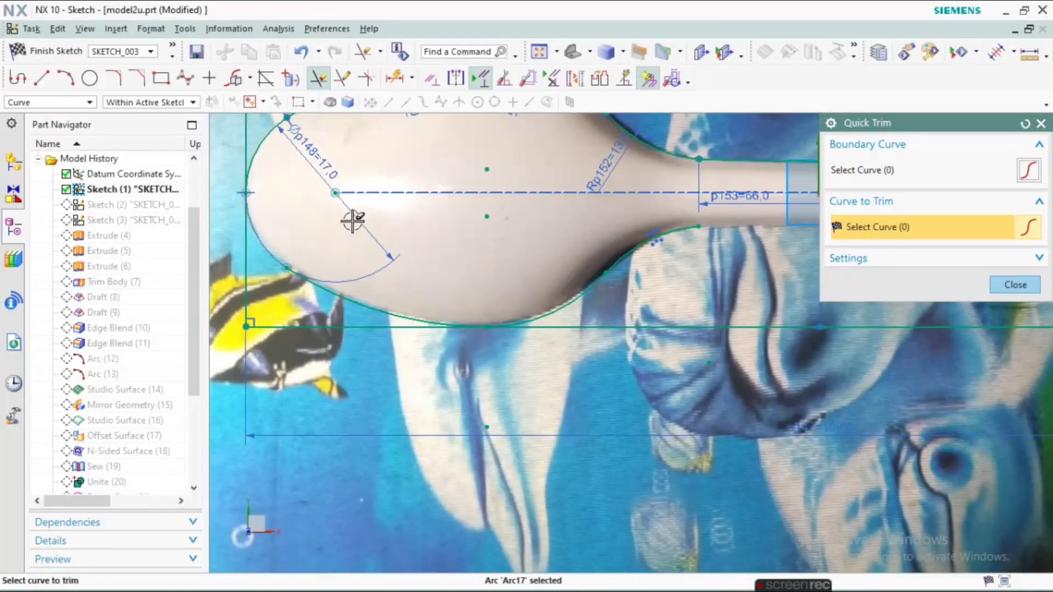
click(235, 78)
click(317, 218)
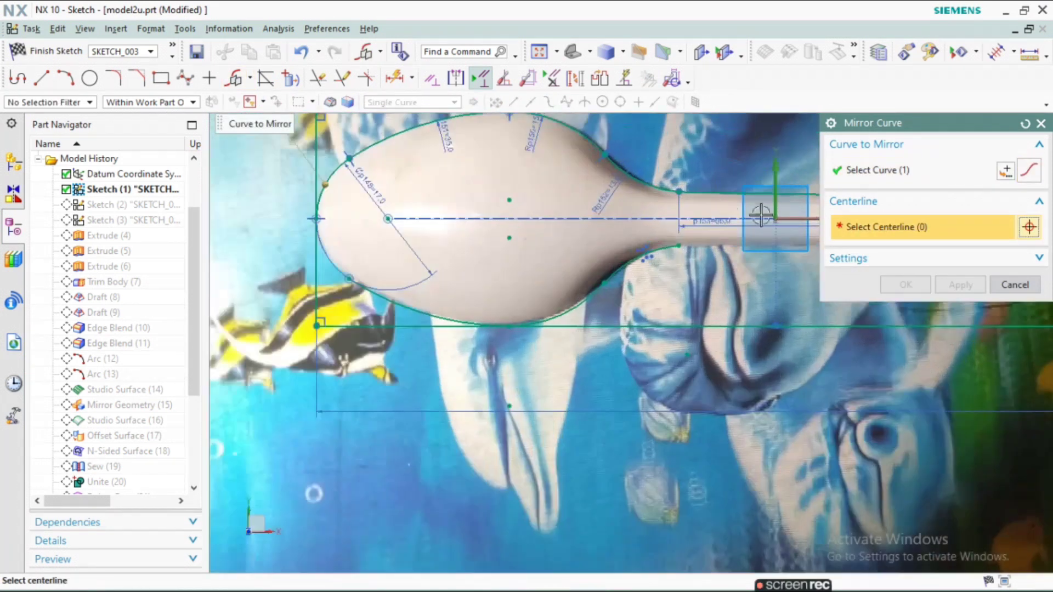
click(548, 219)
middle_click(548, 230)
scroll(548, 230, down, 2)
scroll(587, 220, up, 4)
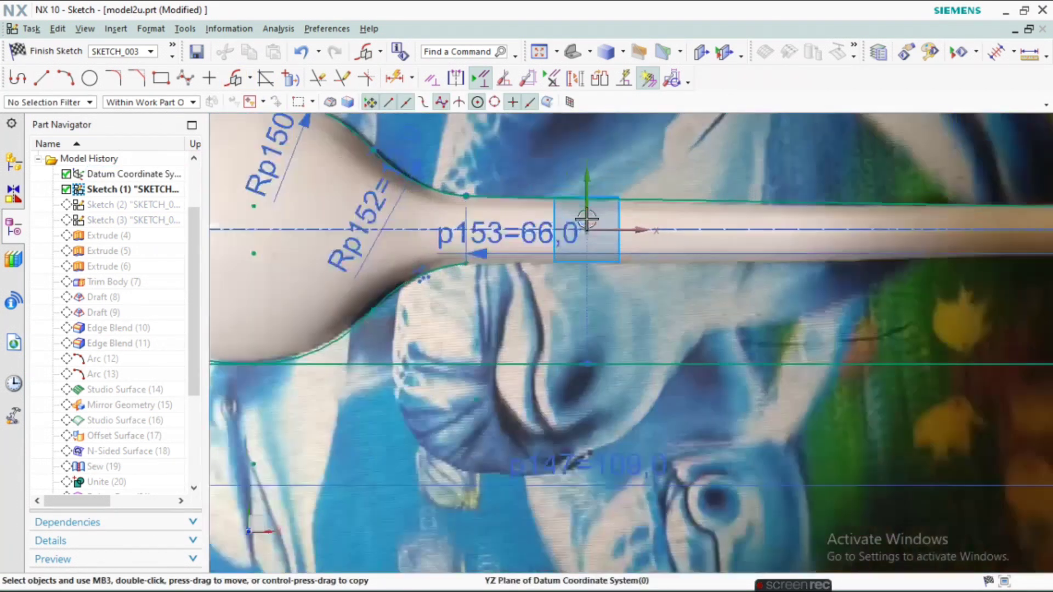
scroll(524, 213, up, 1)
Step: Dimension the handle width between its top and bottom edges to 6.6
key(d)
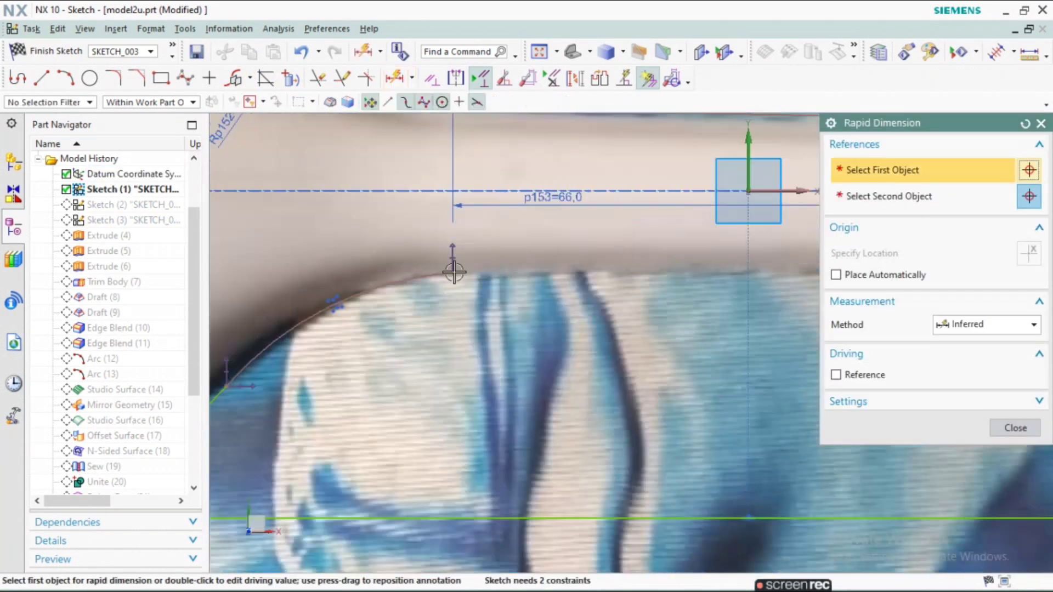
click(460, 326)
click(462, 195)
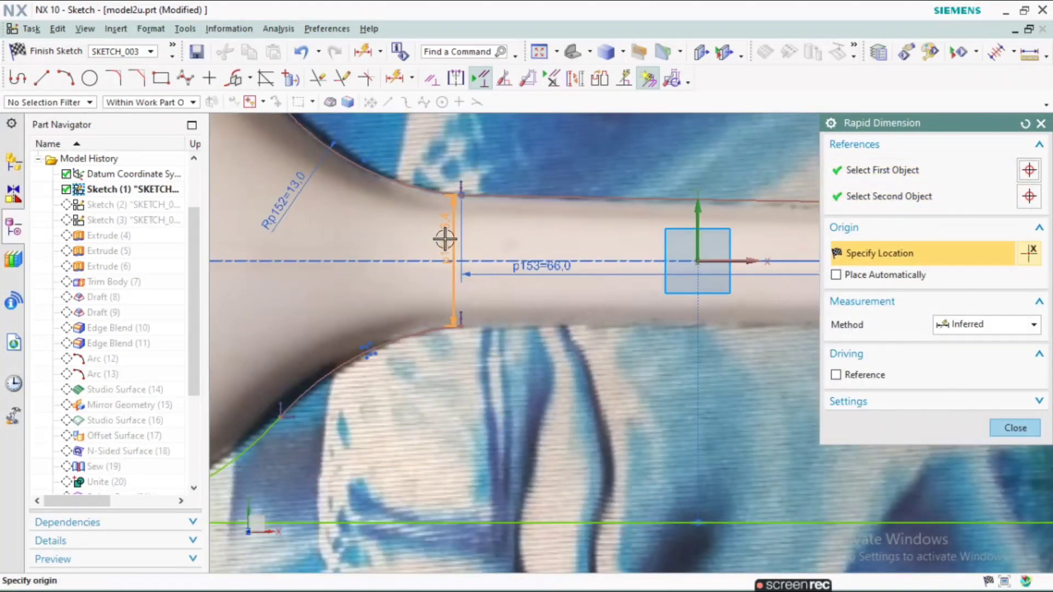
click(491, 266)
text(6.5)
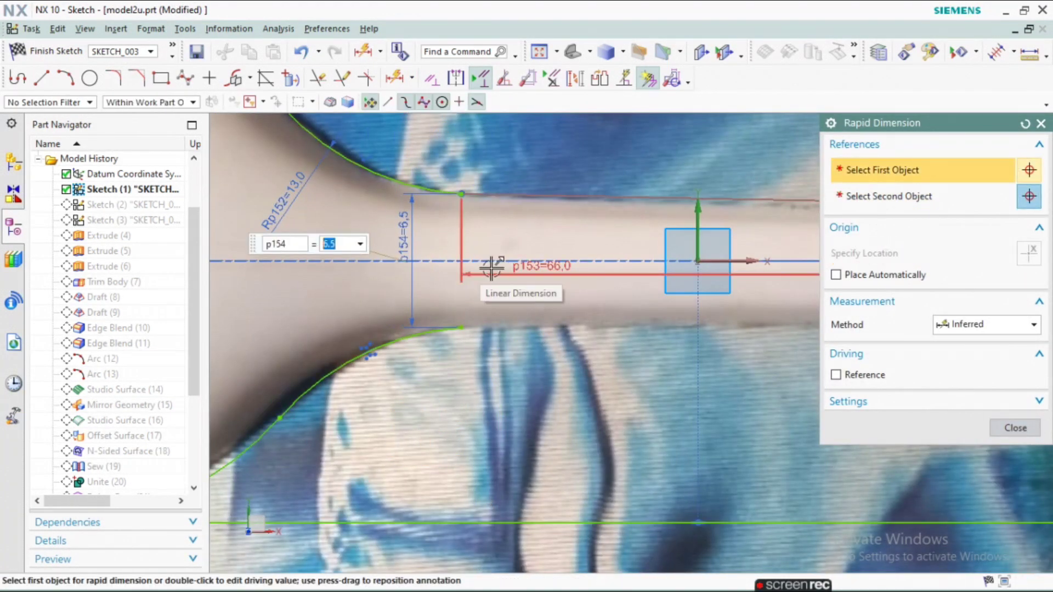
key(Return)
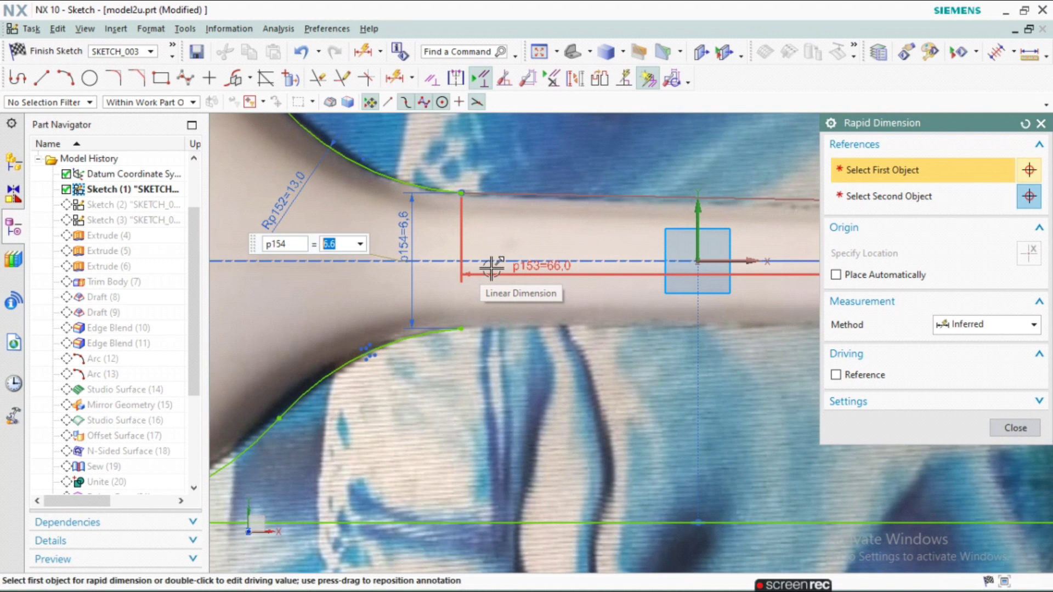
scroll(492, 267, up, 2)
key(Escape)
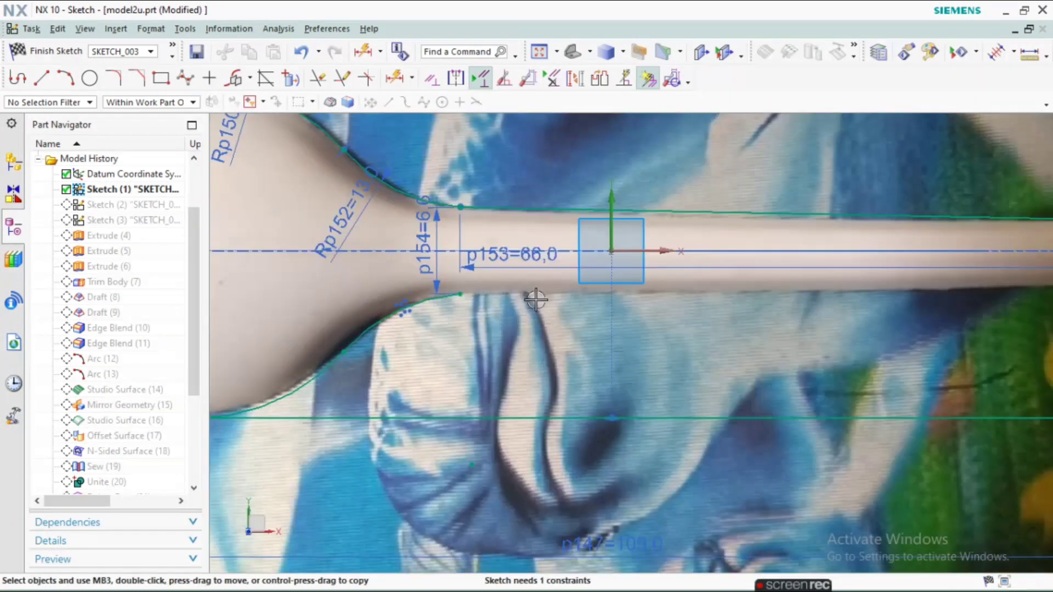
Step: Start a circle centred at the handle's far tip
key(d)
scroll(340, 219, up, 2)
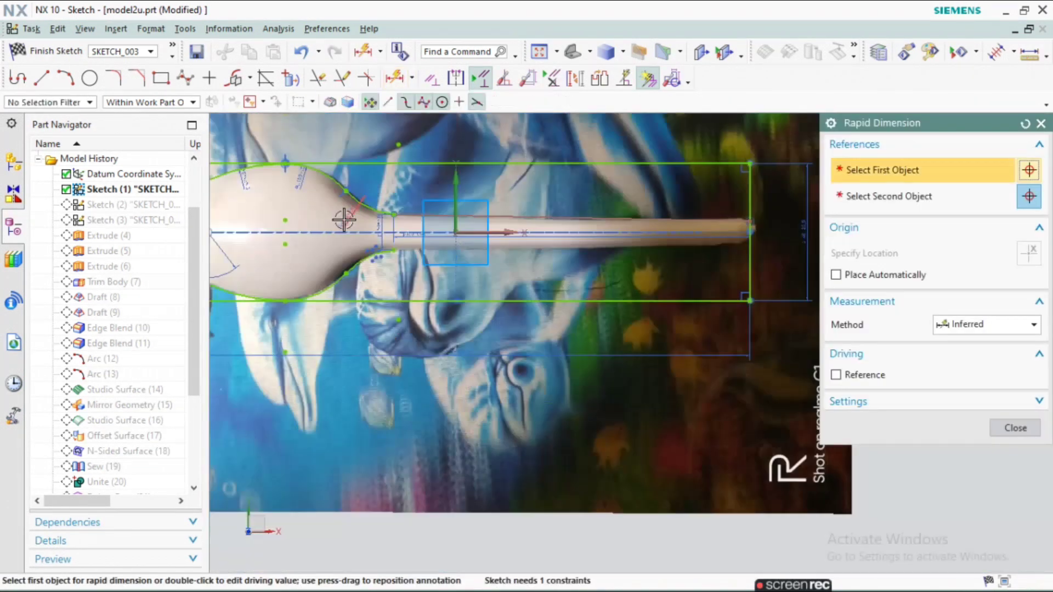
key(Escape)
key(o)
scroll(746, 217, down, 2)
click(619, 205)
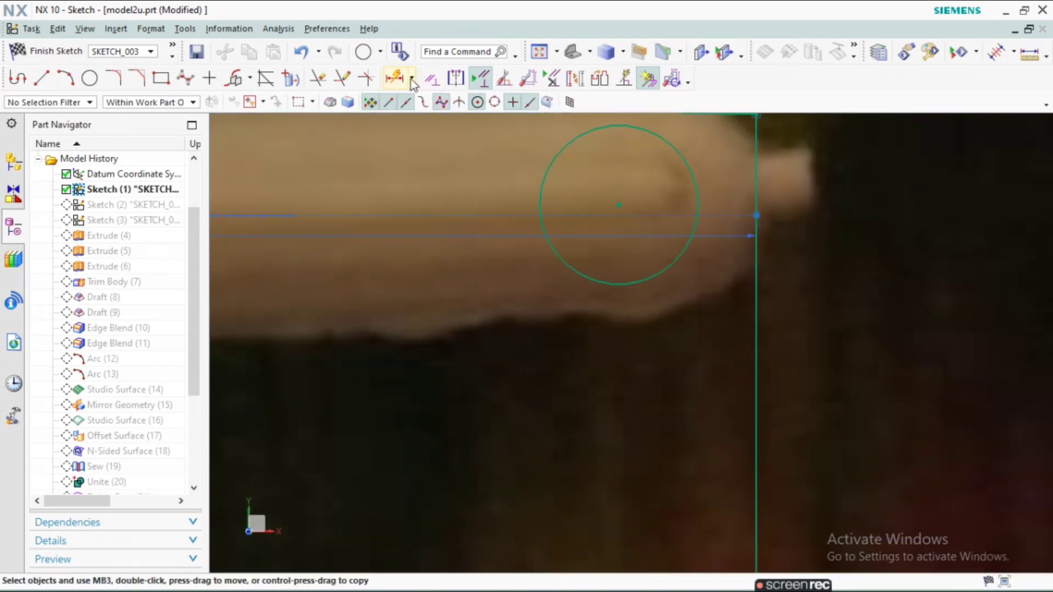
Step: Set the handle-tip circle's diameter to 4.0
key(d)
click(541, 172)
click(498, 176)
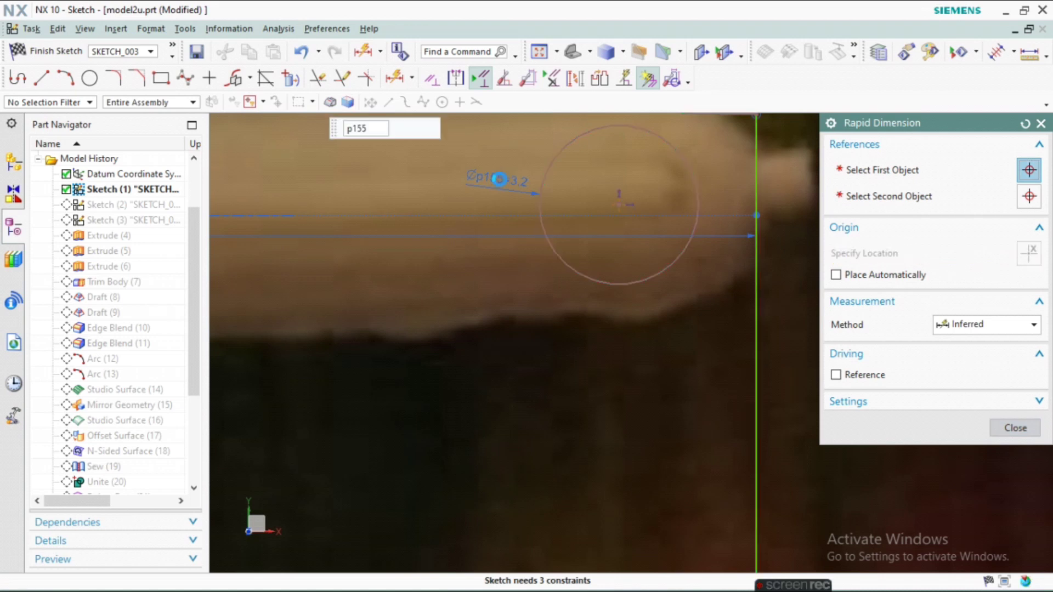
text(4)
key(Return)
key(Escape)
Step: Make the circle tangent to the handle's vertical end line
key(c)
click(719, 199)
click(766, 192)
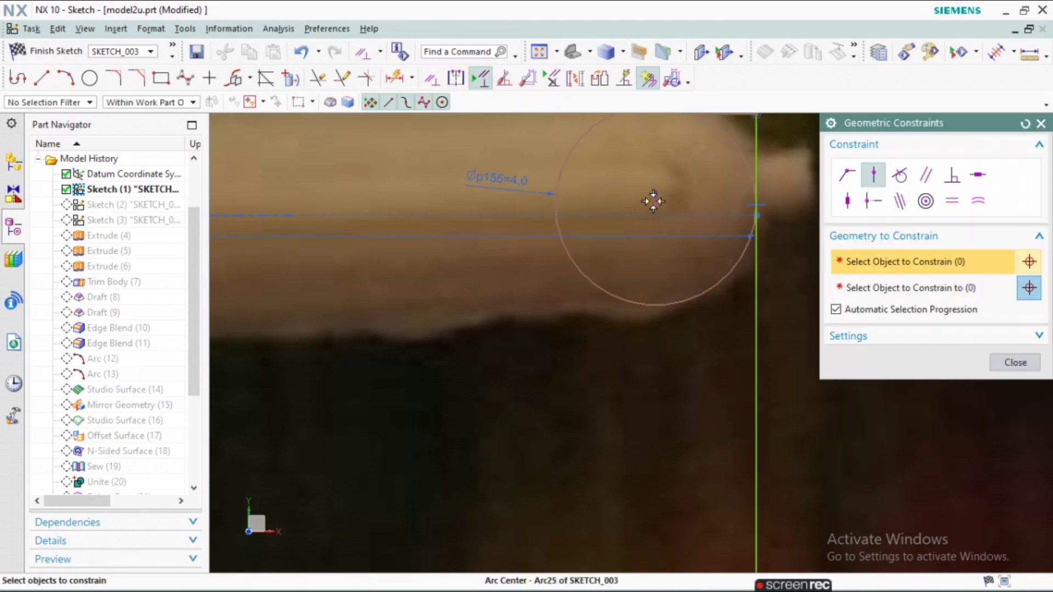
scroll(653, 202, down, 5)
click(327, 242)
click(315, 239)
middle_click(314, 239)
scroll(528, 202, up, 5)
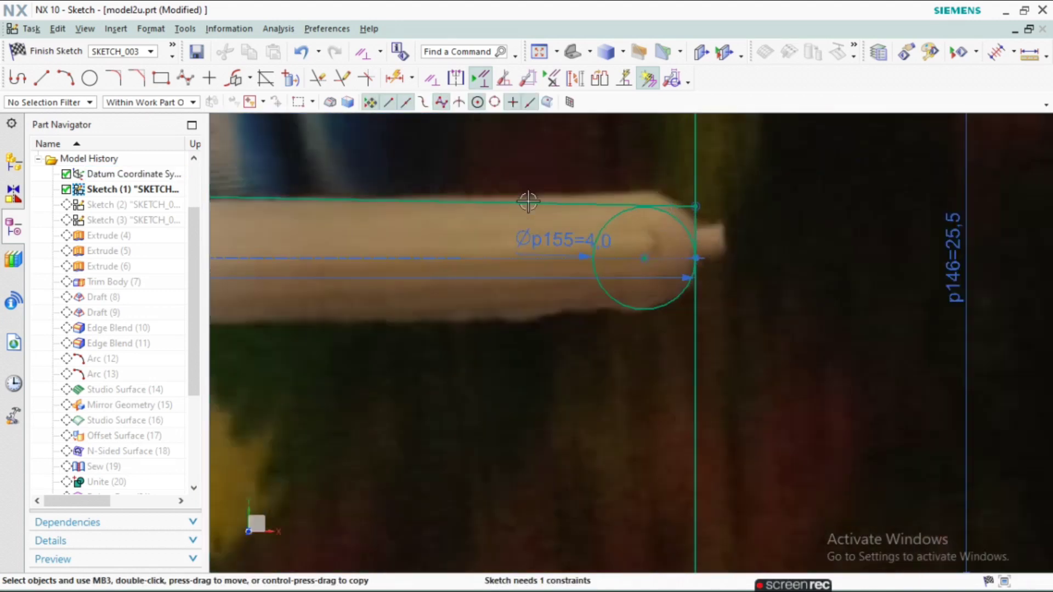
Step: Make the circle tangent to the handle's top edge
click(418, 78)
scroll(656, 203, up, 5)
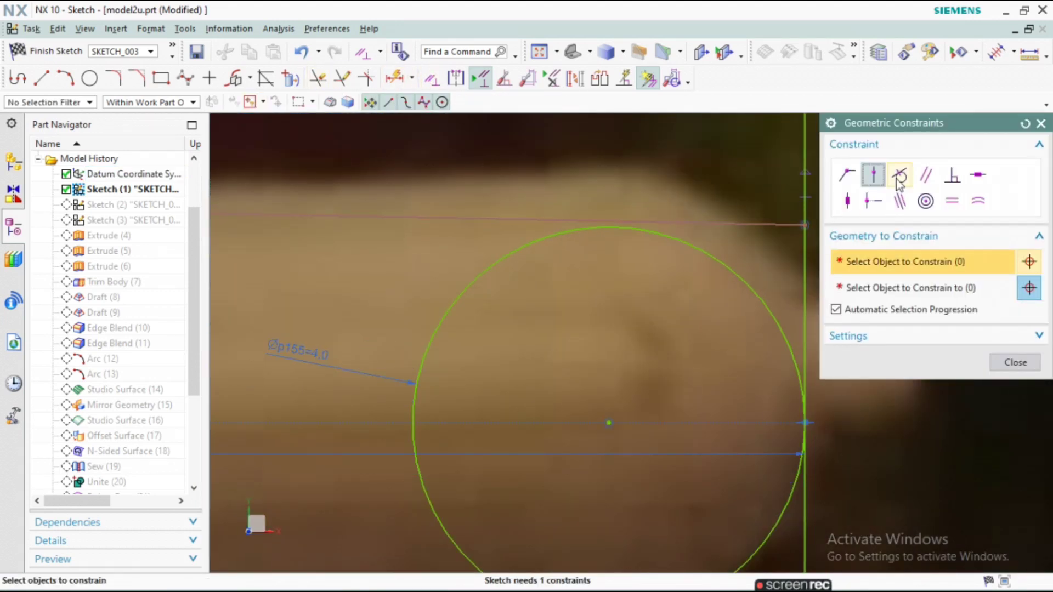
click(692, 224)
click(647, 234)
scroll(647, 235, down, 5)
middle_click(647, 235)
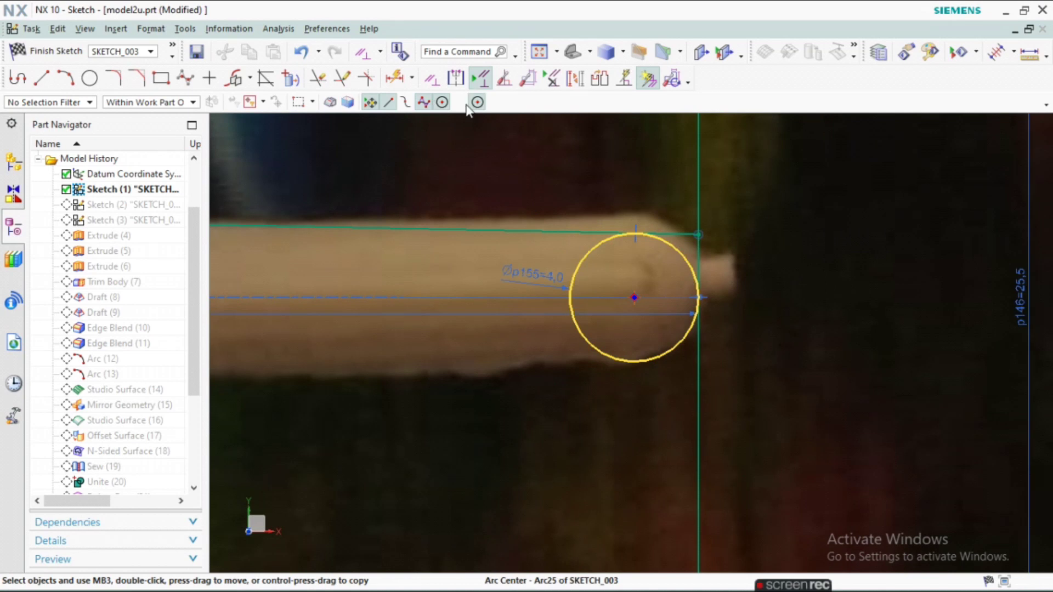
click(317, 77)
Step: Mirror the handle-tip circle across the centreline
click(616, 218)
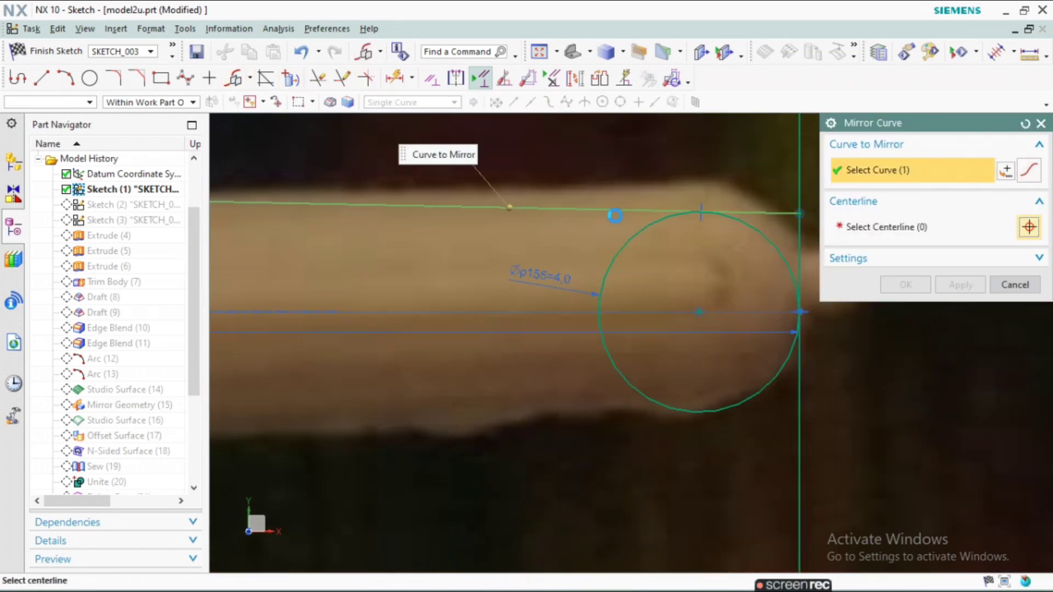
scroll(589, 277, down, 5)
middle_click(474, 229)
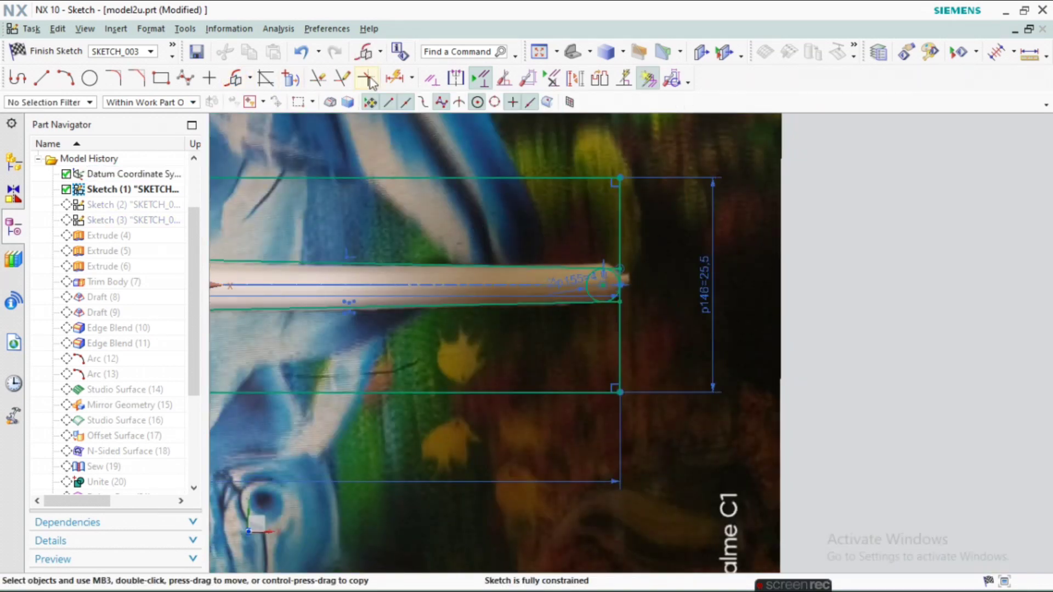
Step: Trim away the excess circle segments to leave a rounded handle tip
click(320, 79)
scroll(597, 313, up, 4)
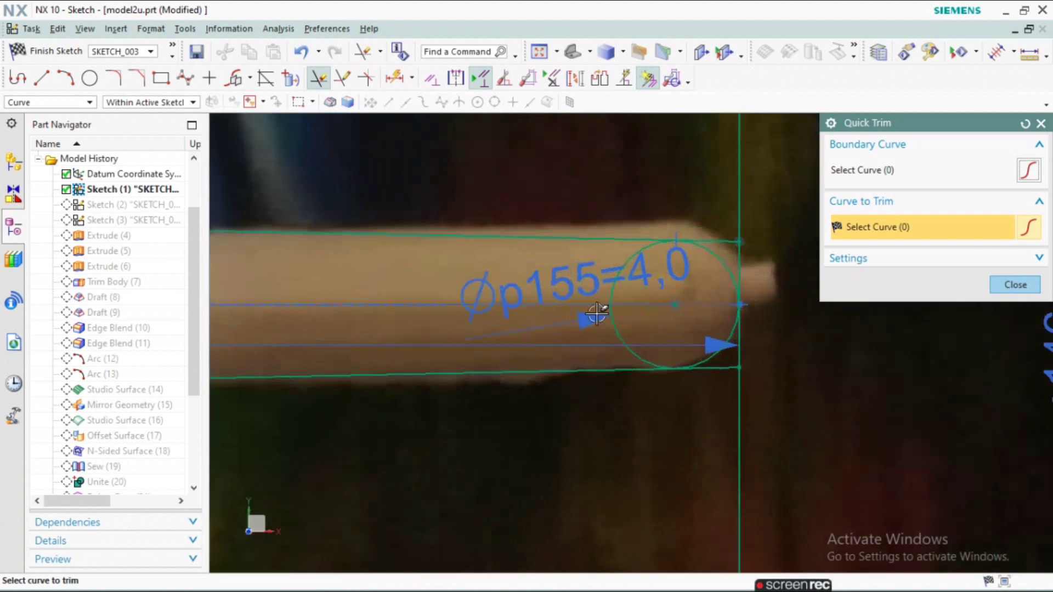
middle_click(592, 288)
scroll(788, 294, down, 5)
scroll(523, 303, up, 4)
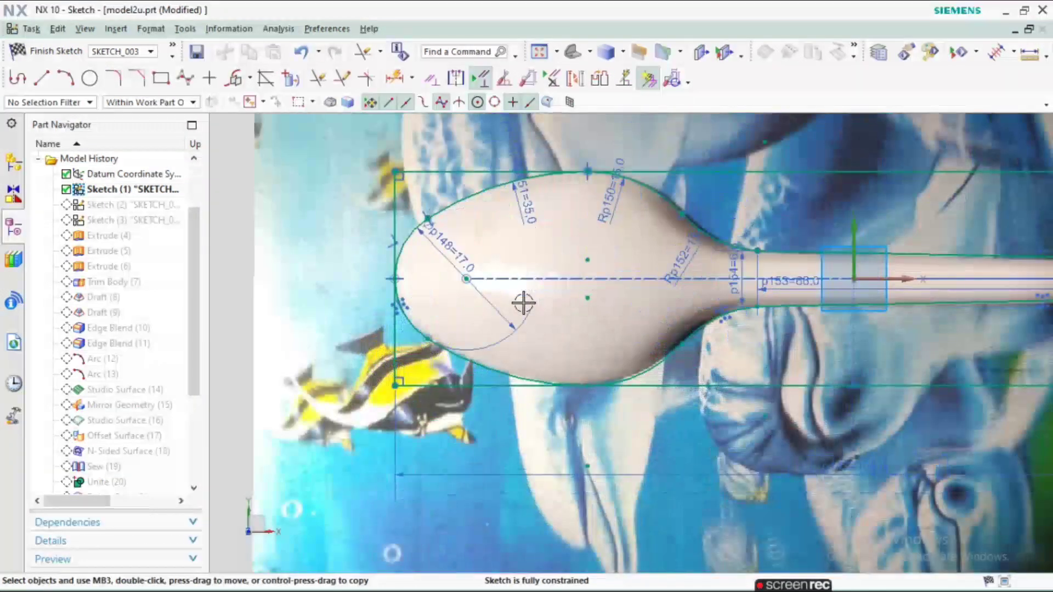
scroll(686, 296, up, 2)
scroll(543, 230, down, 3)
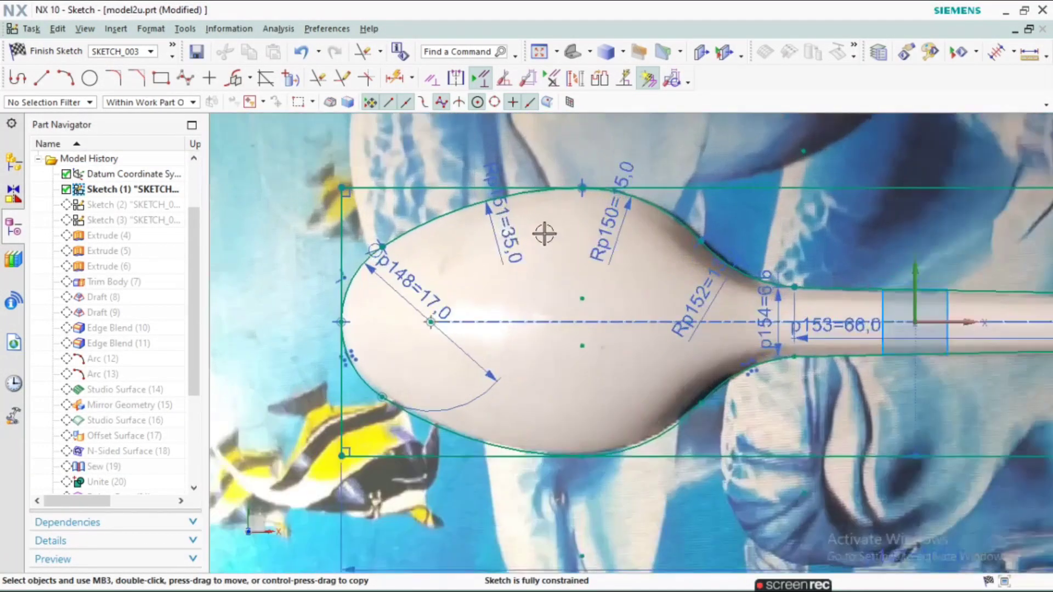
scroll(590, 254, down, 2)
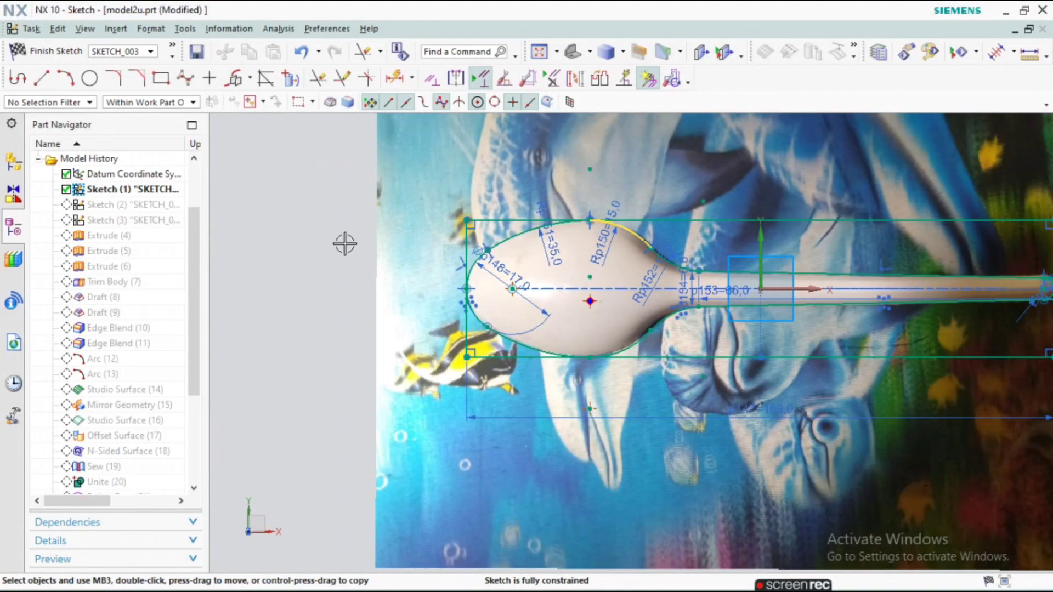
Step: Draw a line across the neck from the upper arc to the lower arc
click(47, 79)
scroll(659, 296, up, 5)
click(635, 147)
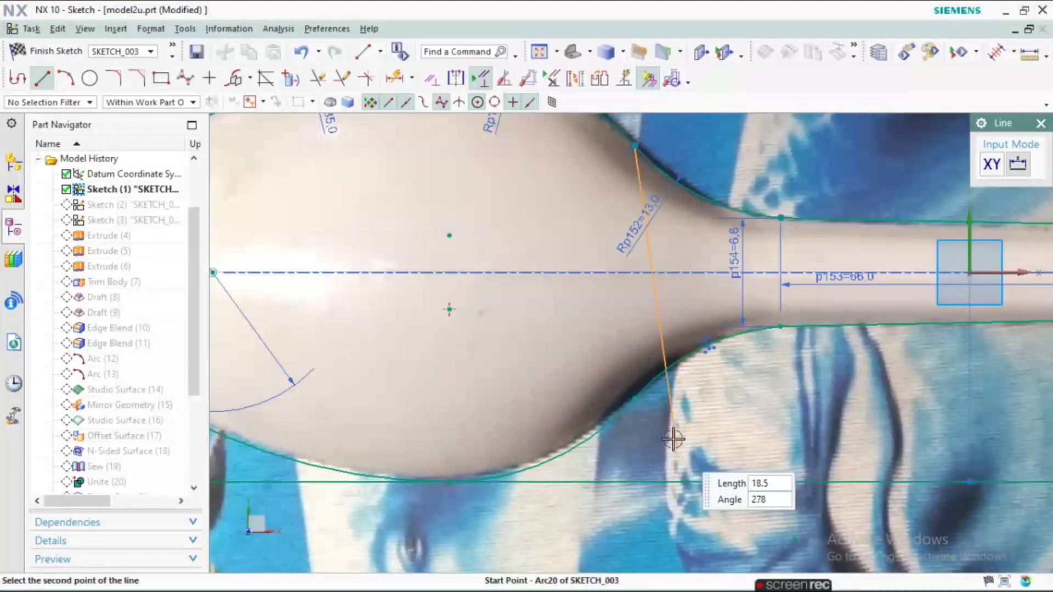
click(635, 401)
scroll(710, 419, down, 3)
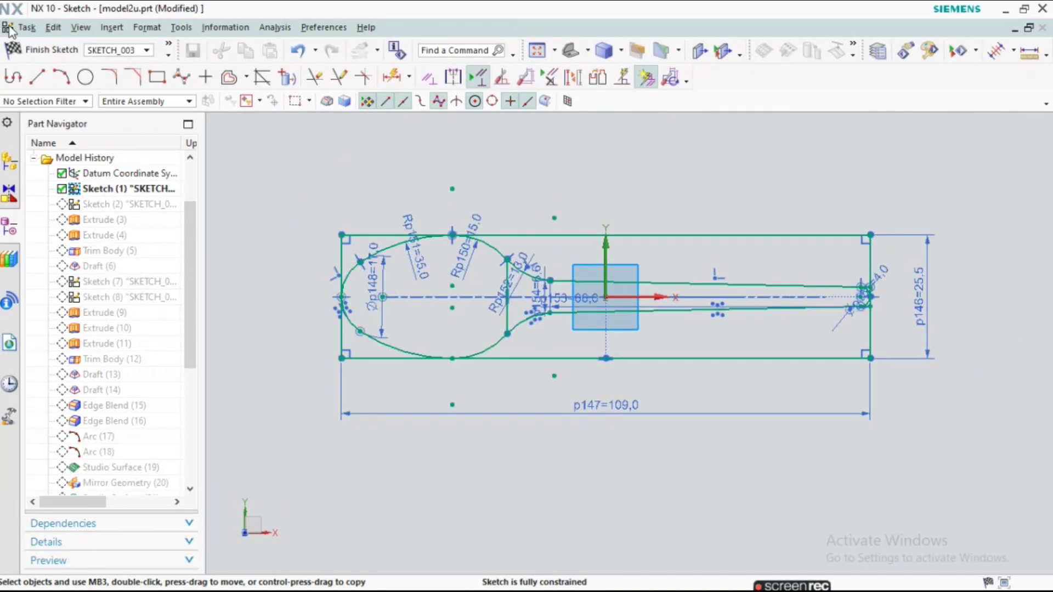
Step: Finish the outline sketch and start a new sketch on the XZ datum plane
click(47, 52)
mouse_move(322, 313)
middle_down()
mouse_move(693, 357)
mouse_move(868, 360)
mouse_move(840, 315)
mouse_move(861, 342)
middle_up()
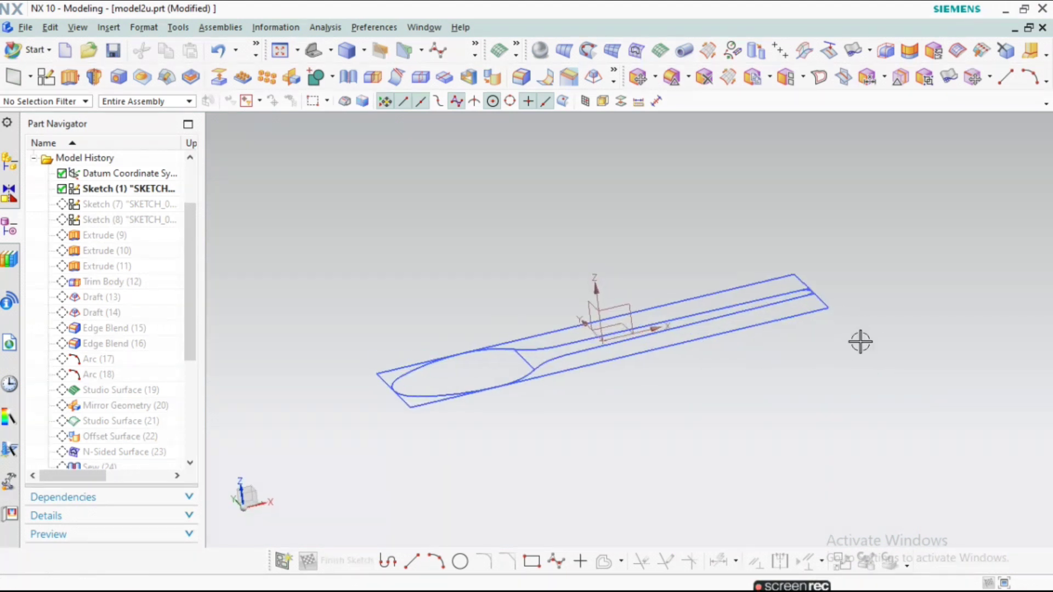
click(55, 81)
click(628, 329)
Step: Draw a short vertical line and a length-3 vertical line on the base line
click(959, 362)
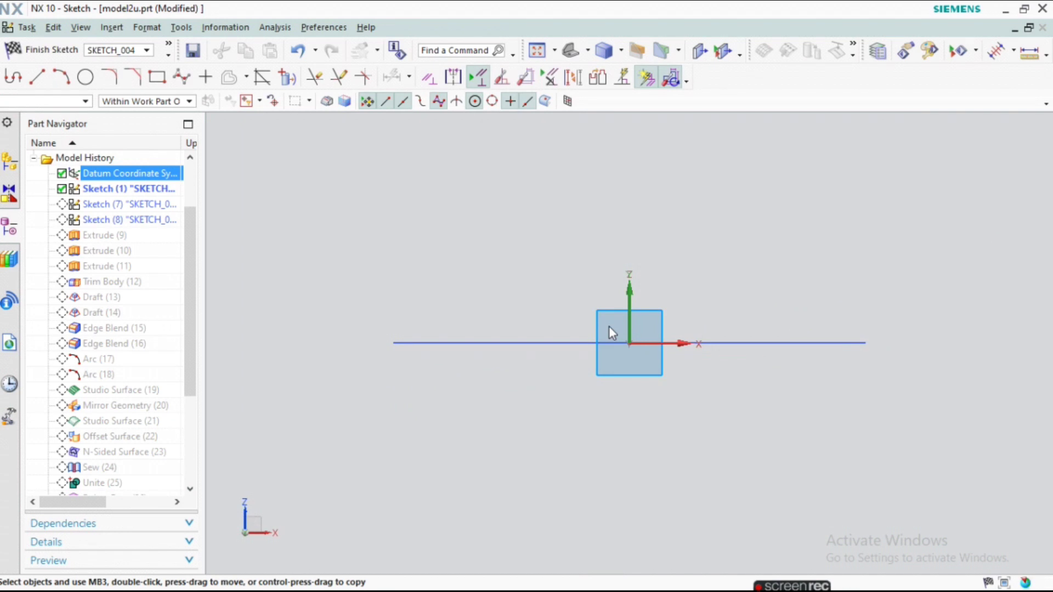
click(37, 77)
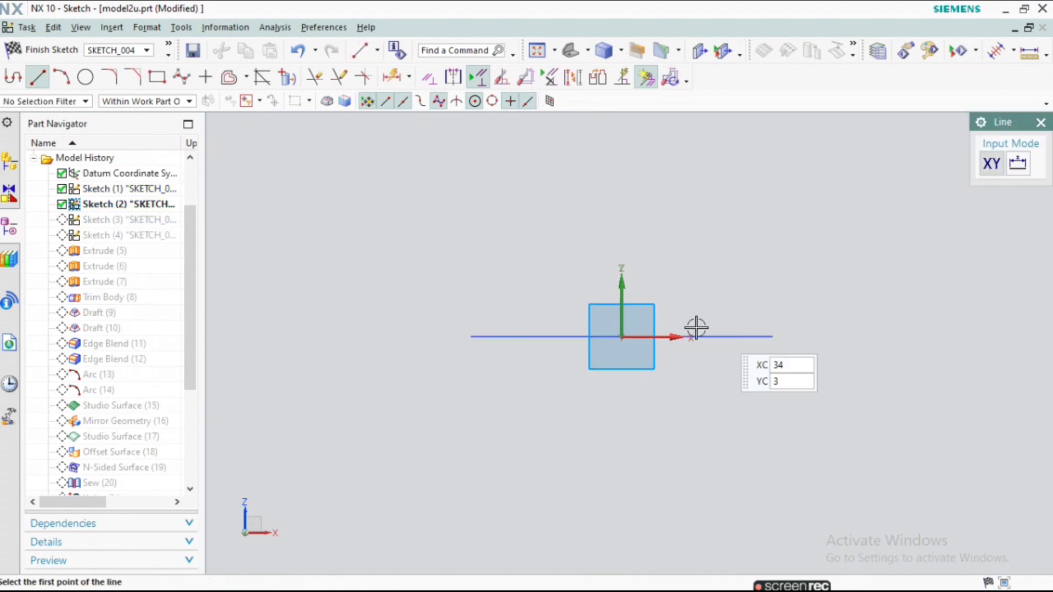
click(826, 340)
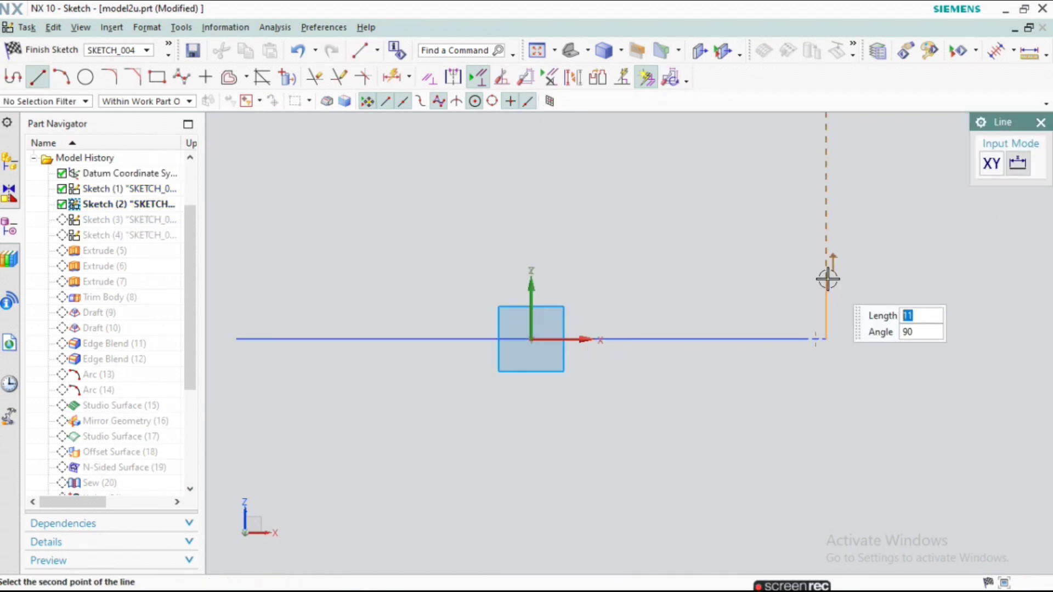
click(817, 339)
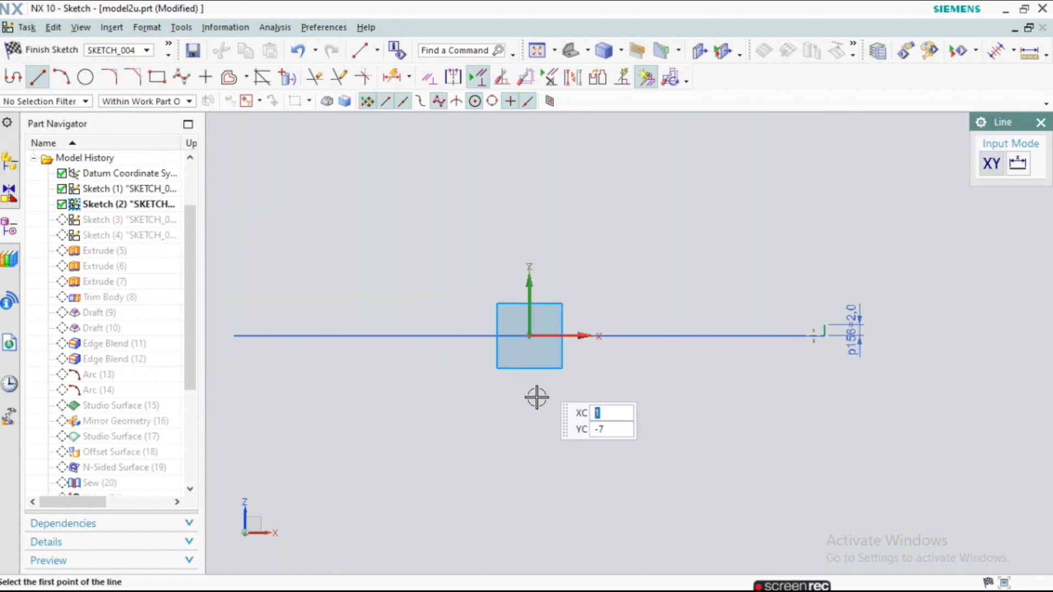
click(497, 352)
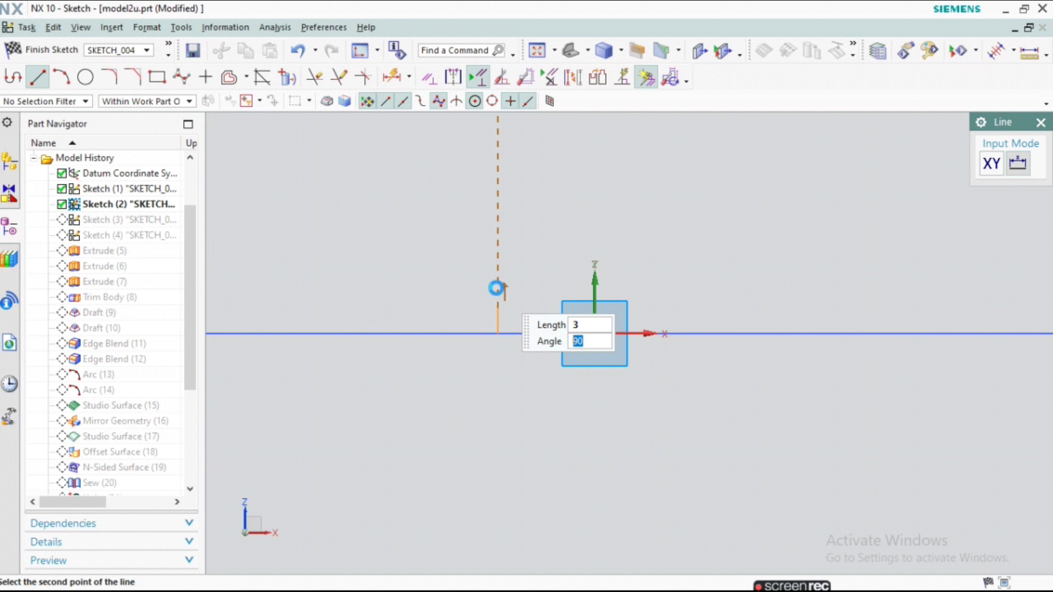
click(497, 288)
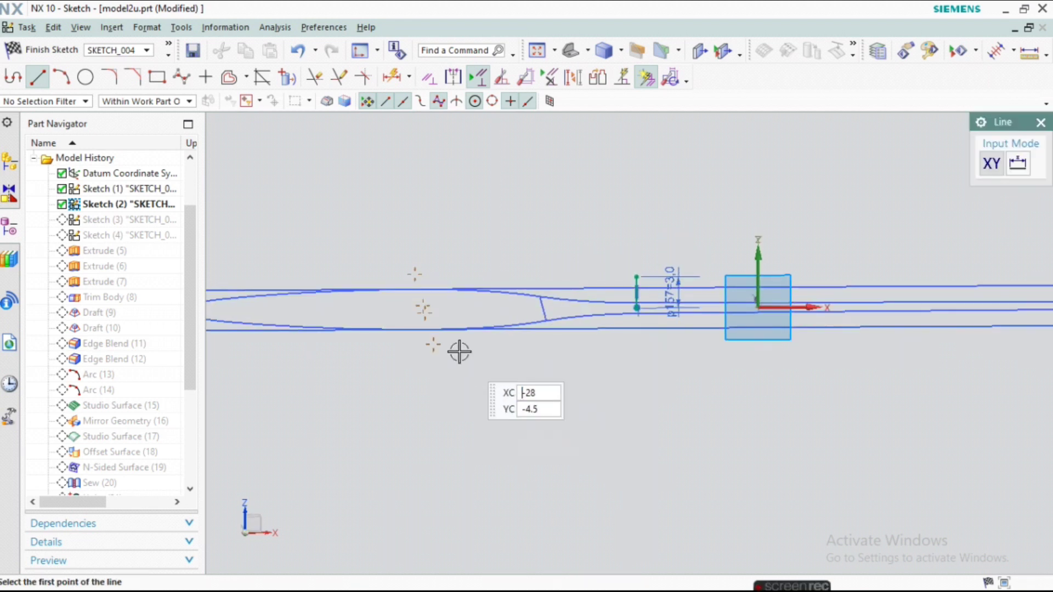
click(429, 335)
right_click(423, 255)
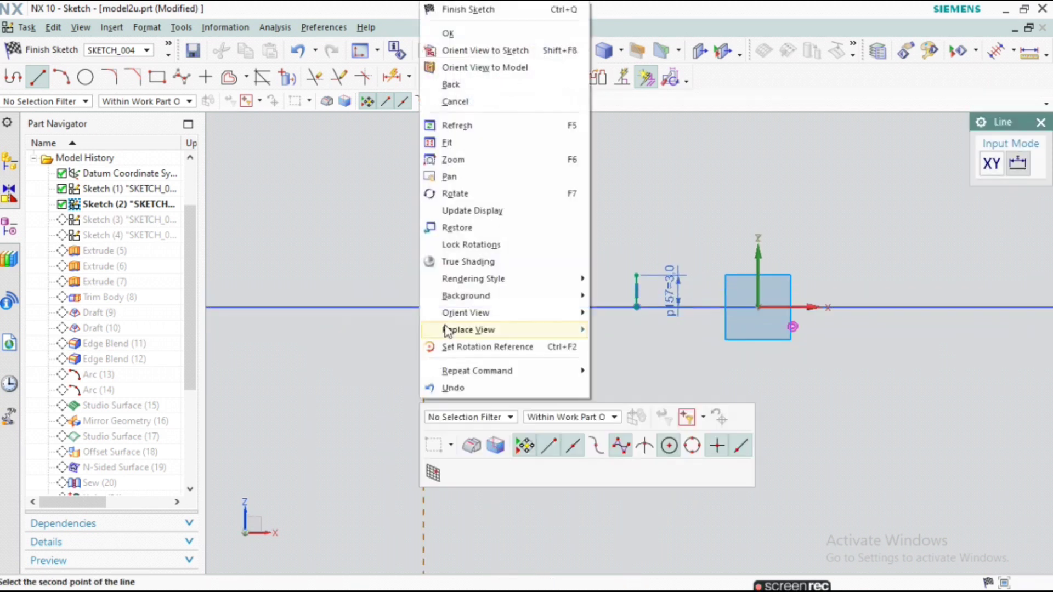
click(483, 329)
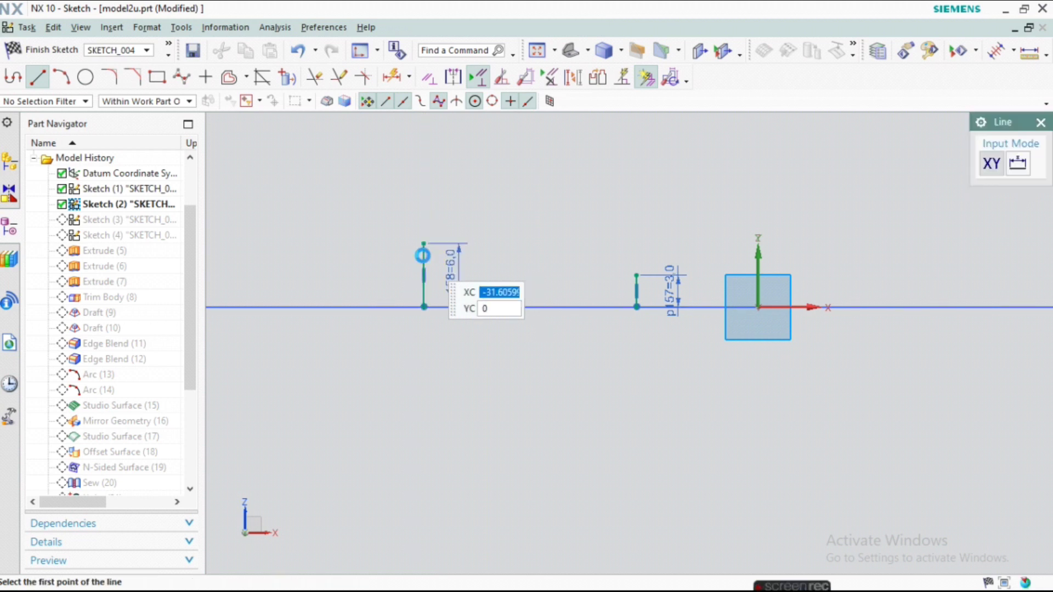
key(Escape)
Step: Add the profile arc over the tall line and a line to the 2.0 line's top
click(42, 78)
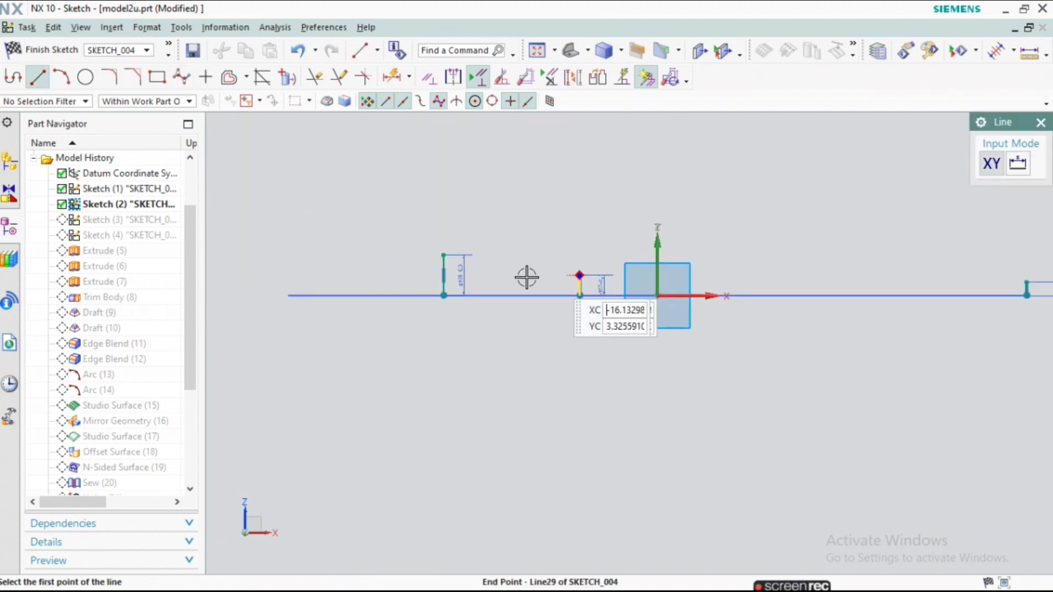
click(36, 83)
scroll(280, 254, up, 2)
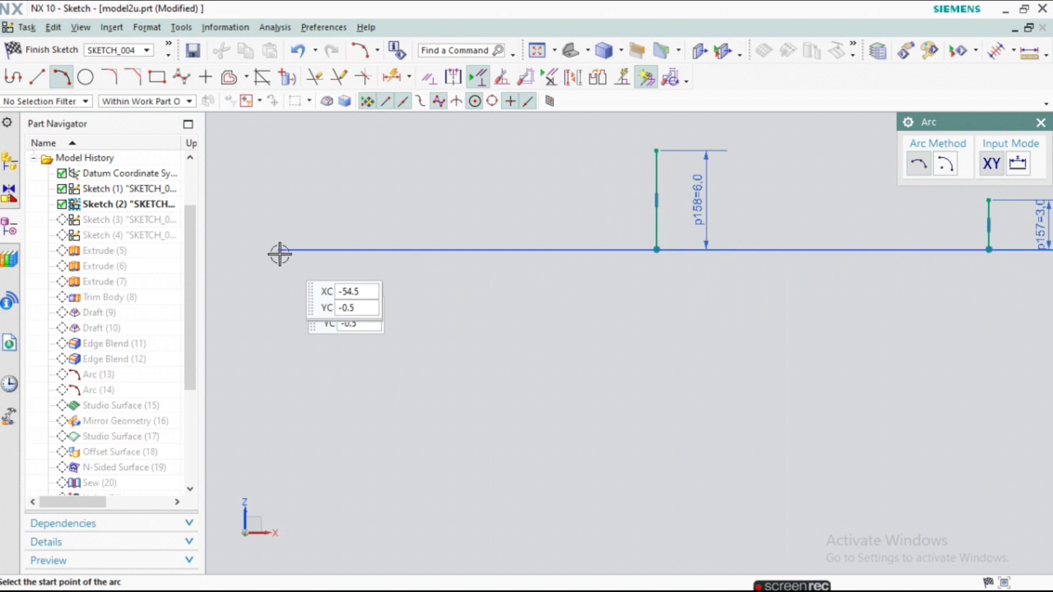
click(277, 252)
scroll(277, 252, down, 2)
click(520, 316)
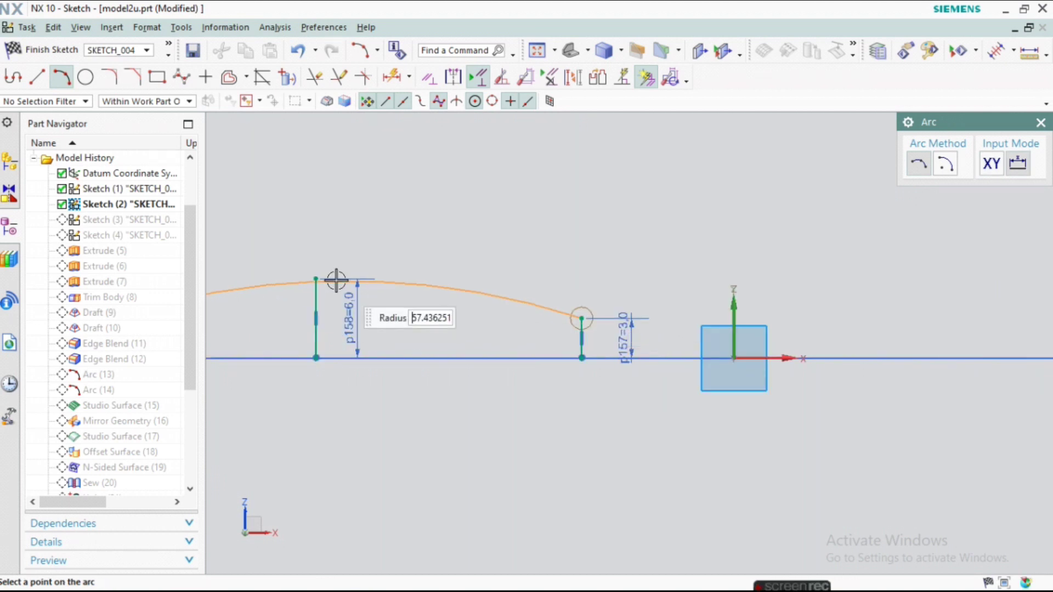
click(307, 285)
click(520, 316)
key(Escape)
scroll(421, 318, down, 2)
click(37, 77)
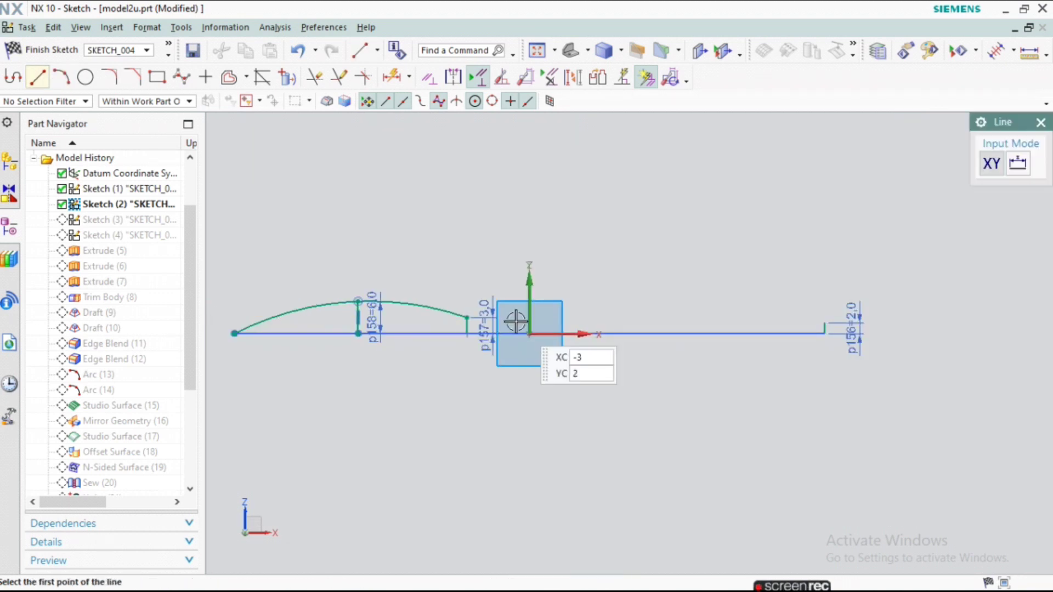
click(430, 308)
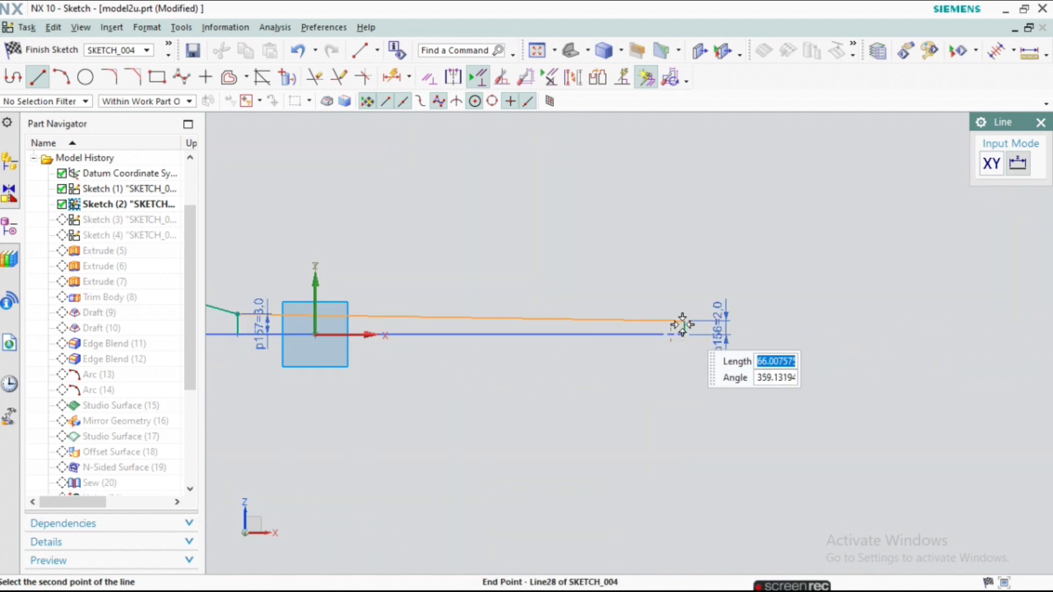
click(685, 325)
key(Escape)
Step: Round the neck corner with a radius 1 fillet and finish the sketch
click(109, 80)
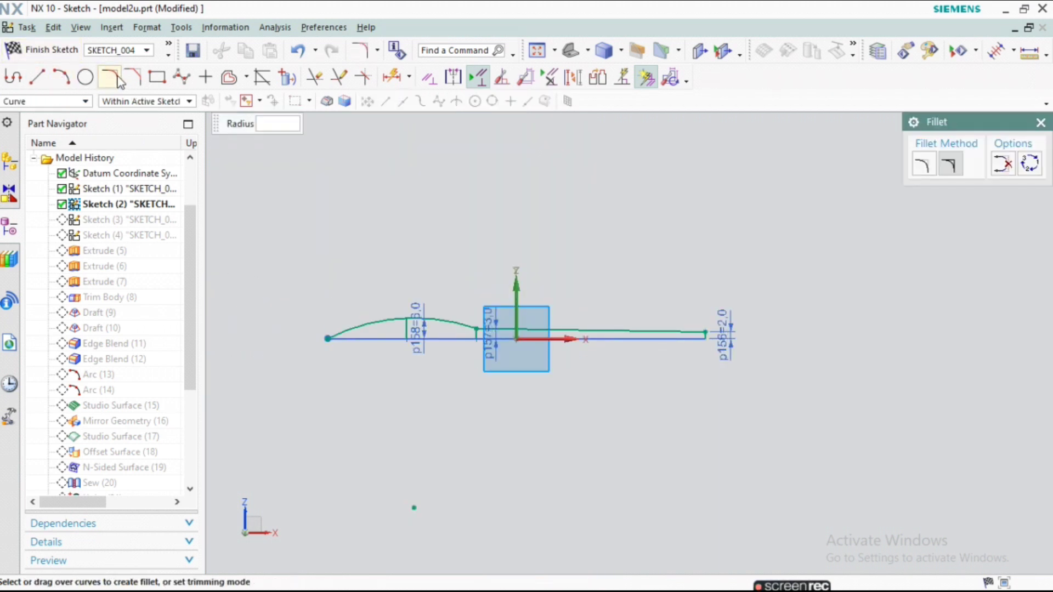
scroll(436, 315, down, 3)
scroll(480, 261, down, 3)
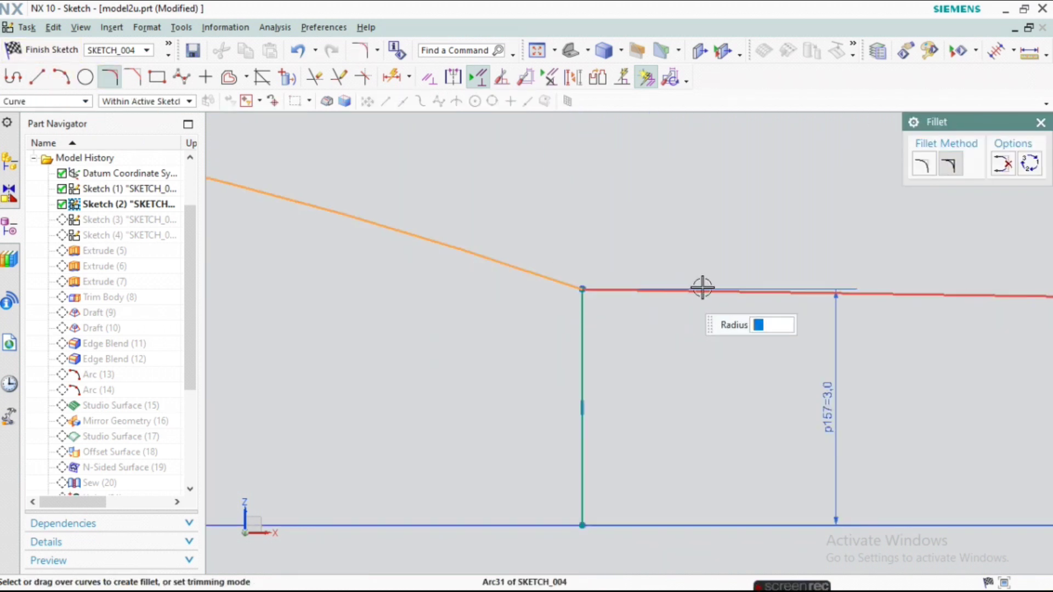
scroll(584, 280, down, 3)
click(587, 265)
key(Escape)
scroll(567, 274, up, 2)
scroll(668, 321, up, 2)
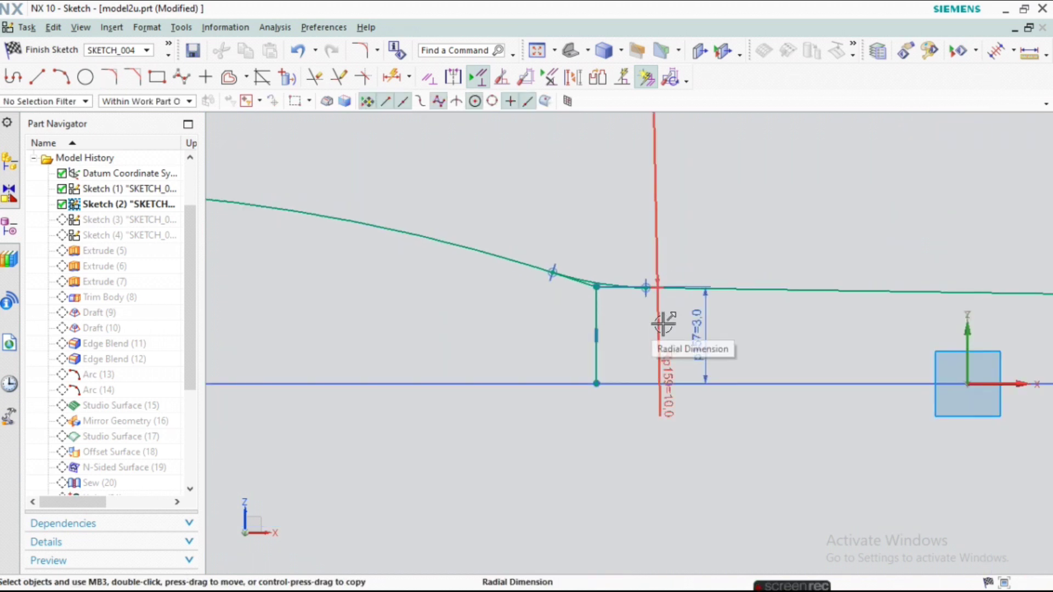
scroll(618, 230, up, 3)
scroll(609, 247, up, 3)
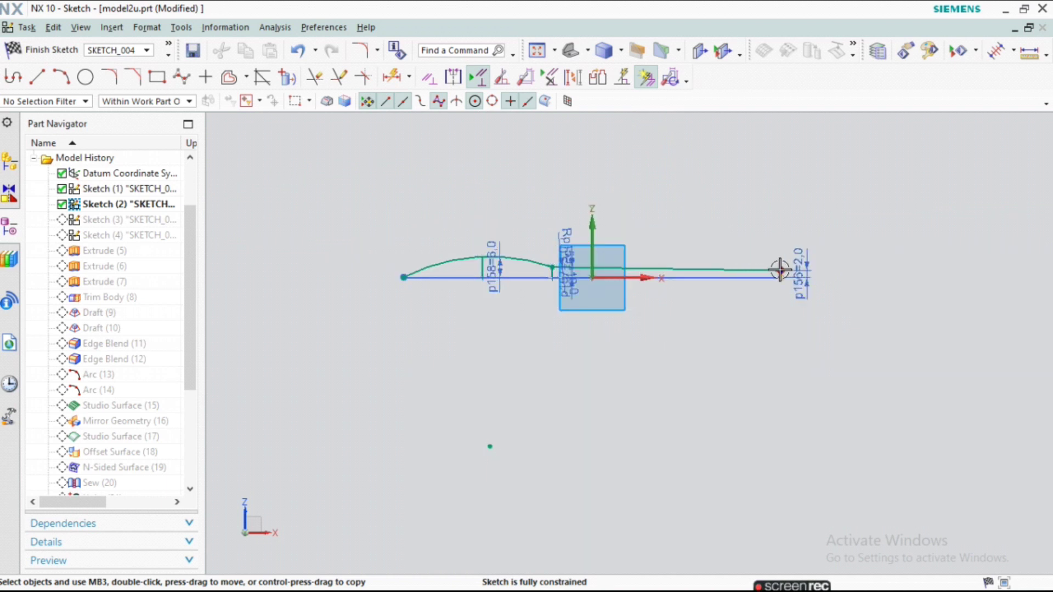
click(17, 49)
Step: Start an extrusion and select the handle outline curves, dropping one stray arc
mouse_move(632, 376)
middle_down()
mouse_move(832, 409)
mouse_move(241, 232)
middle_up()
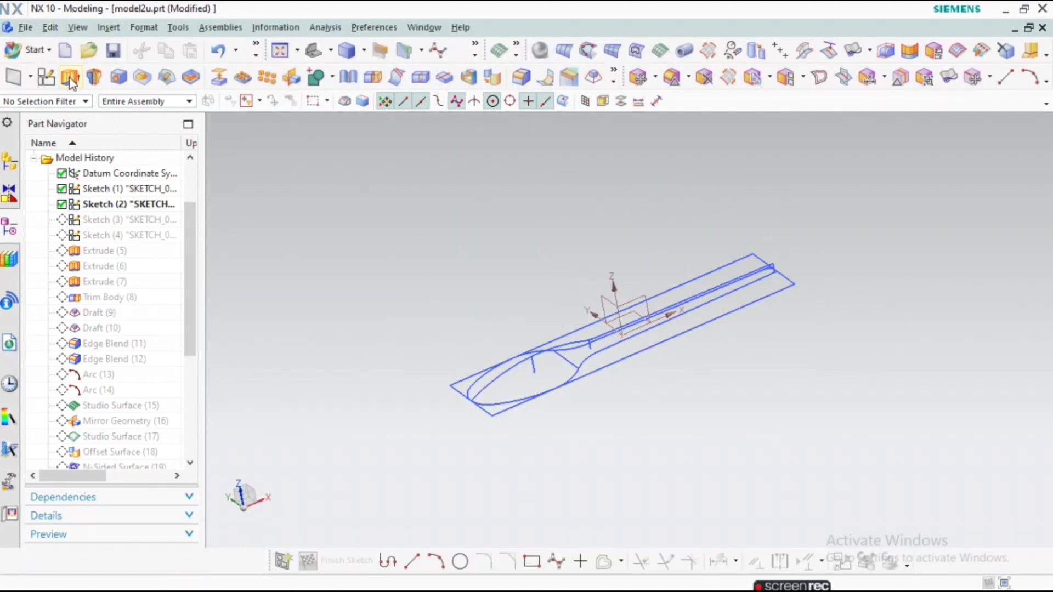
click(70, 77)
scroll(626, 381, down, 3)
click(604, 366)
click(659, 290)
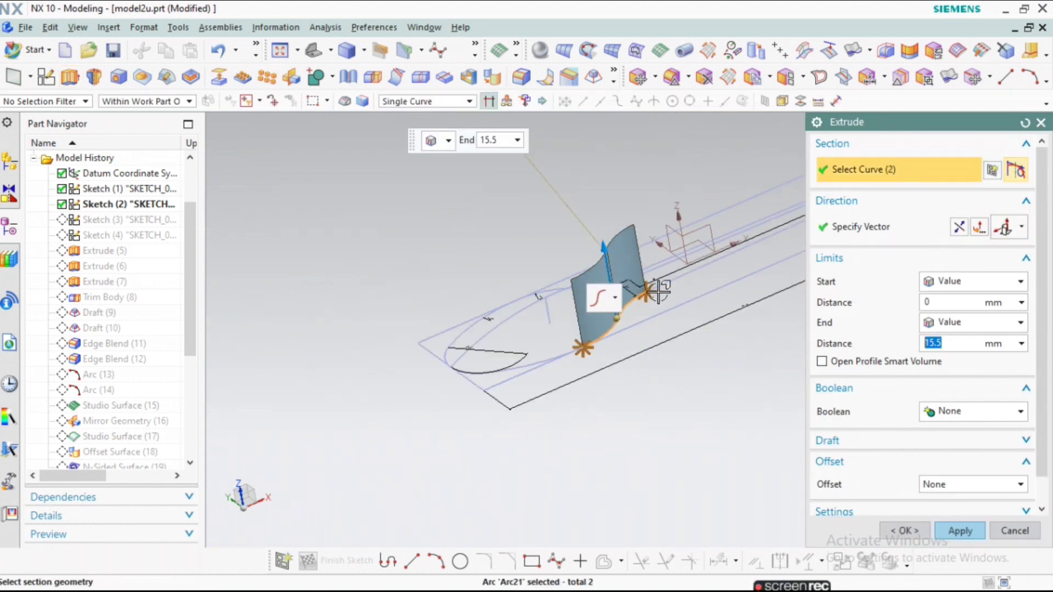
scroll(658, 291, down, 3)
click(624, 263)
scroll(535, 388, down, 2)
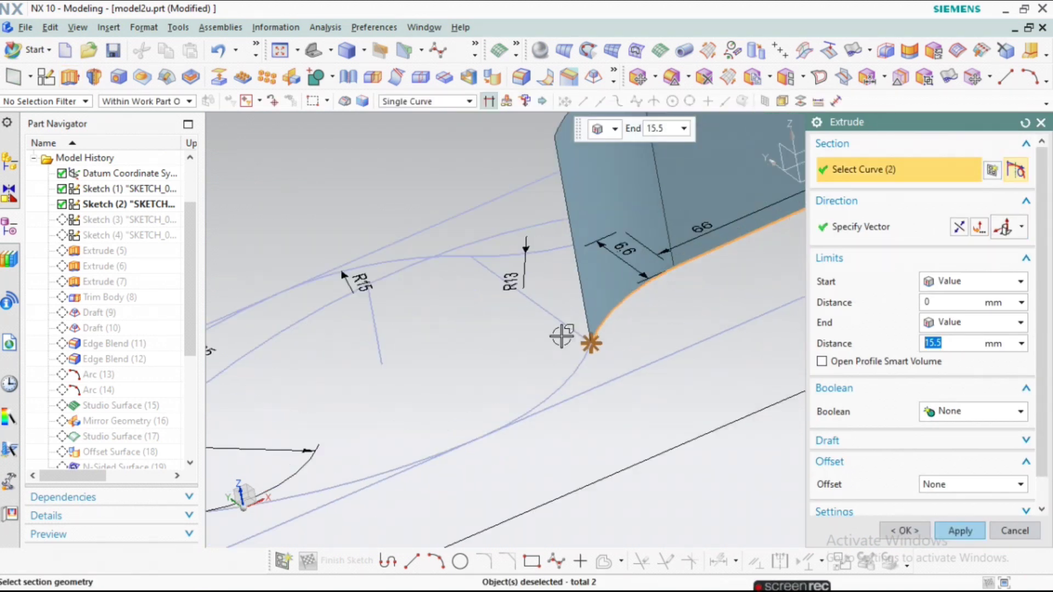
click(446, 235)
scroll(564, 223, up, 2)
click(609, 228)
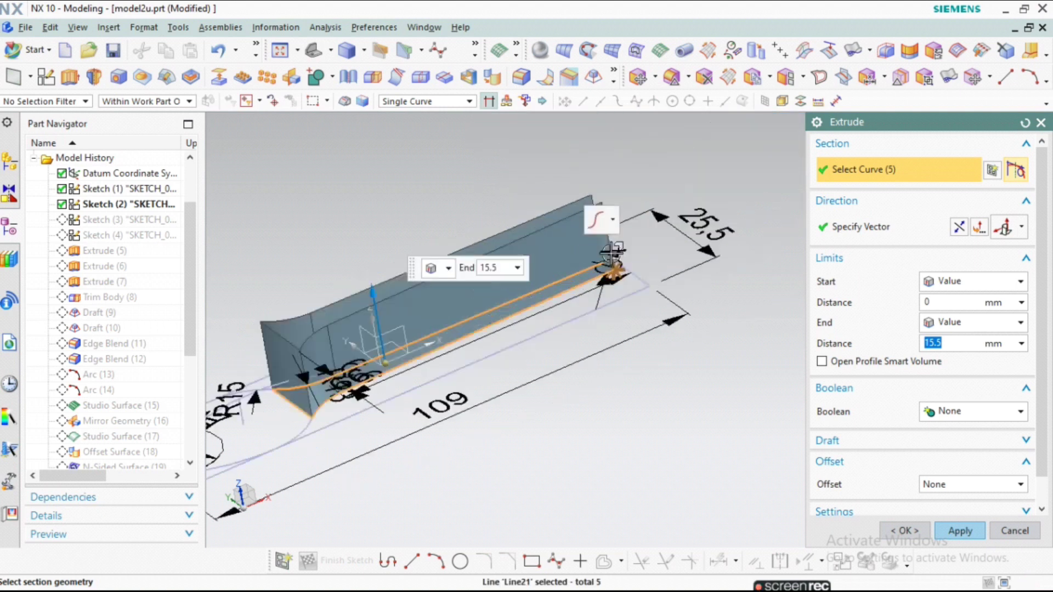
scroll(609, 228, down, 3)
click(608, 135)
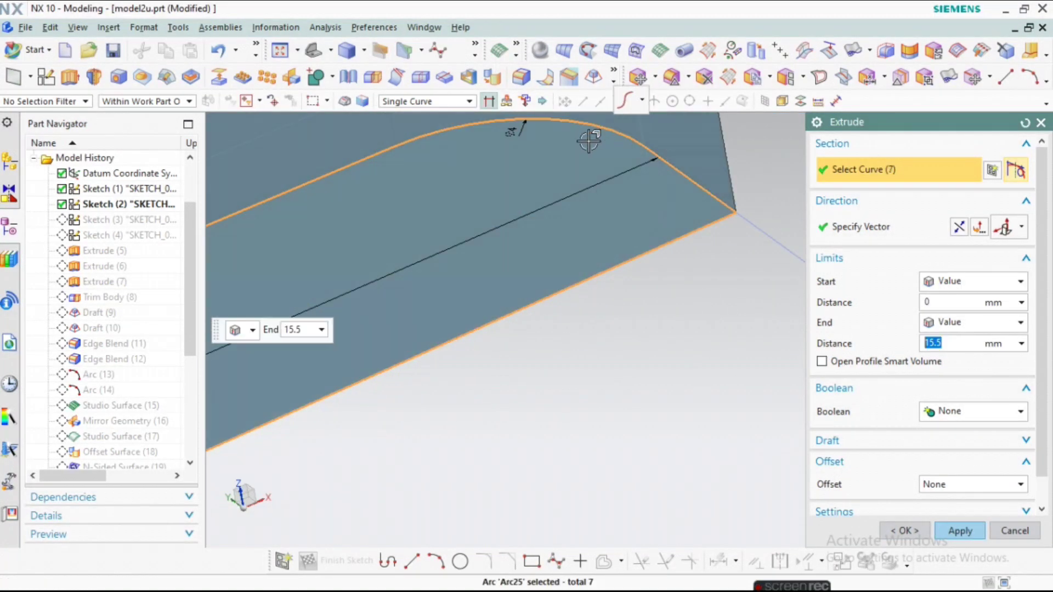
shift+click(593, 138)
scroll(623, 165, up, 2)
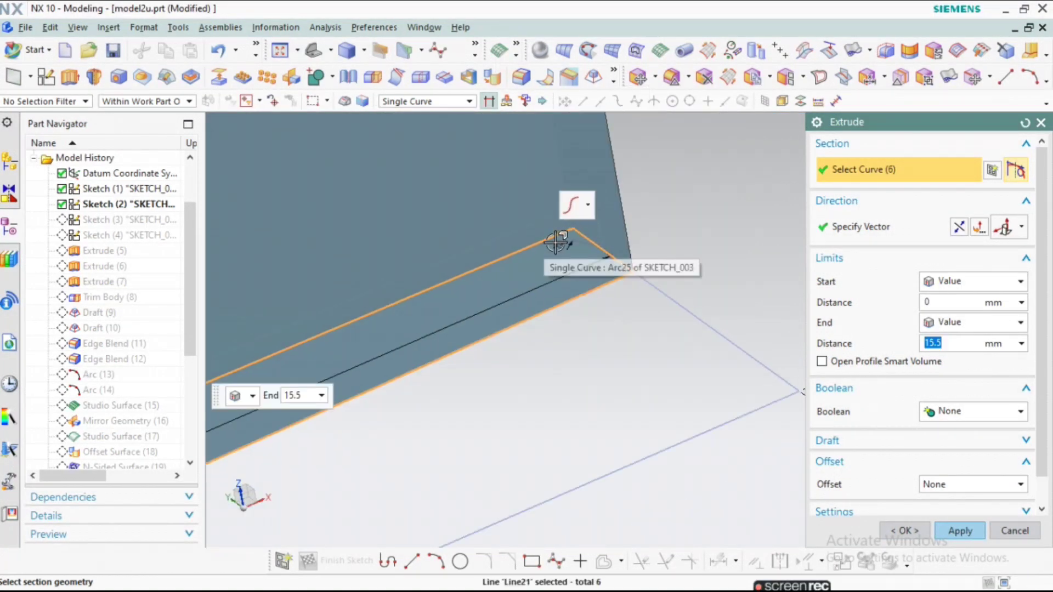
scroll(677, 325, up, 3)
Step: Set an inferred direction for the 15.5 mm extrusion
click(1022, 227)
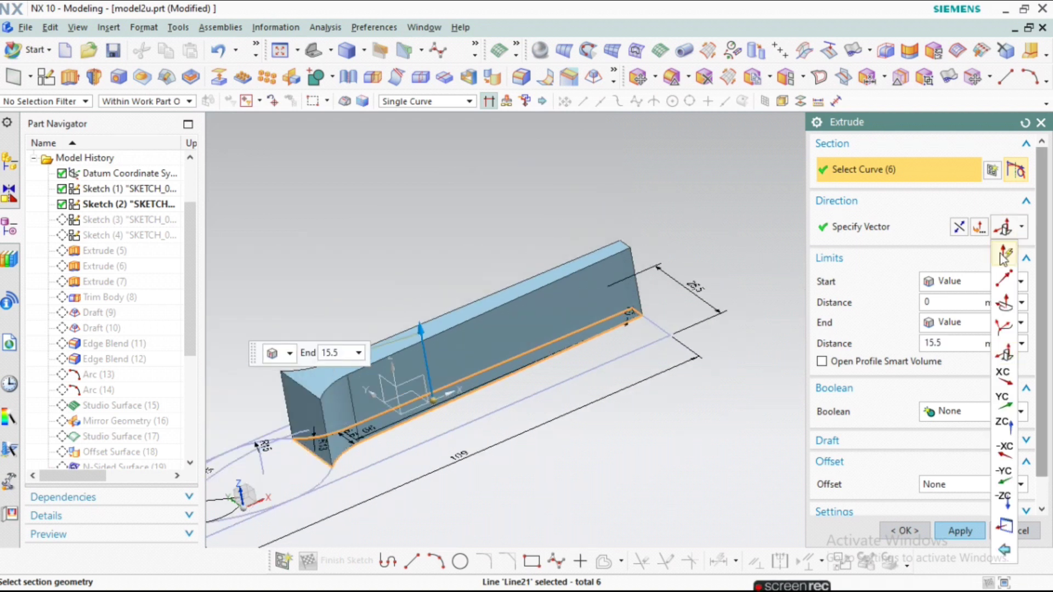
click(1004, 254)
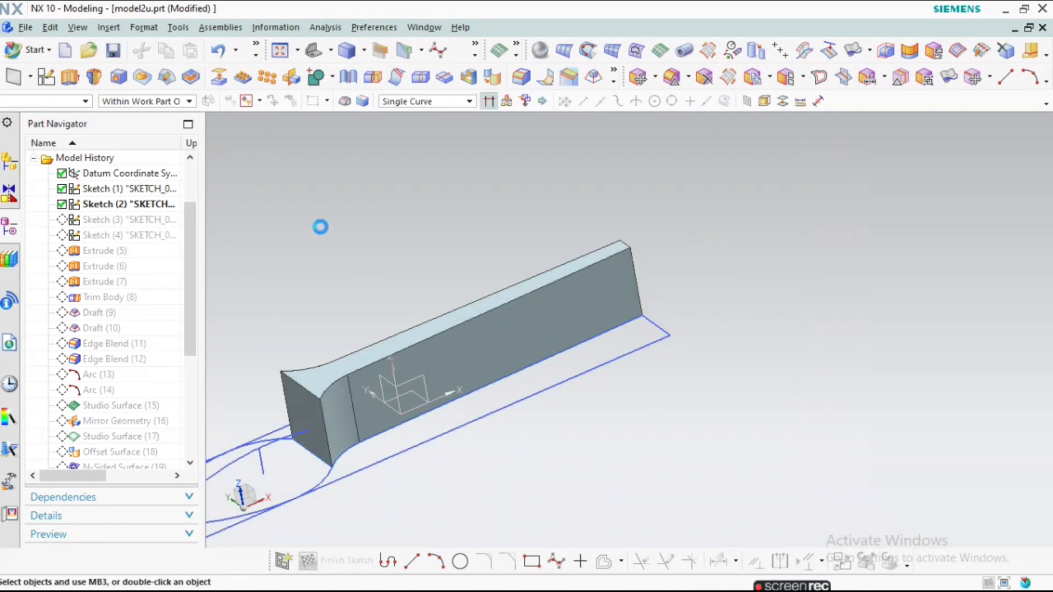
scroll(317, 226, up, 2)
Step: Start a new extrusion and select the side profile's line, two arcs and remaining line
click(69, 76)
scroll(323, 384, down, 3)
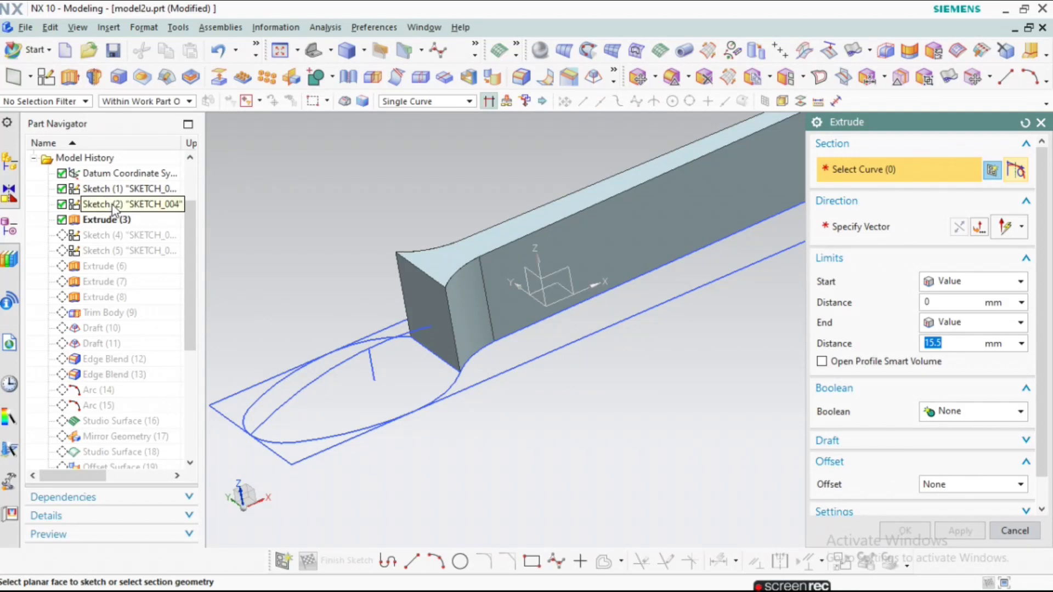
scroll(365, 354, down, 2)
click(377, 379)
shift+click(389, 351)
click(406, 334)
scroll(417, 337, down, 5)
scroll(493, 337, down, 2)
click(542, 344)
click(708, 285)
scroll(686, 297, up, 5)
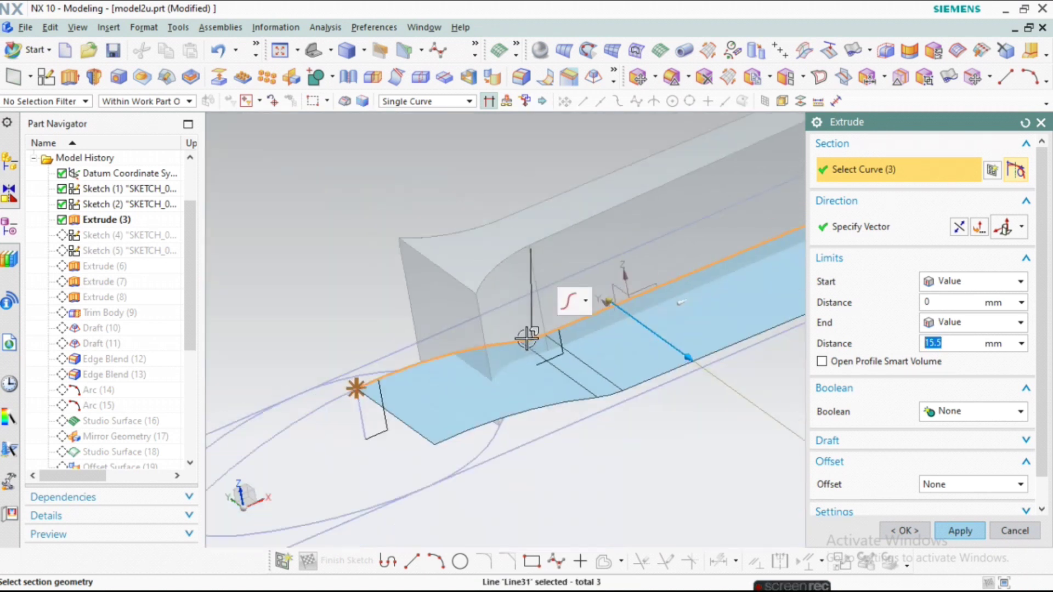
scroll(604, 329, up, 2)
Step: Extrude the side profile as a sheet from -28 to 24 mm
click(878, 227)
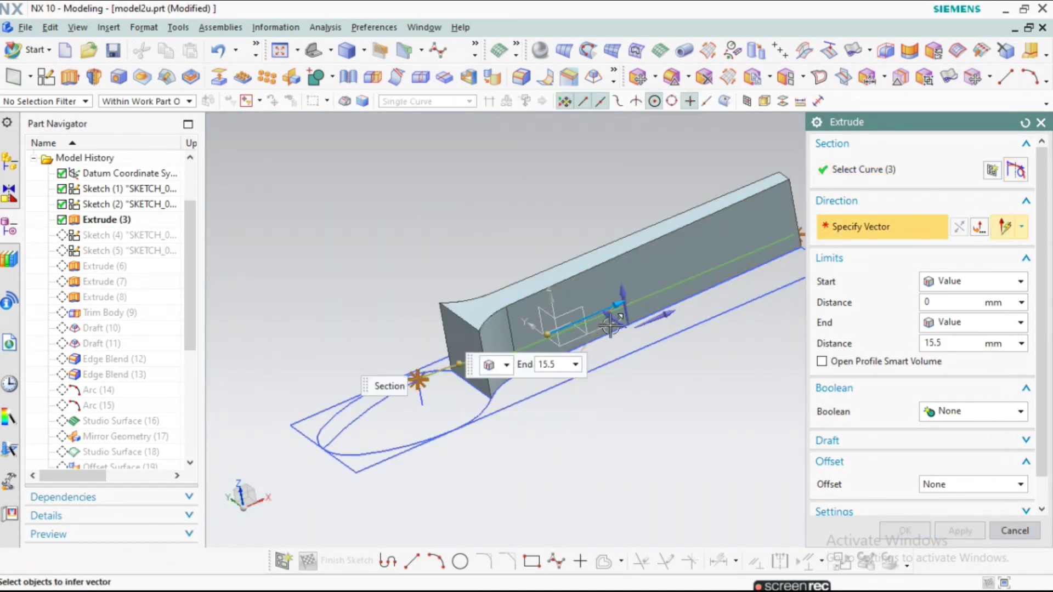
scroll(635, 403, down, 3)
drag(548, 330, 652, 429)
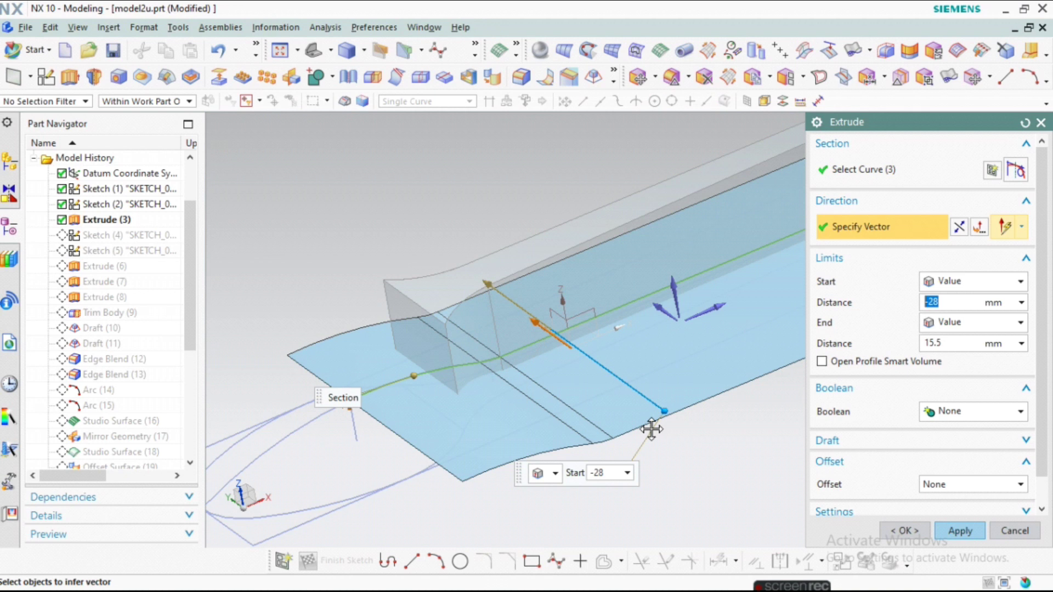
scroll(456, 268, up, 3)
click(960, 531)
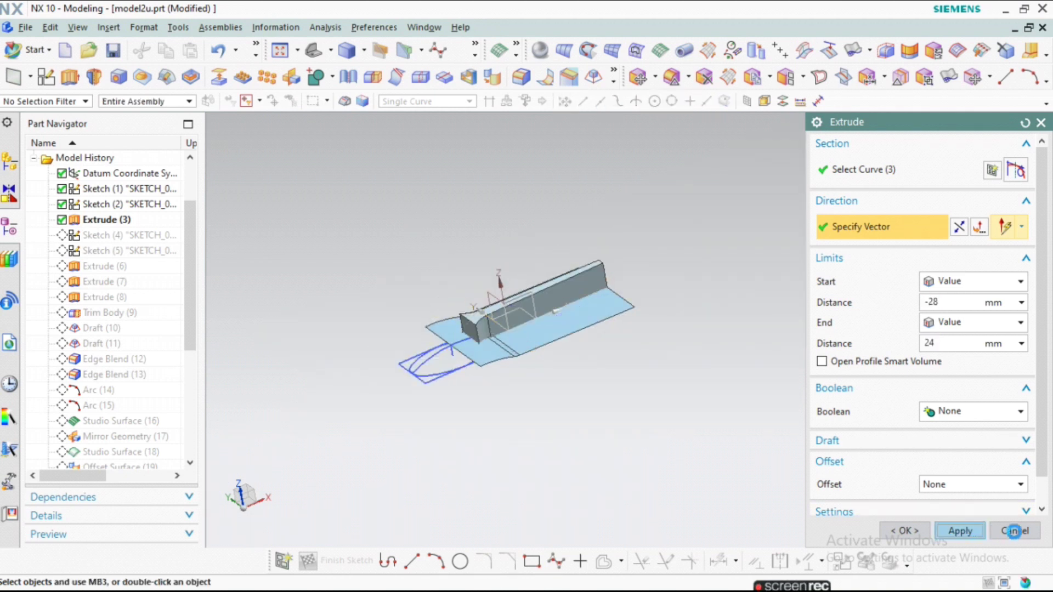
click(1016, 531)
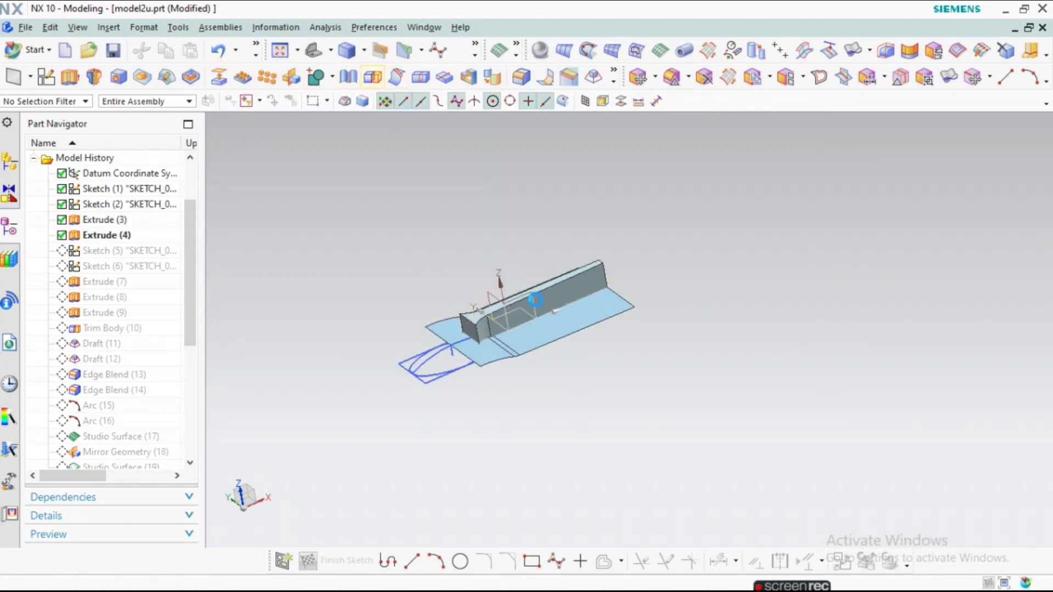
Step: Trim the handle block to the curved profile sheet with Trim Body
click(535, 300)
click(768, 304)
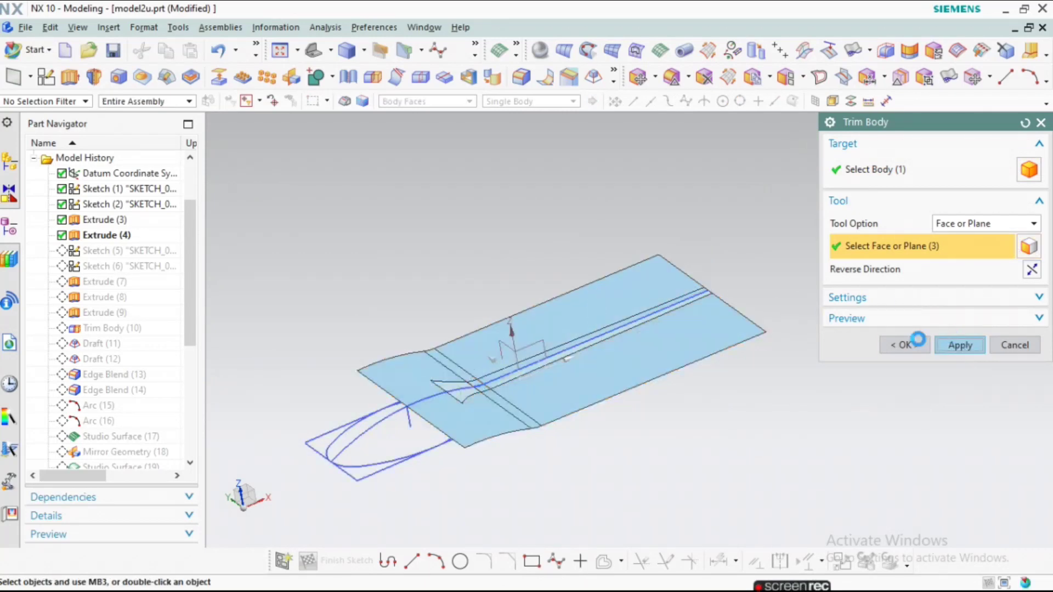
click(917, 338)
Step: Hide the surface sheets and all sketches in the model
key(ctrl+b)
click(733, 332)
middle_click(738, 396)
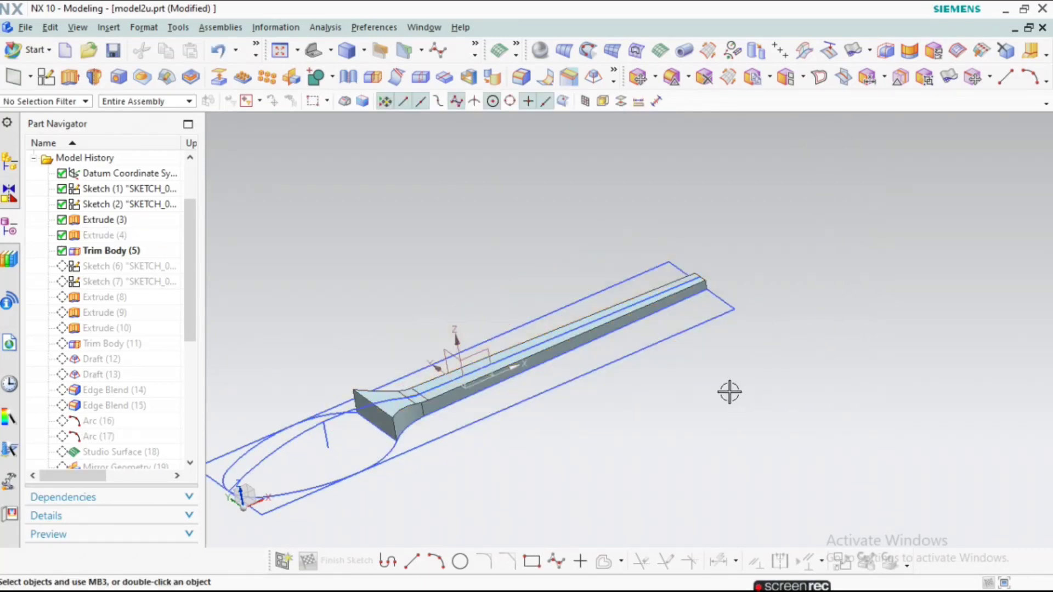
key(ctrl+w)
click(1004, 254)
middle_click(965, 275)
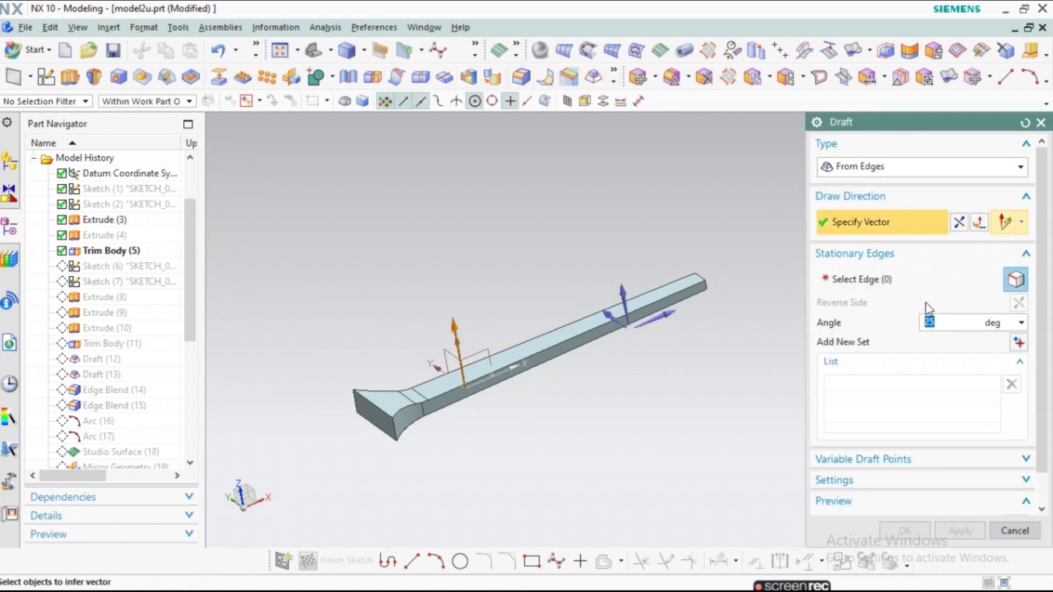
Step: Pick the handle's side and flared-end edges for the 25° draft set
click(658, 299)
scroll(567, 369, up, 2)
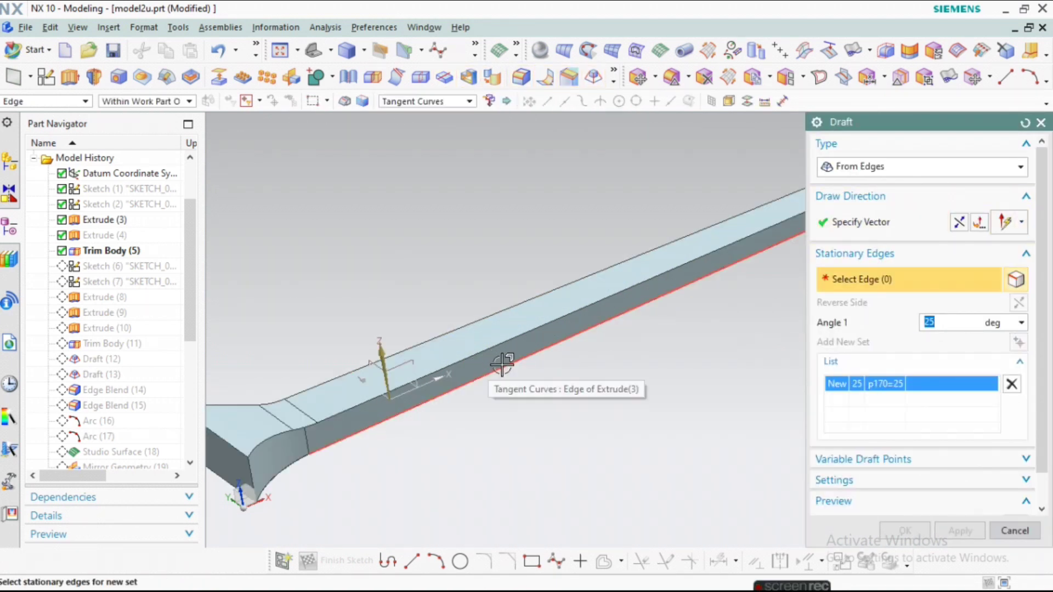
click(501, 365)
click(438, 408)
scroll(417, 277, up, 3)
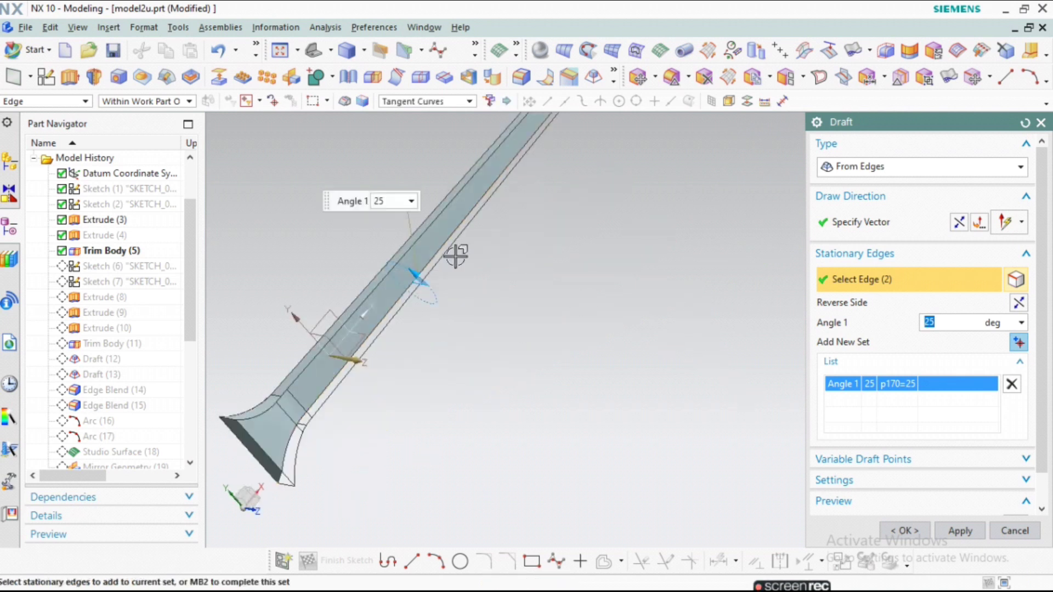
scroll(447, 253, up, 3)
scroll(461, 219, down, 5)
scroll(423, 317, up, 5)
click(423, 317)
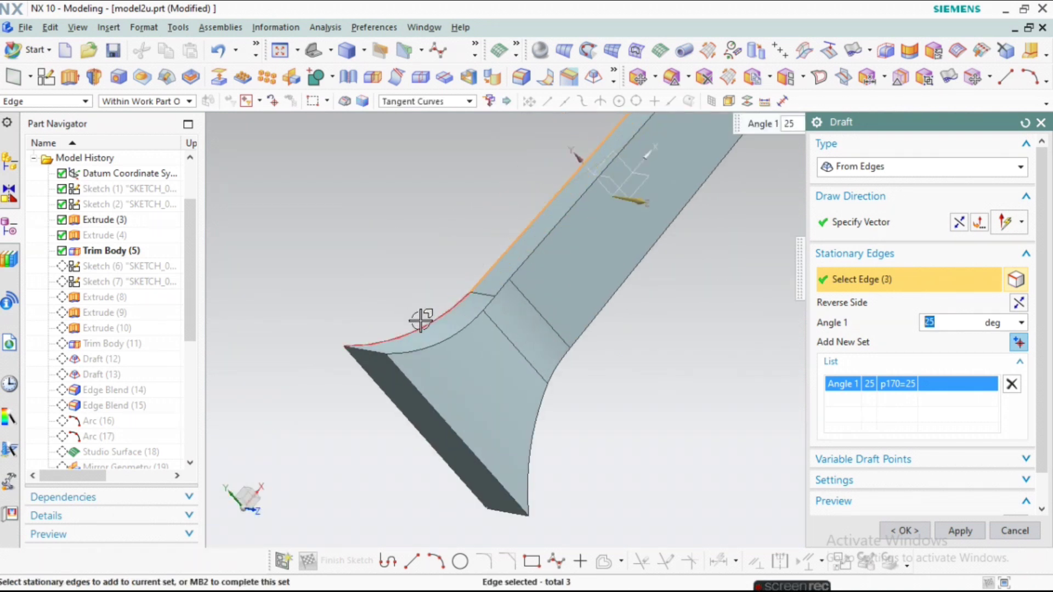
scroll(376, 430, down, 5)
click(376, 430)
key(ctrl+alt+f)
scroll(691, 346, up, 3)
middle_click(656, 364)
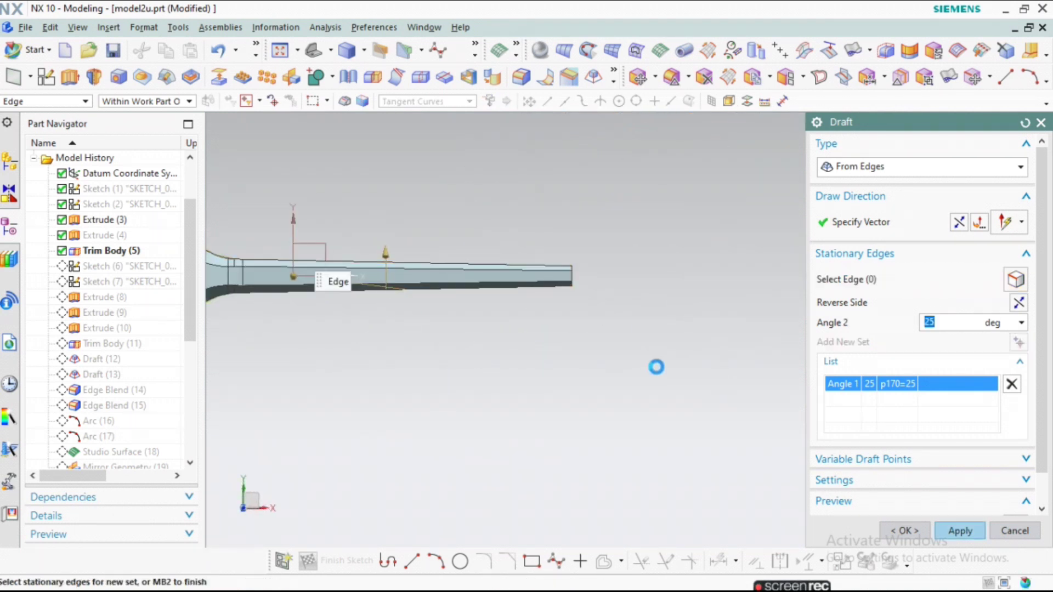
Step: Add a 10° draft set on the handle tip edge, apply both drafts, and view from the front
middle_drag(656, 365, 583, 258)
scroll(545, 302, up, 3)
click(545, 301)
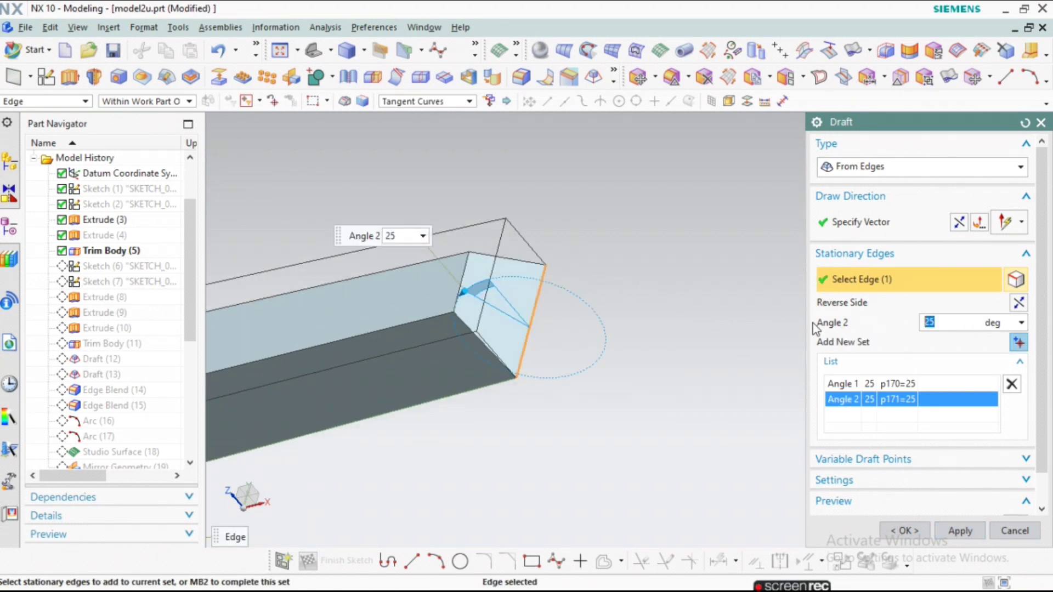
text(10)
key(Return)
click(960, 531)
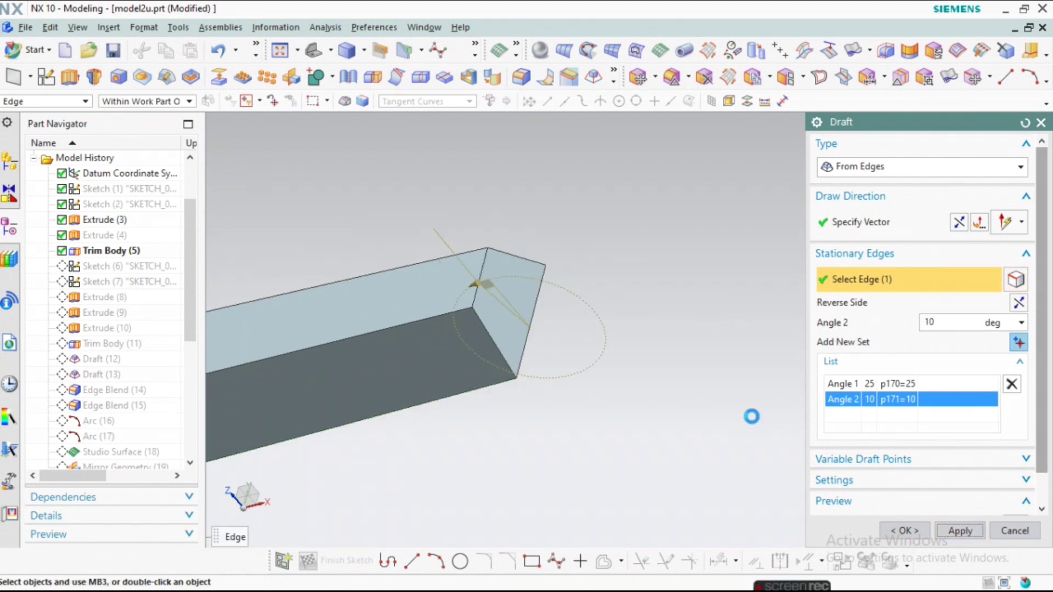
right_click(710, 374)
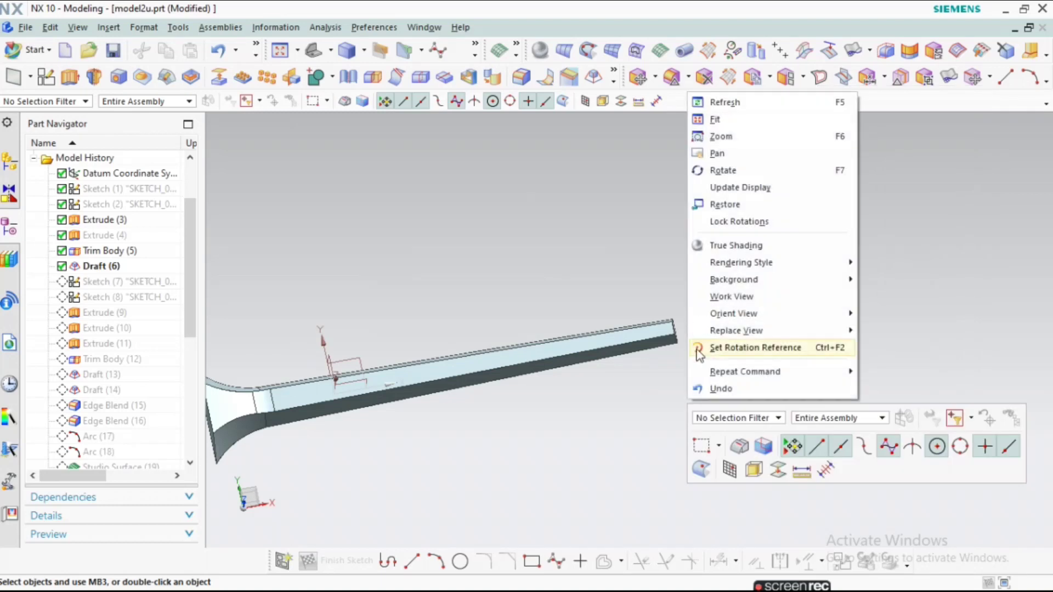
scroll(655, 422, down, 2)
key(ctrl+alt+f)
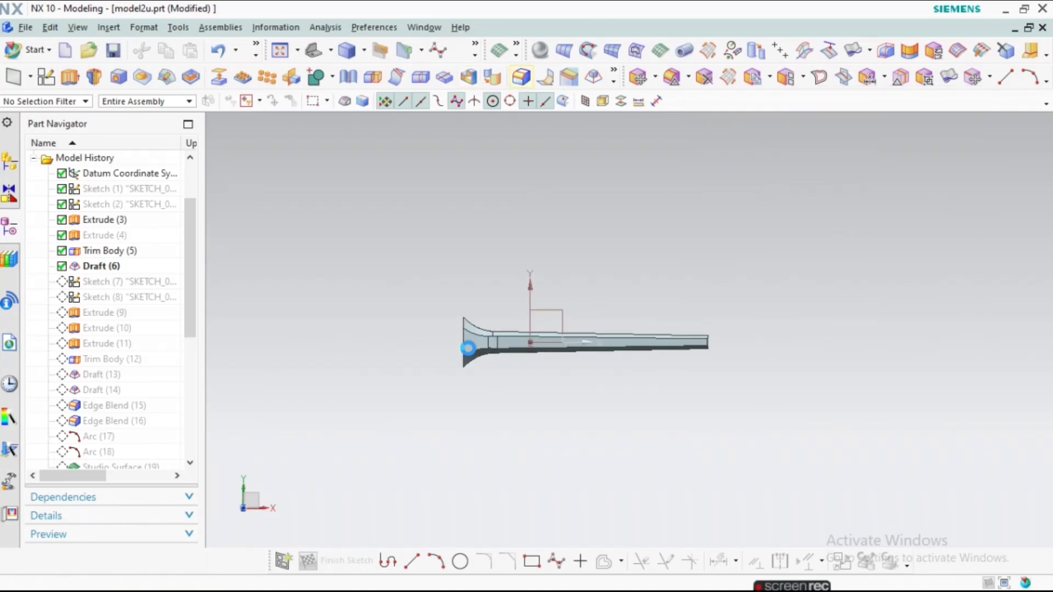
scroll(468, 345, up, 5)
Step: Select the flared end and top edge chains for blending with a 5 mm radius
click(464, 329)
scroll(549, 312, down, 2)
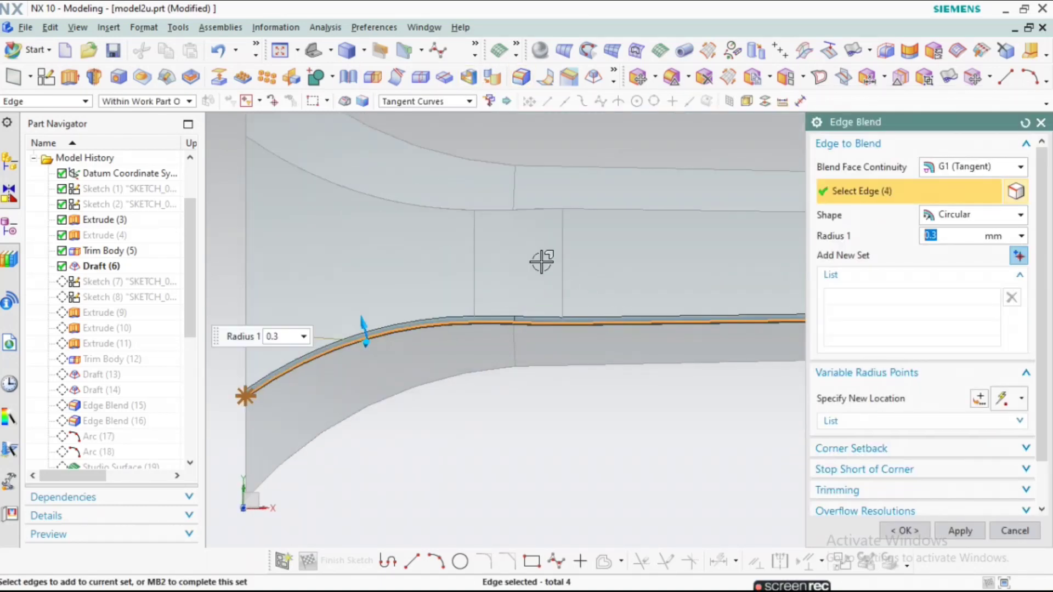
click(462, 203)
scroll(462, 203, down, 4)
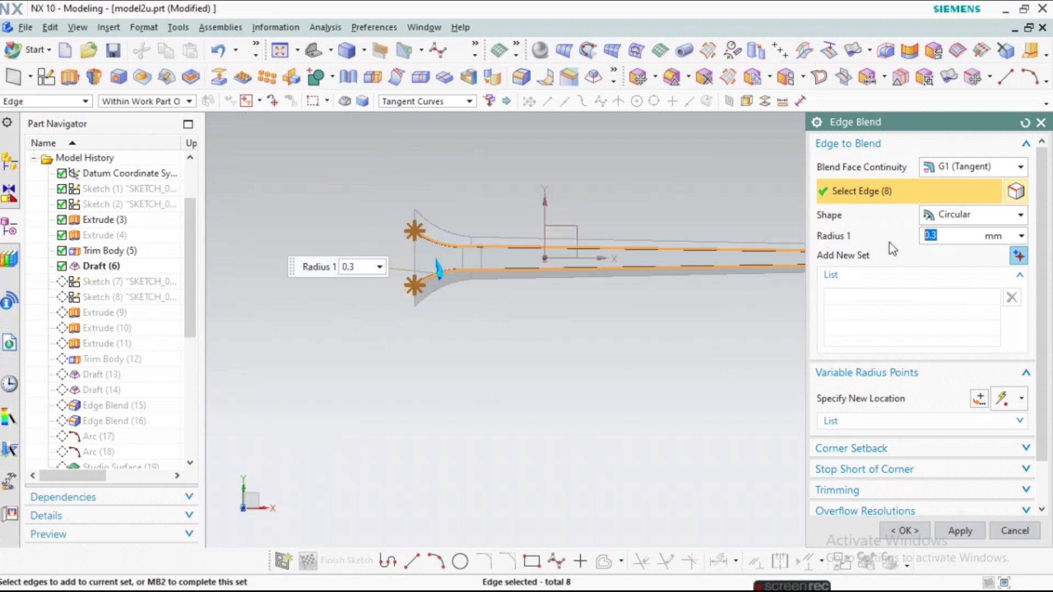
text(1.5)
key(Return)
scroll(718, 296, up, 3)
middle_drag(718, 297, 730, 317)
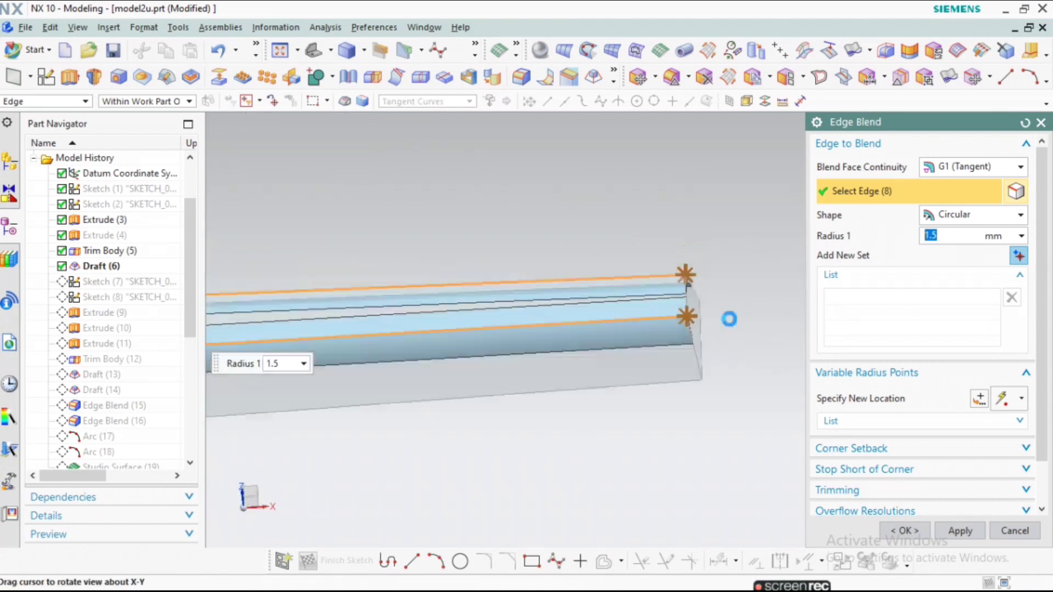
scroll(684, 329, up, 3)
middle_click(916, 441)
Step: Add variable radius points at the edge end, at 50% arc length, and a 2 mm point
click(659, 322)
click(637, 223)
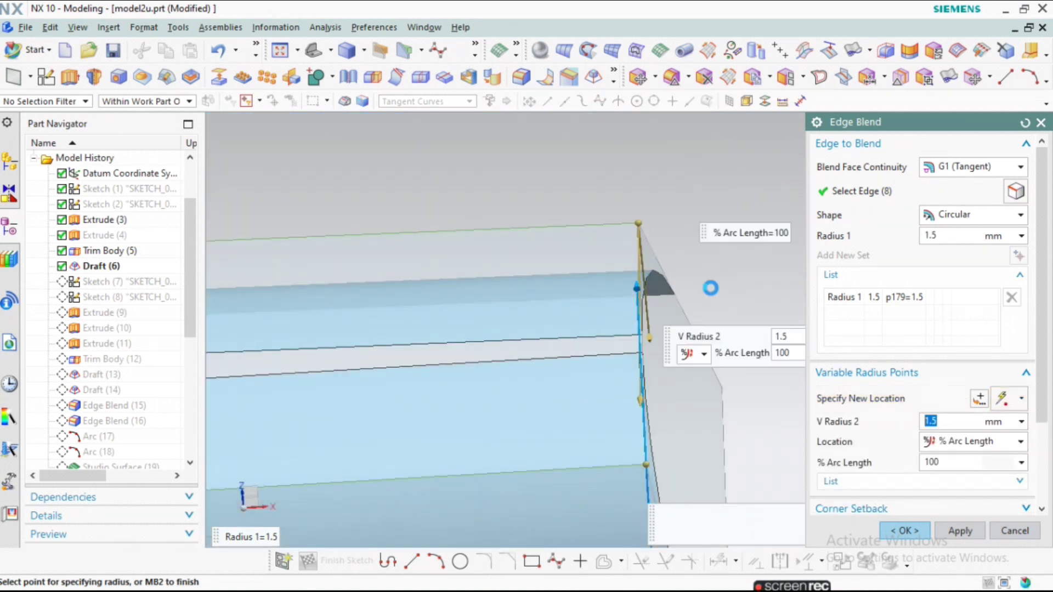
scroll(683, 284, down, 5)
scroll(346, 336, up, 3)
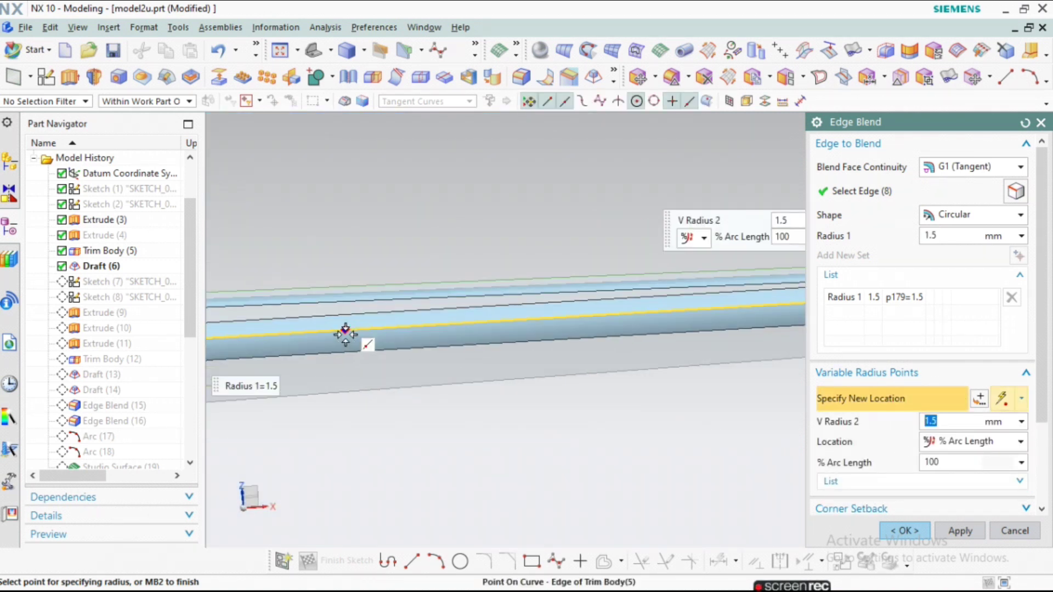
click(346, 336)
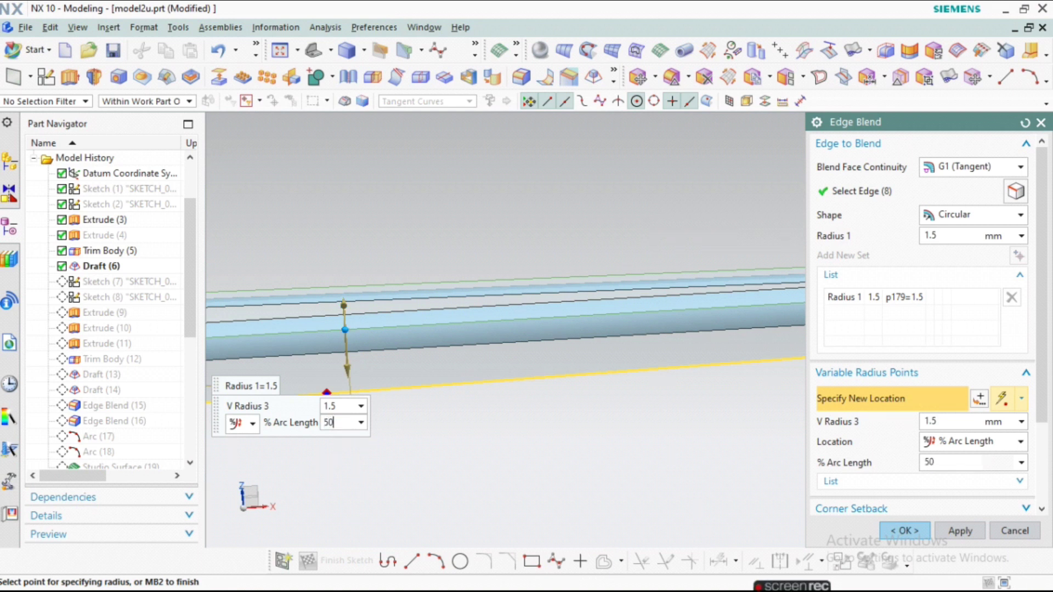
key(Return)
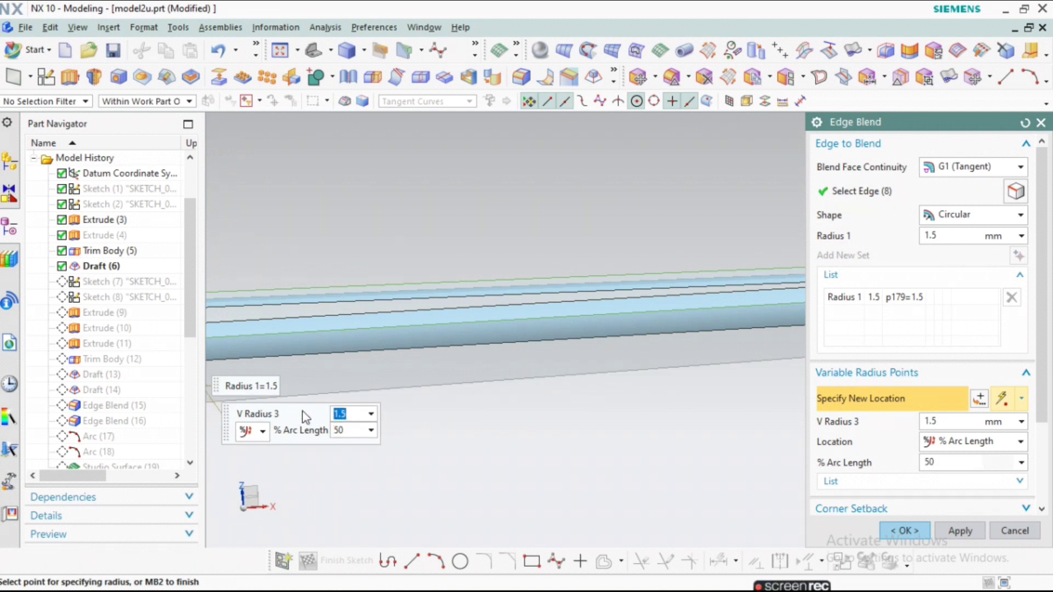
scroll(371, 277, up, 3)
click(373, 281)
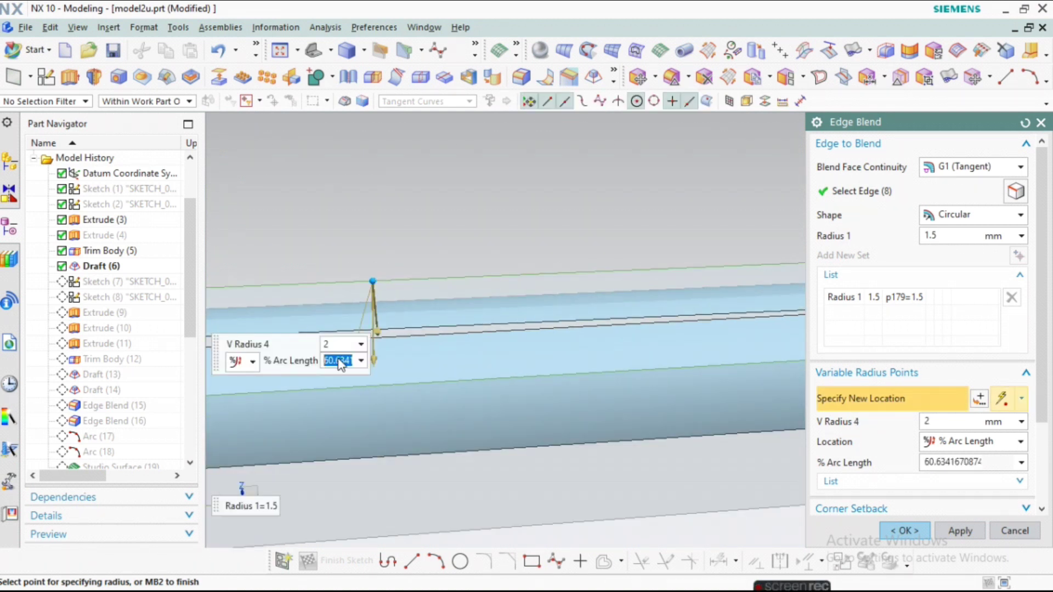
key(Return)
scroll(494, 307, down, 3)
scroll(364, 295, up, 3)
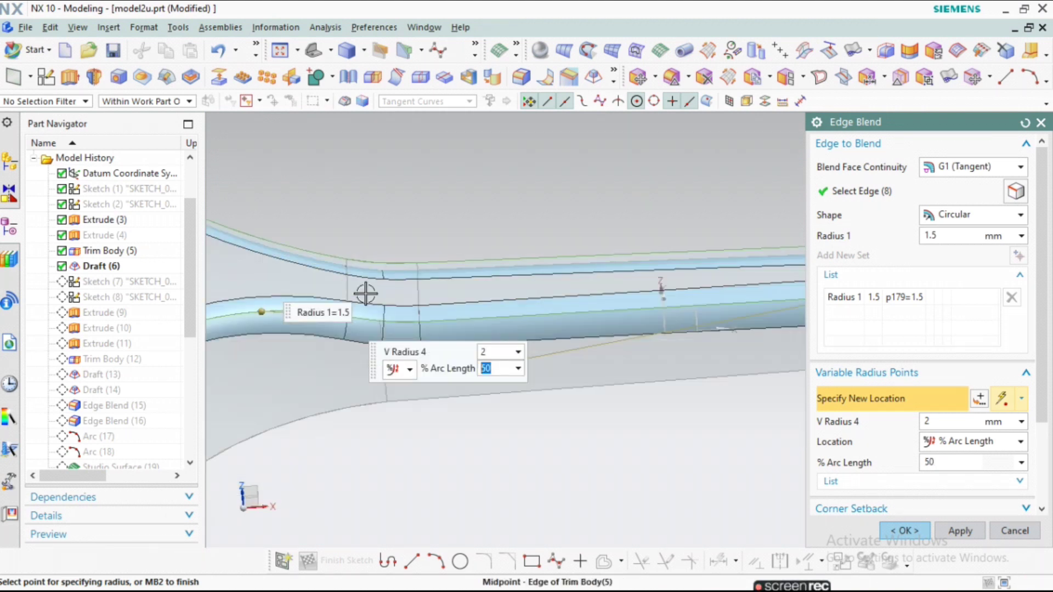
Step: Add radius points at the upper edge intersection and top endpoint, committing 3 mm
click(447, 231)
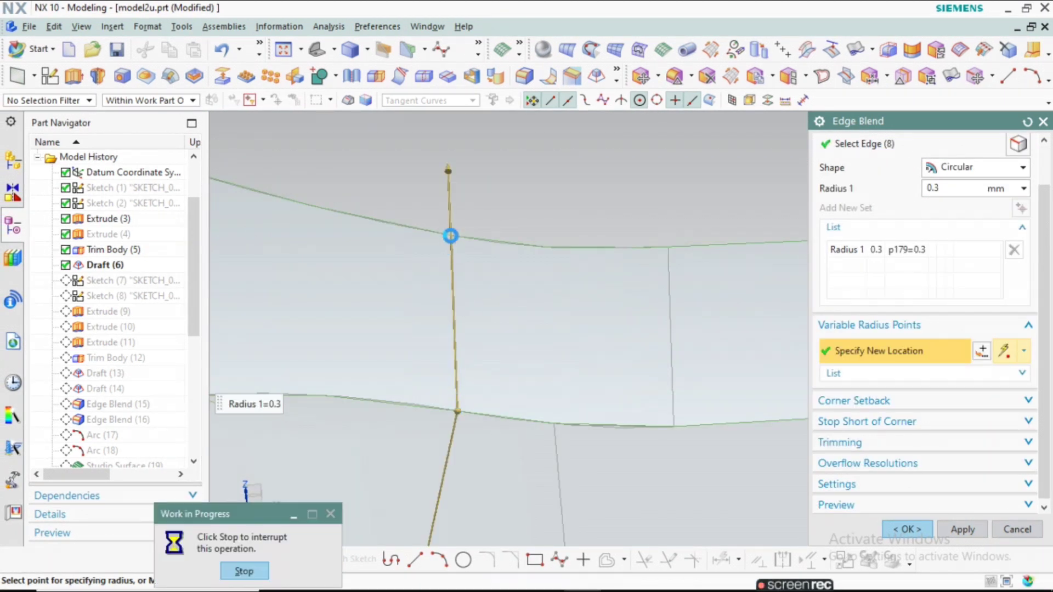
click(452, 236)
scroll(451, 236, up, 2)
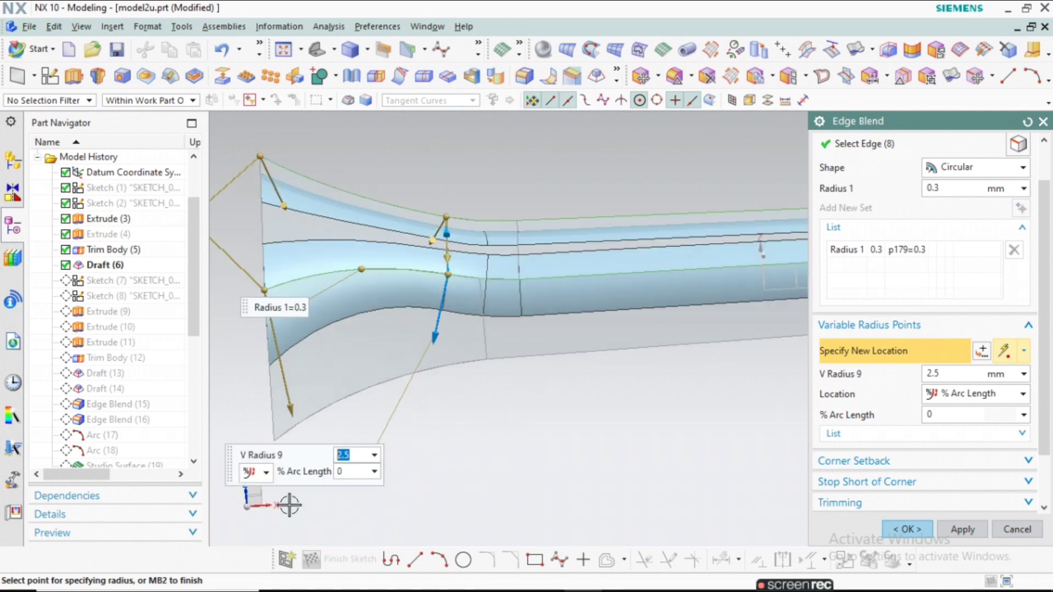
scroll(421, 234, down, 3)
scroll(436, 240, down, 2)
click(468, 180)
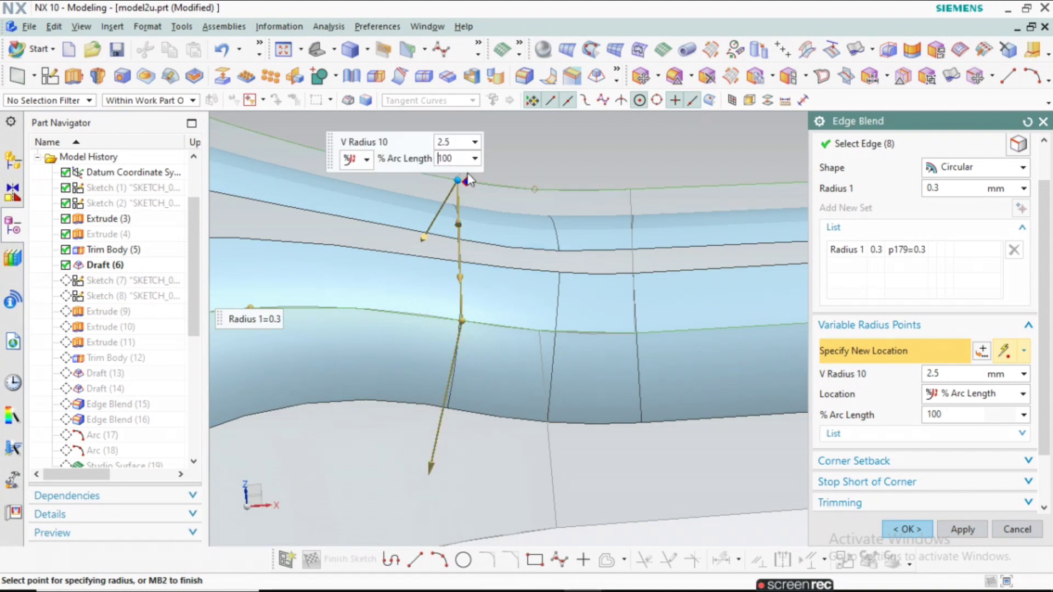
key(Return)
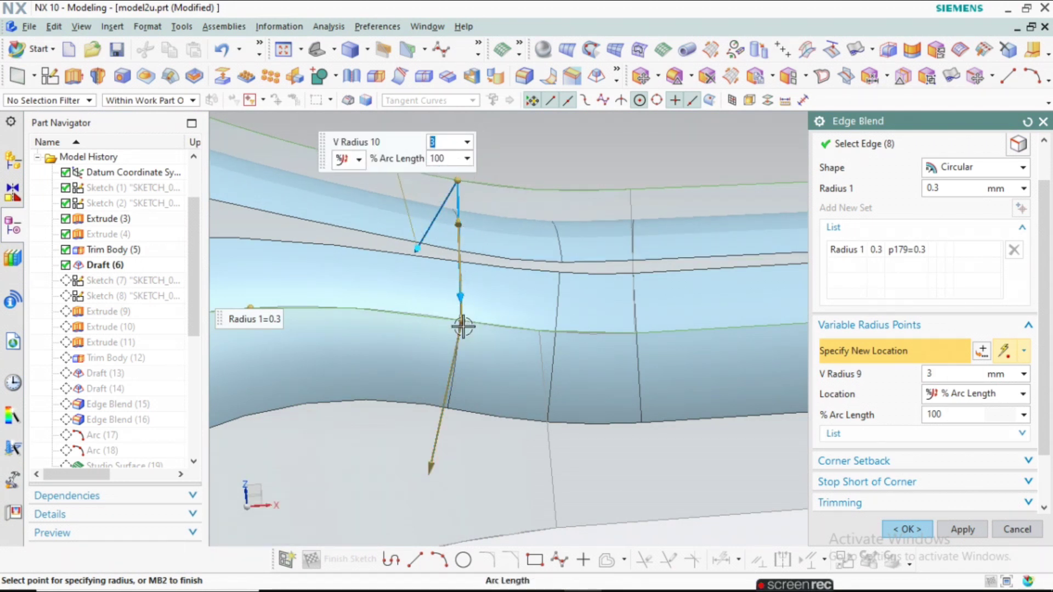
Step: Set the edge start point's radius to 3 mm and adjust the end point's radius
click(431, 469)
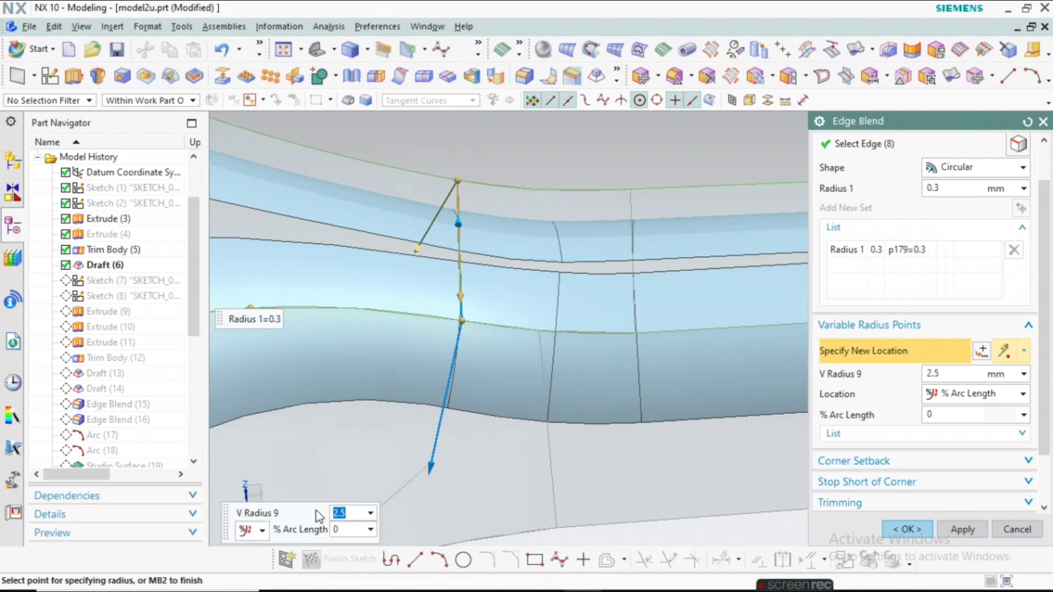
text(3)
key(Return)
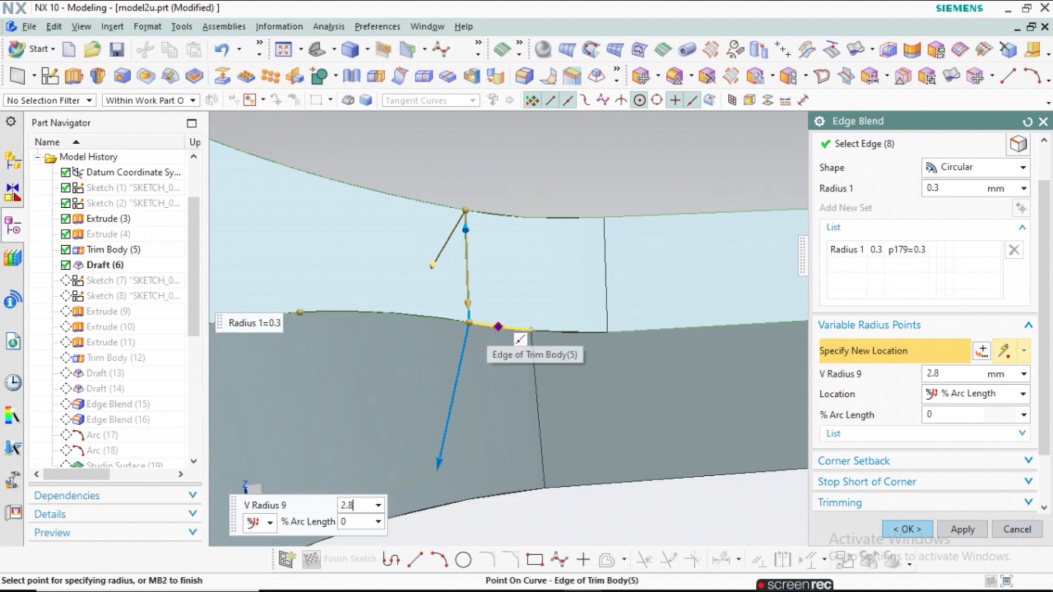
key(Return)
text(8)
key(Return)
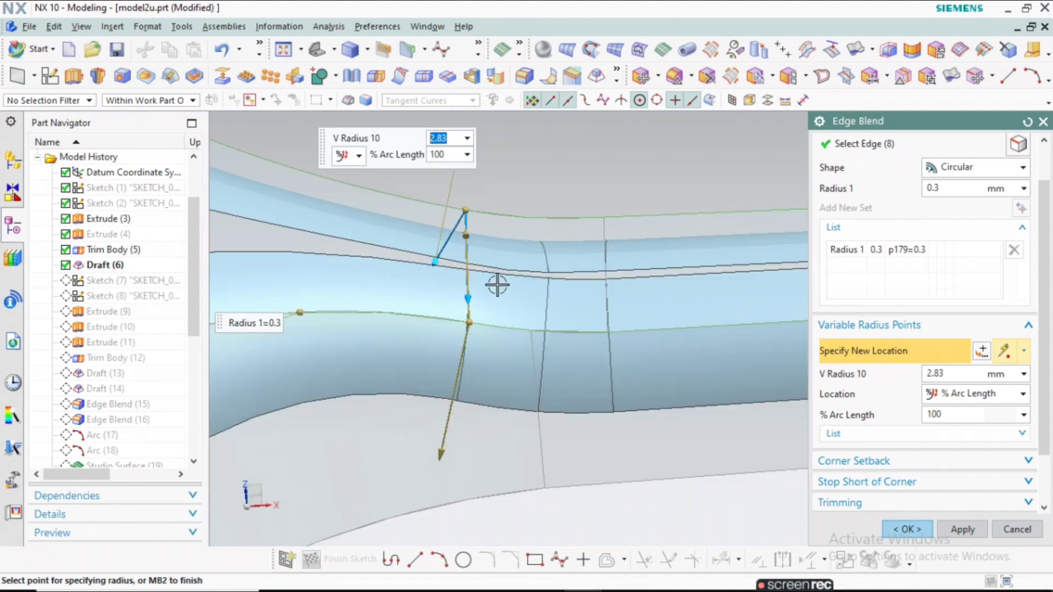
scroll(501, 305, down, 2)
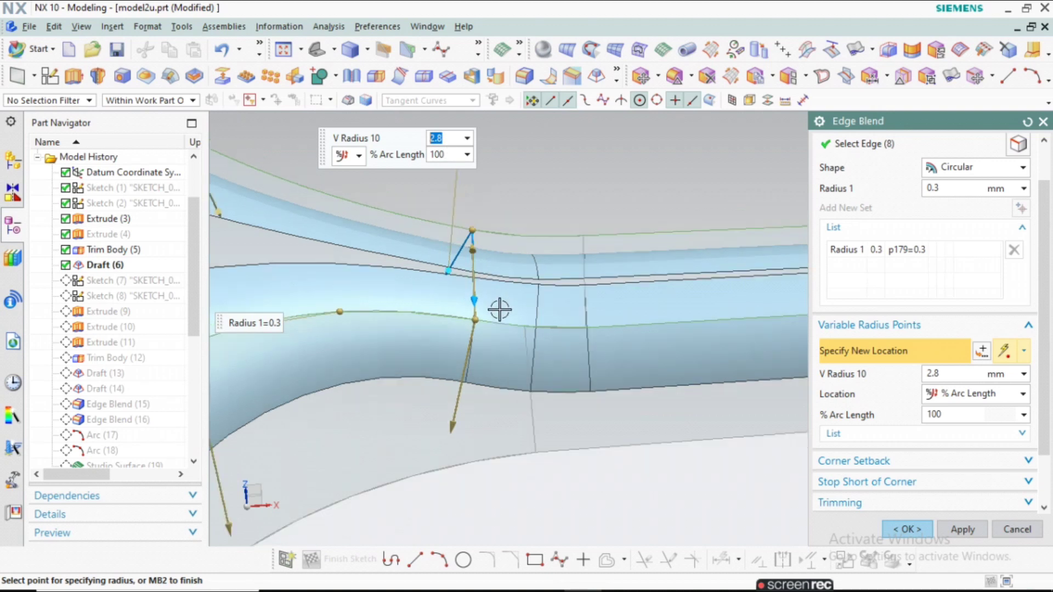
scroll(790, 423, down, 3)
scroll(369, 266, up, 2)
scroll(412, 222, up, 3)
Step: Add a 6 mm radius point at the flared end's top corner and set the bottom corner to 8 mm
click(413, 223)
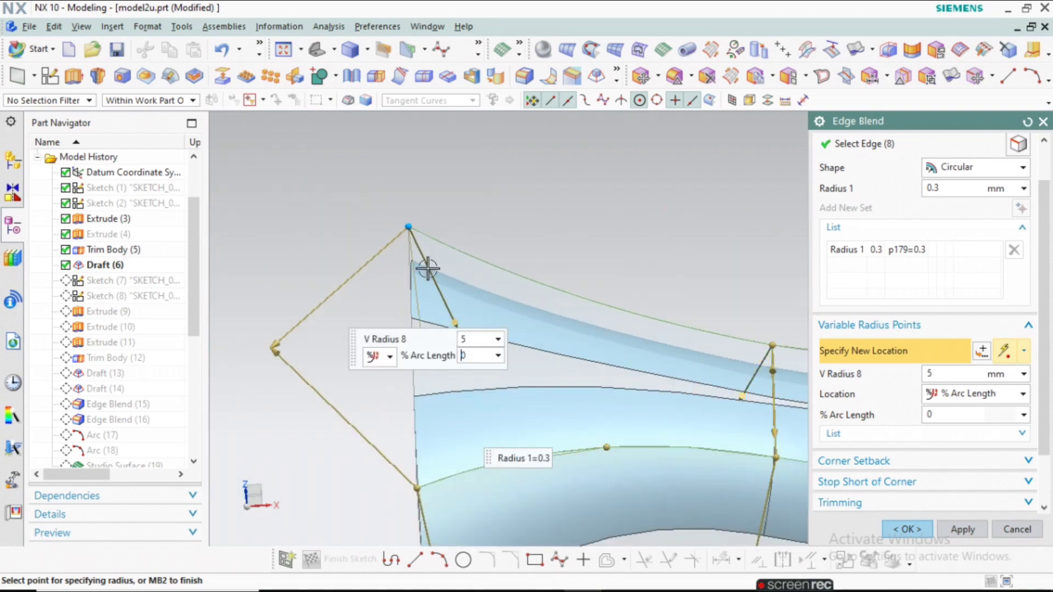
text(6)
key(Return)
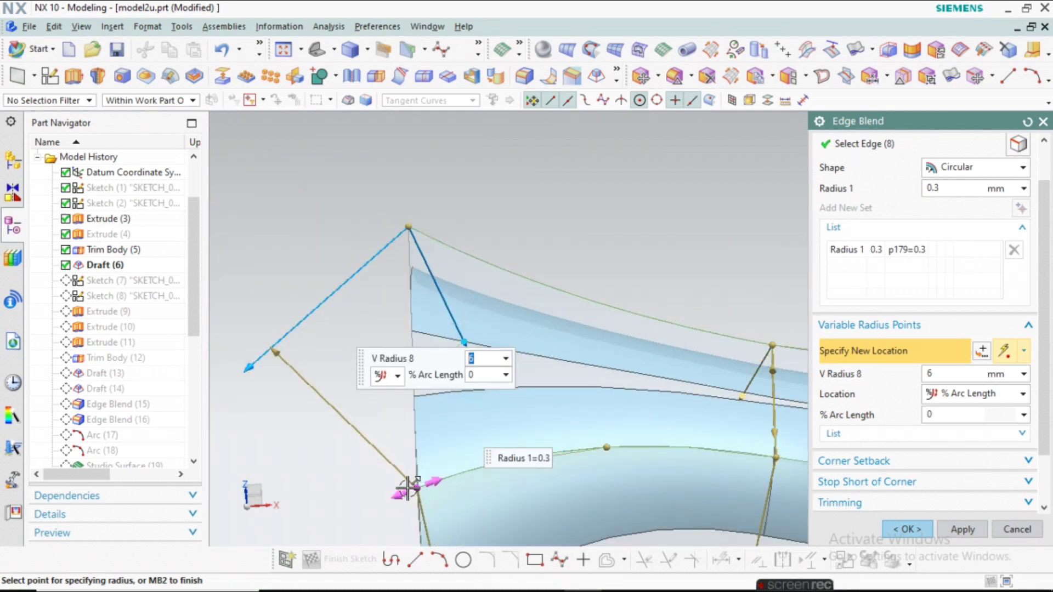
click(408, 487)
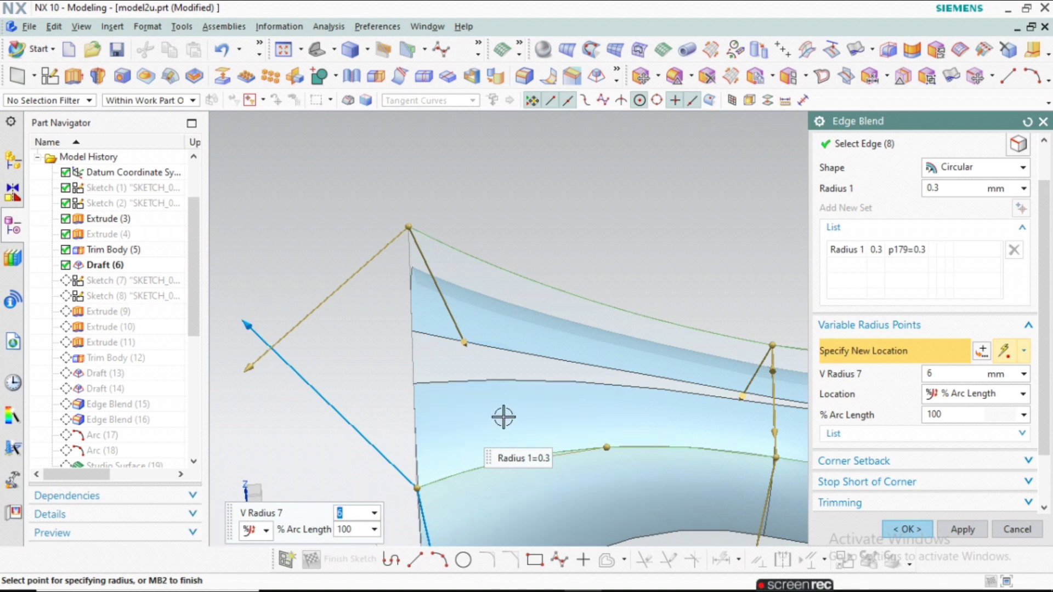
text(8)
key(Return)
Step: Adjust the flared end's corner radii: top corner to 7 mm, bottom corner to 7.5 mm
click(465, 324)
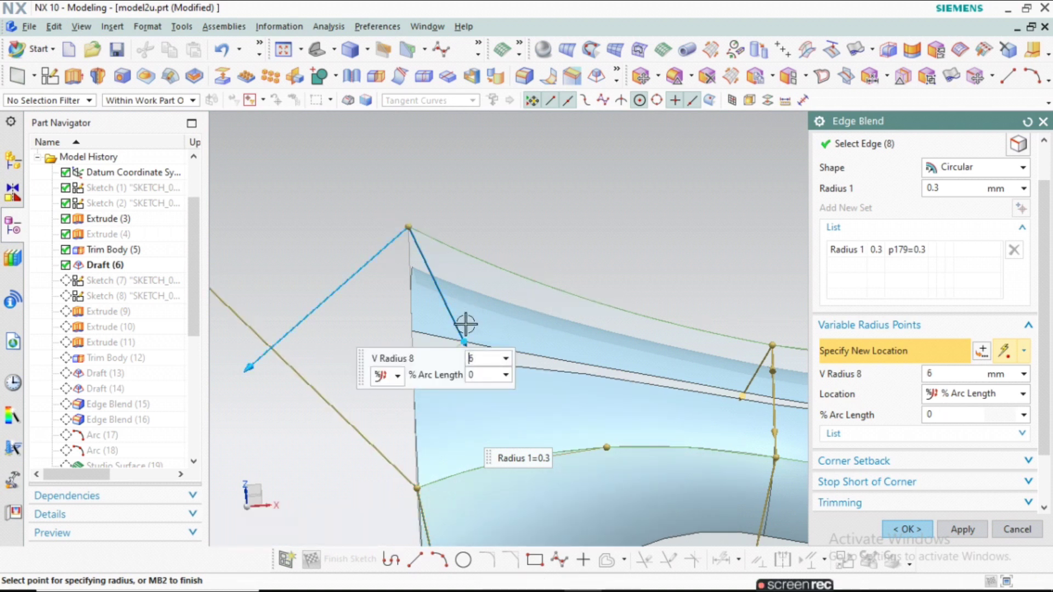
key(Return)
scroll(492, 333, down, 2)
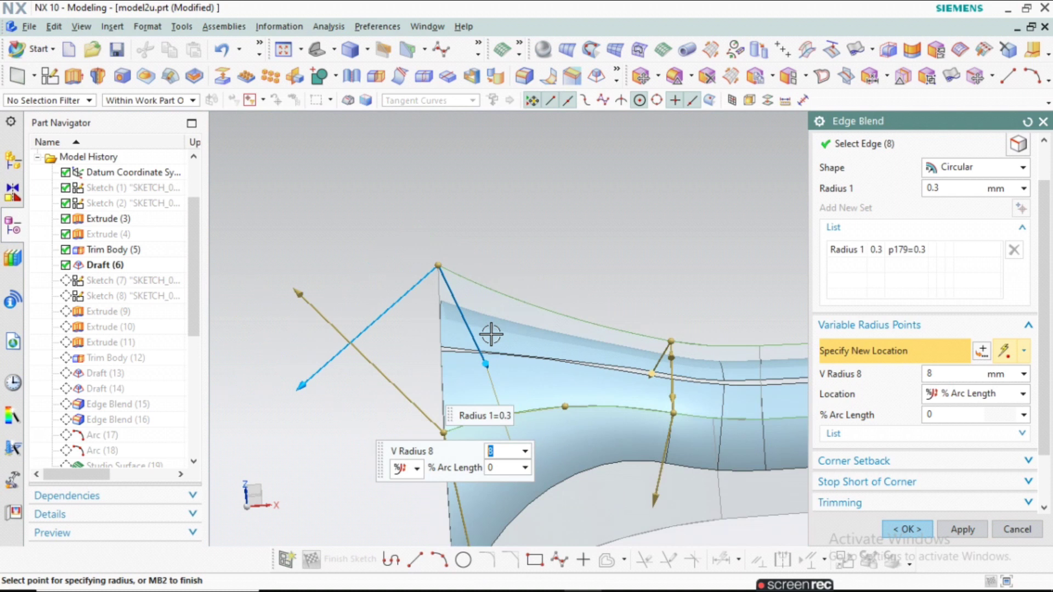
text(7.5)
key(Return)
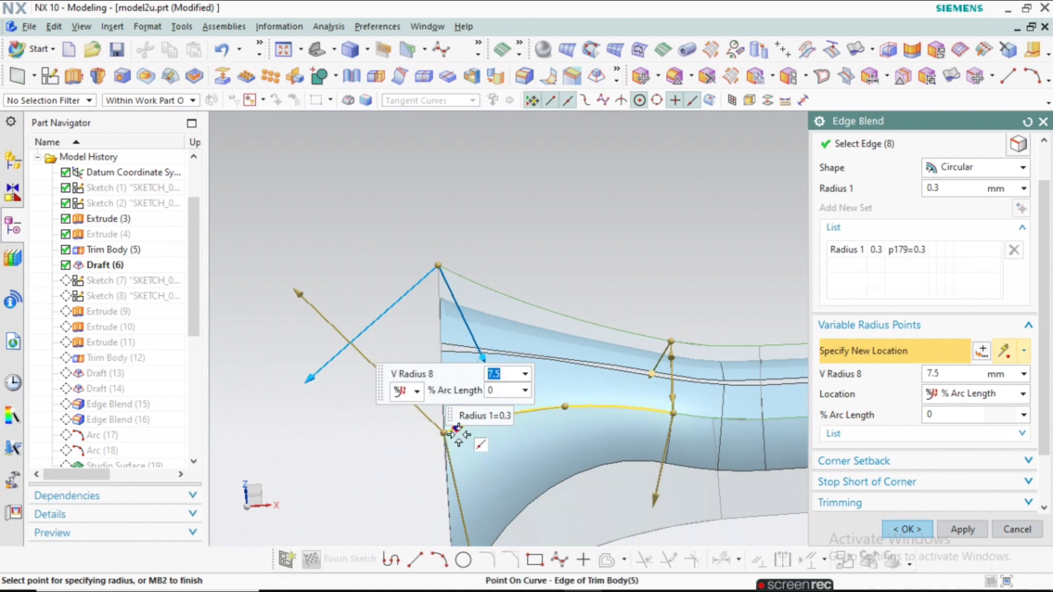
click(473, 427)
text(.5)
key(Return)
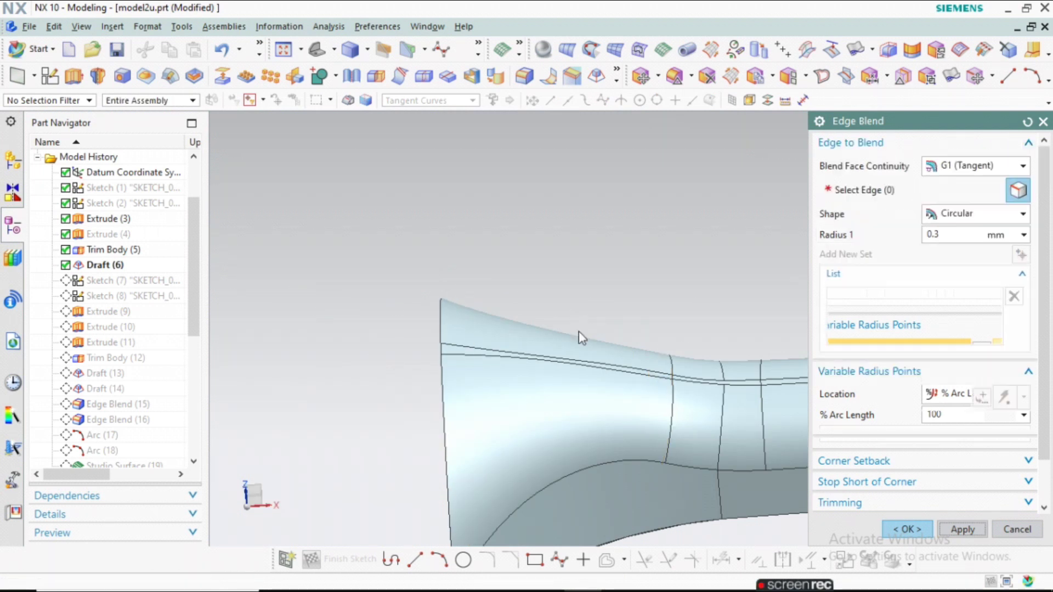
scroll(578, 331, down, 8)
Step: Finish the neck blend and round the handle tip's edges with a 1.5 mm blend
click(1044, 121)
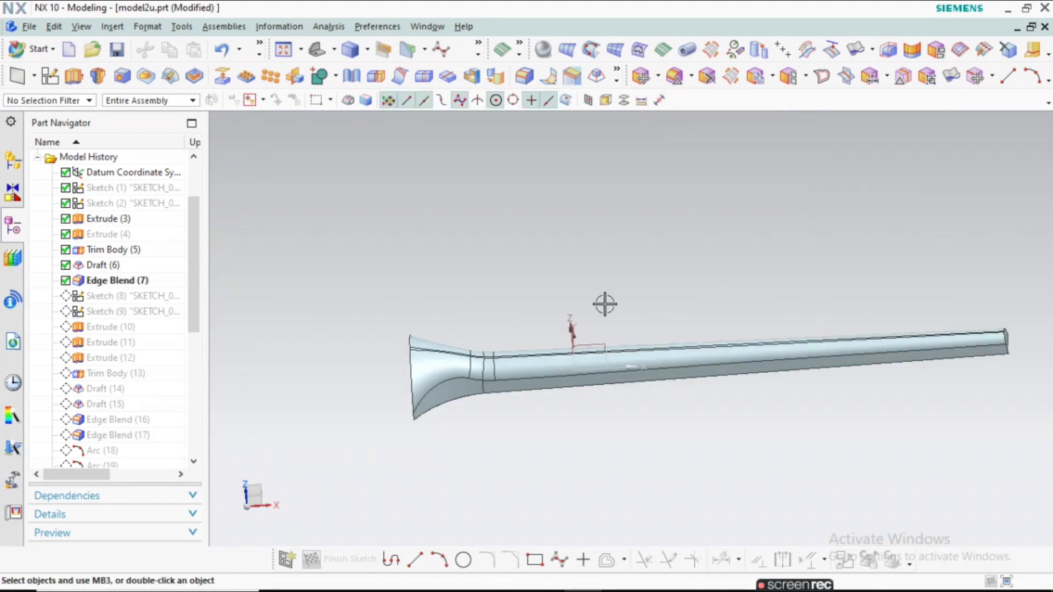
scroll(906, 323, up, 3)
scroll(971, 329, up, 2)
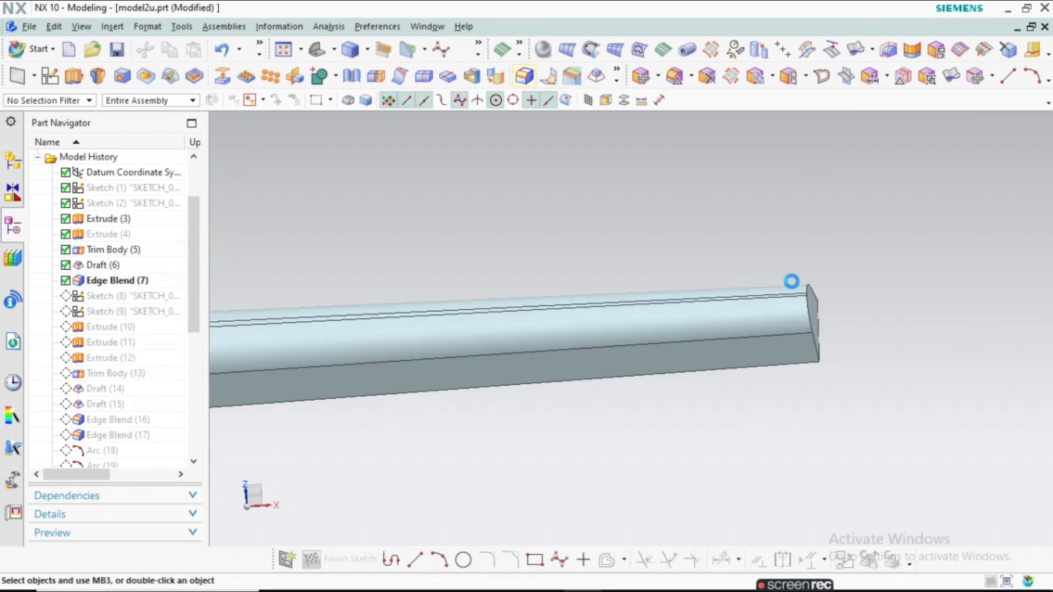
scroll(806, 305, up, 3)
scroll(713, 305, down, 1)
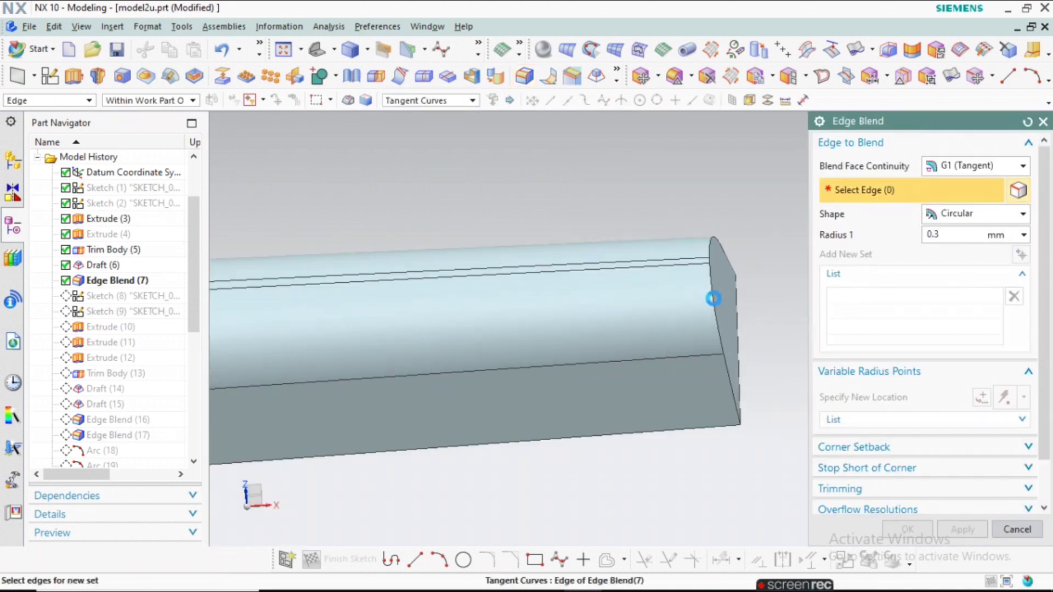
click(713, 298)
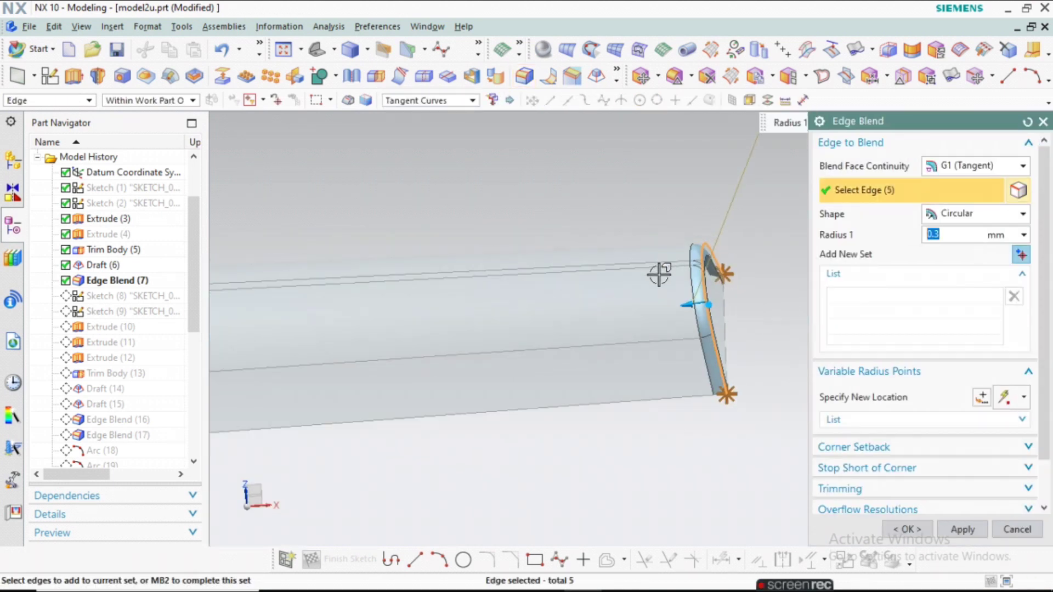
click(952, 528)
middle_click(677, 322)
Step: Show the two bowl outline sketches again and orbit to look down at the neck
scroll(774, 325, down, 5)
mouse_move(773, 324)
middle_down()
mouse_move(681, 329)
mouse_move(682, 482)
middle_up()
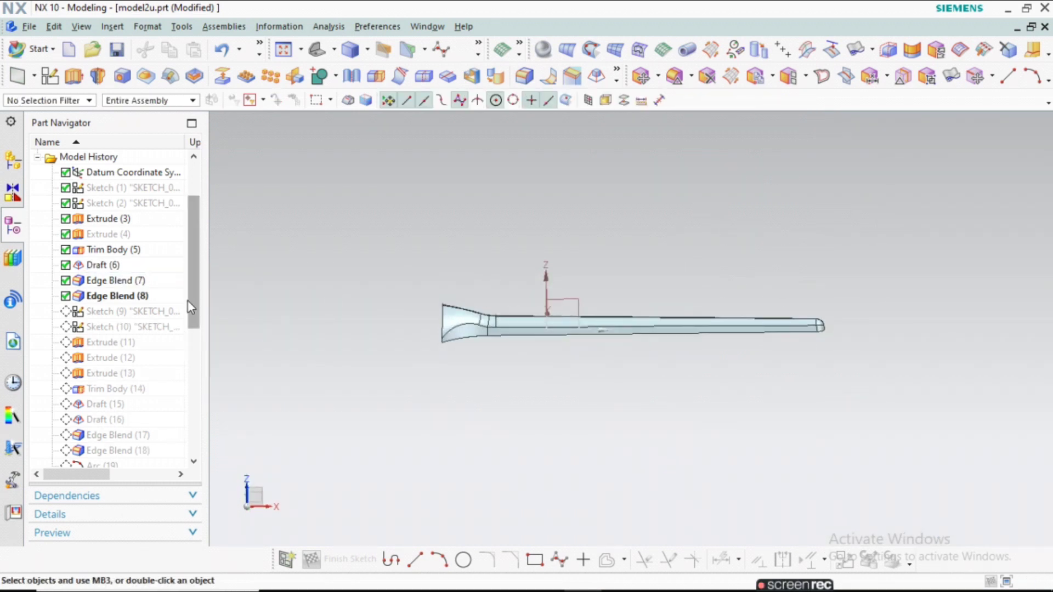
right_click(142, 211)
click(207, 208)
mouse_move(306, 344)
middle_down()
mouse_move(634, 318)
mouse_move(680, 340)
middle_up()
middle_drag(352, 319, 652, 341)
scroll(651, 345, up, 3)
scroll(652, 346, up, 1)
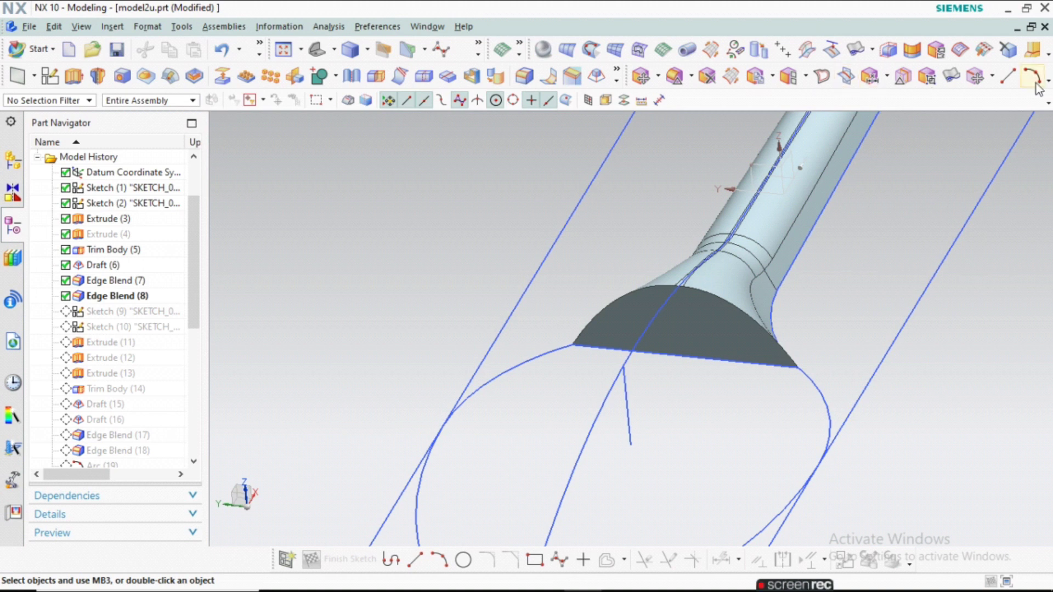
scroll(535, 250, down, 3)
scroll(635, 435, up, 2)
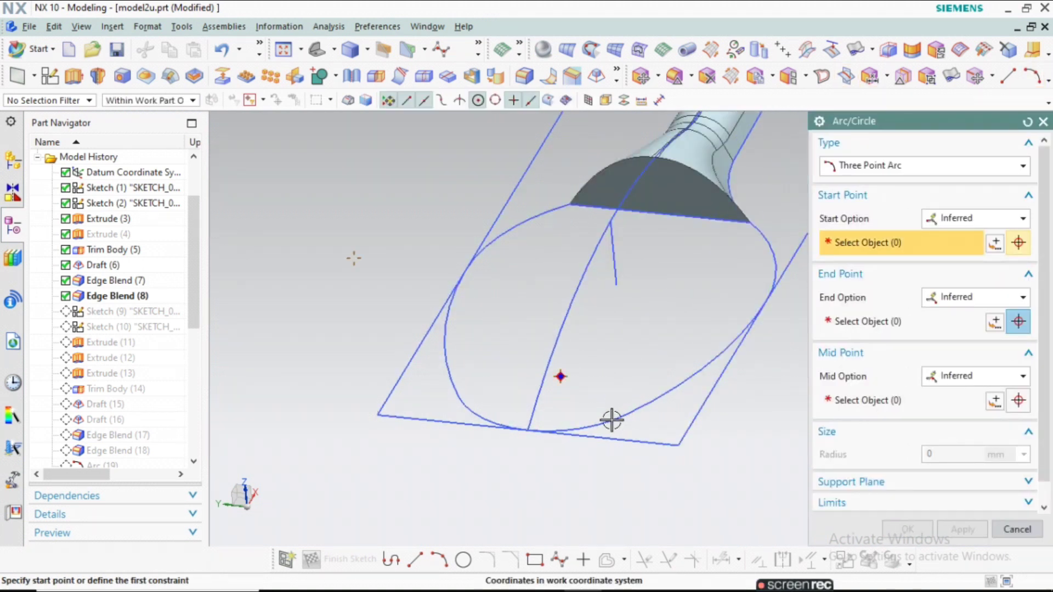
Step: Create Arc (9) through start, end and middle points on the bowl outline curves
click(625, 415)
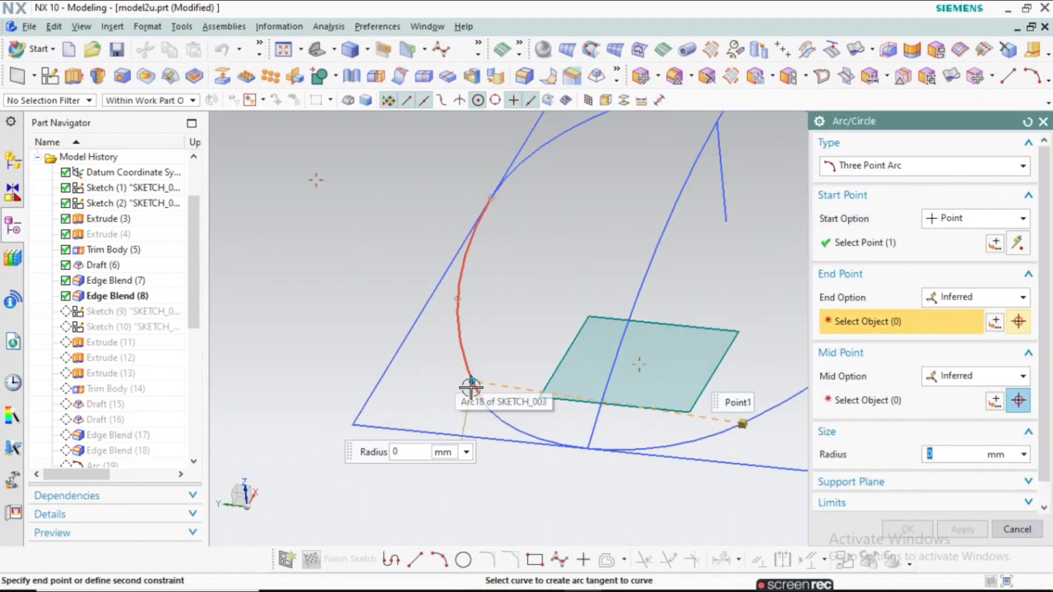
click(477, 396)
scroll(477, 397, down, 3)
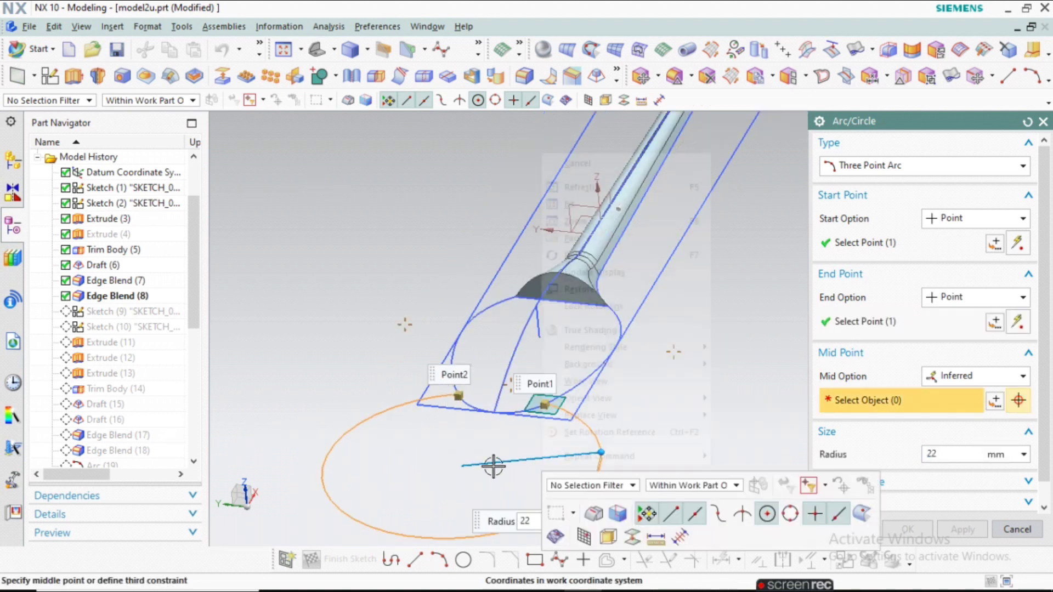
scroll(457, 447, up, 2)
scroll(454, 431, up, 3)
scroll(446, 417, up, 3)
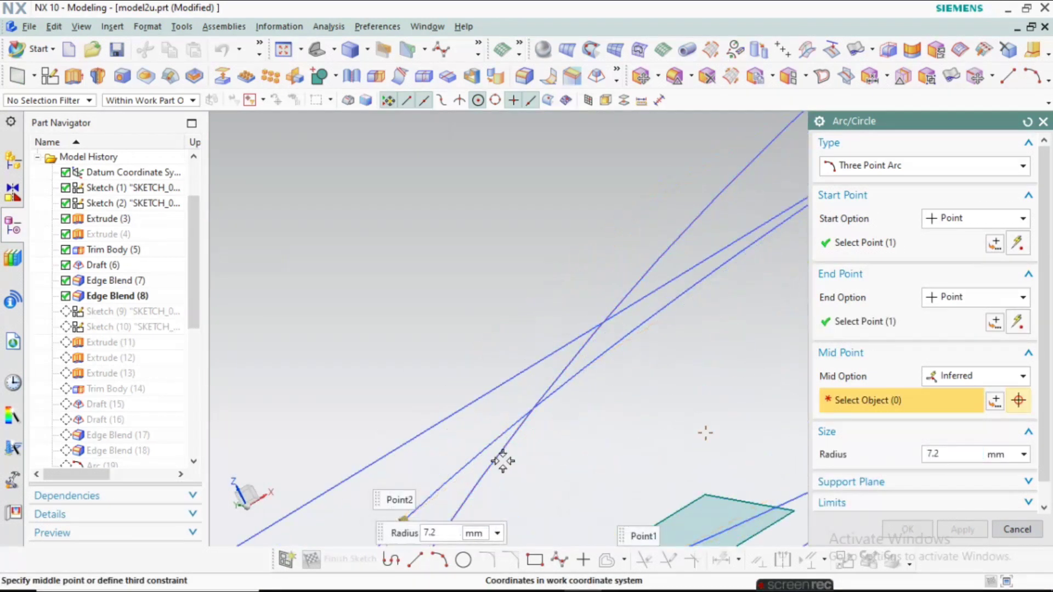
click(495, 461)
scroll(499, 456, down, 3)
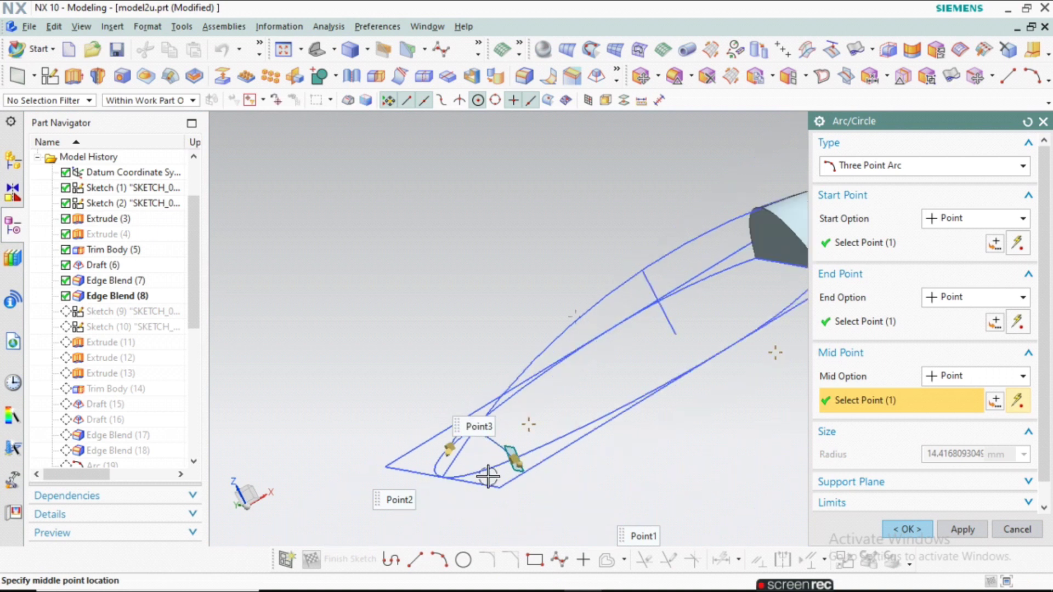
scroll(515, 472, down, 2)
scroll(414, 278, up, 3)
scroll(471, 287, up, 3)
scroll(502, 266, up, 3)
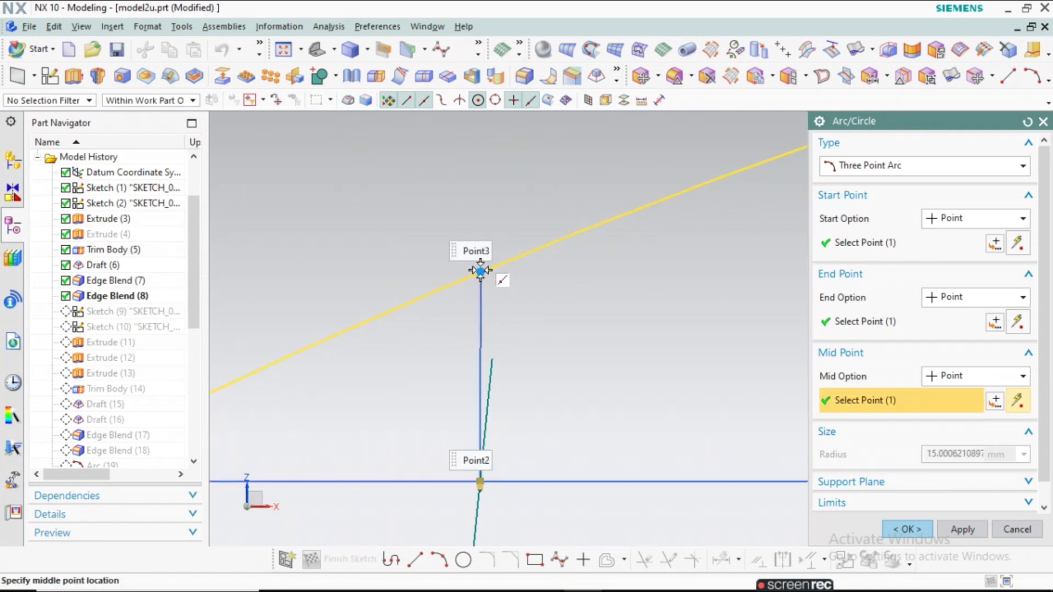
click(962, 529)
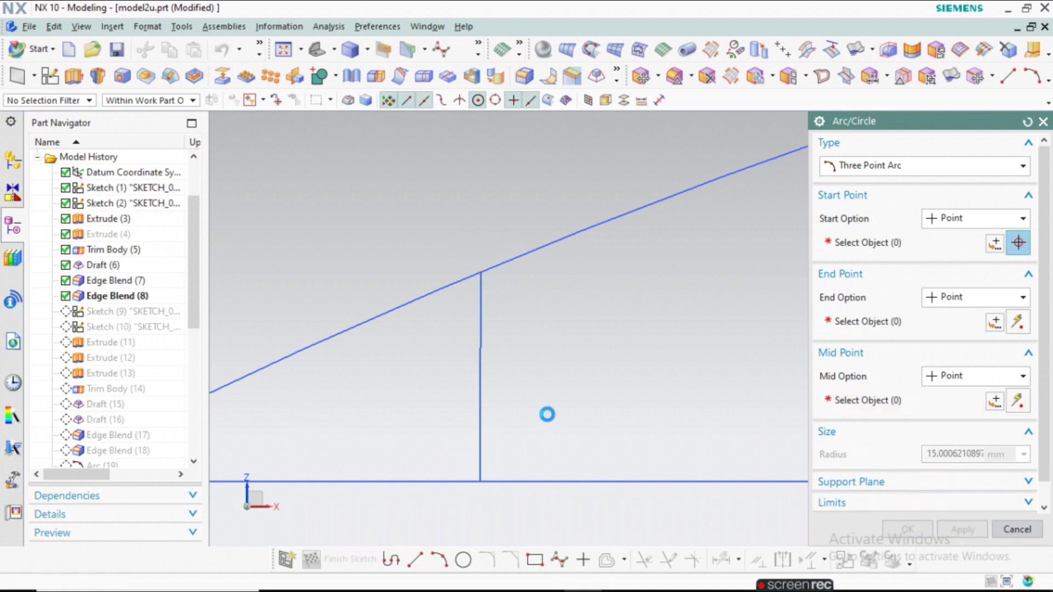
mouse_move(447, 339)
middle_down()
mouse_move(529, 378)
mouse_move(393, 336)
mouse_move(670, 359)
middle_up()
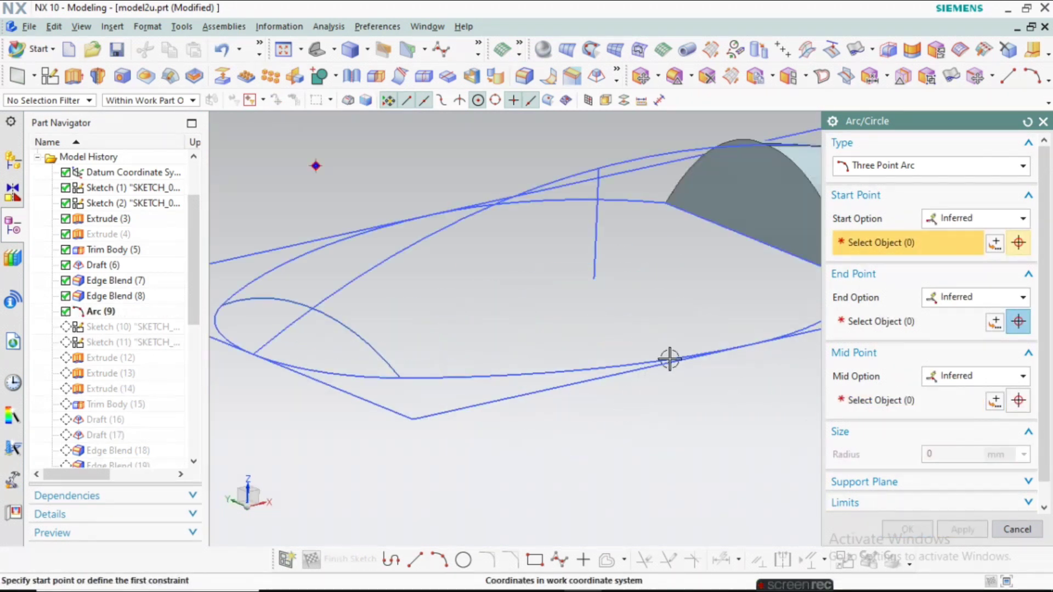
Step: Pick the arc's start and end points on the outline, with Line30's end point as mid point
click(754, 344)
scroll(541, 324, down, 3)
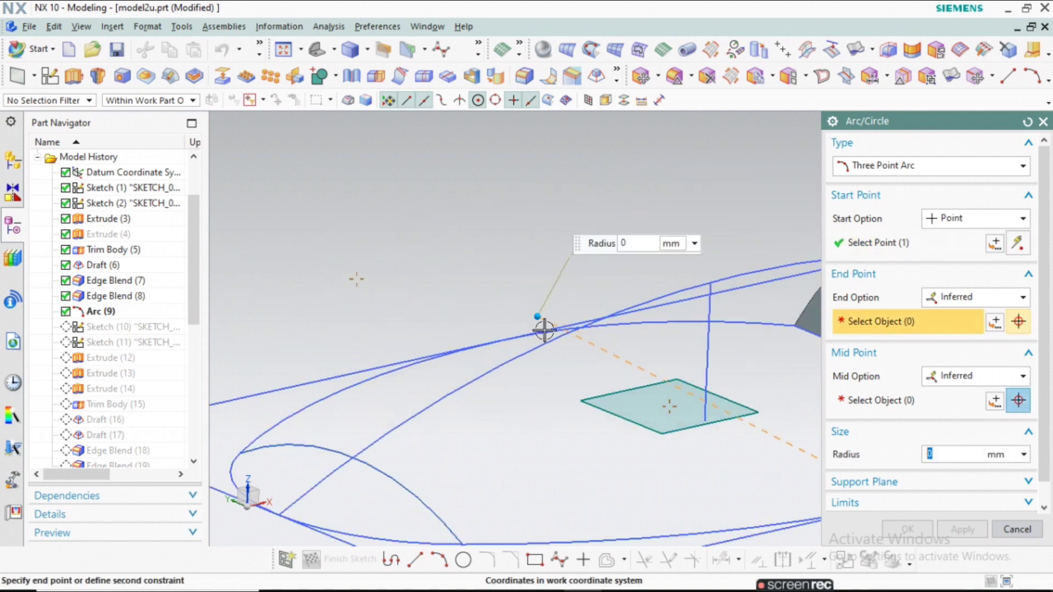
scroll(453, 348, down, 2)
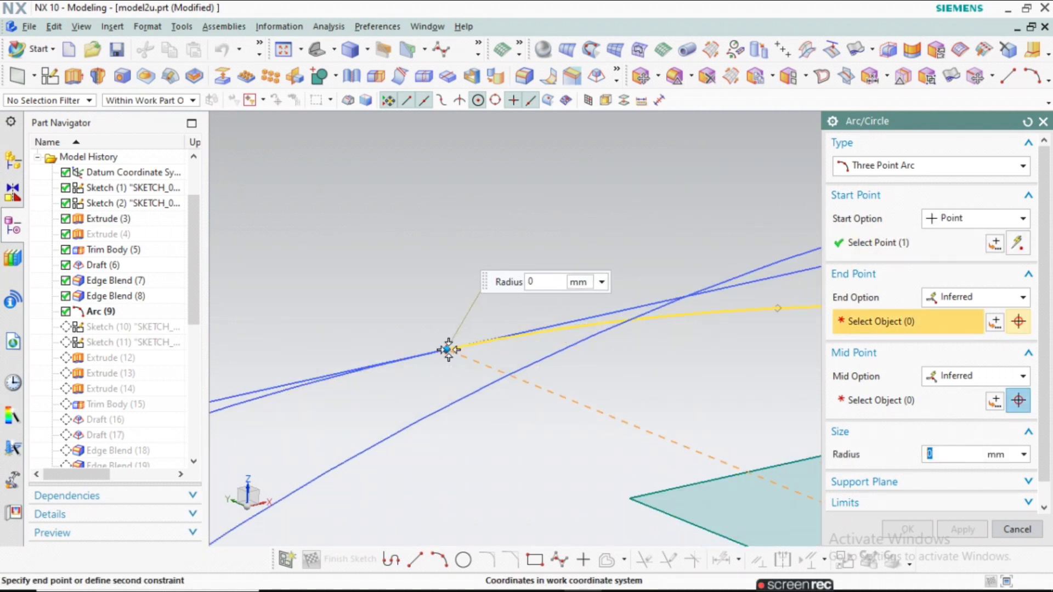
click(449, 349)
scroll(583, 313, down, 2)
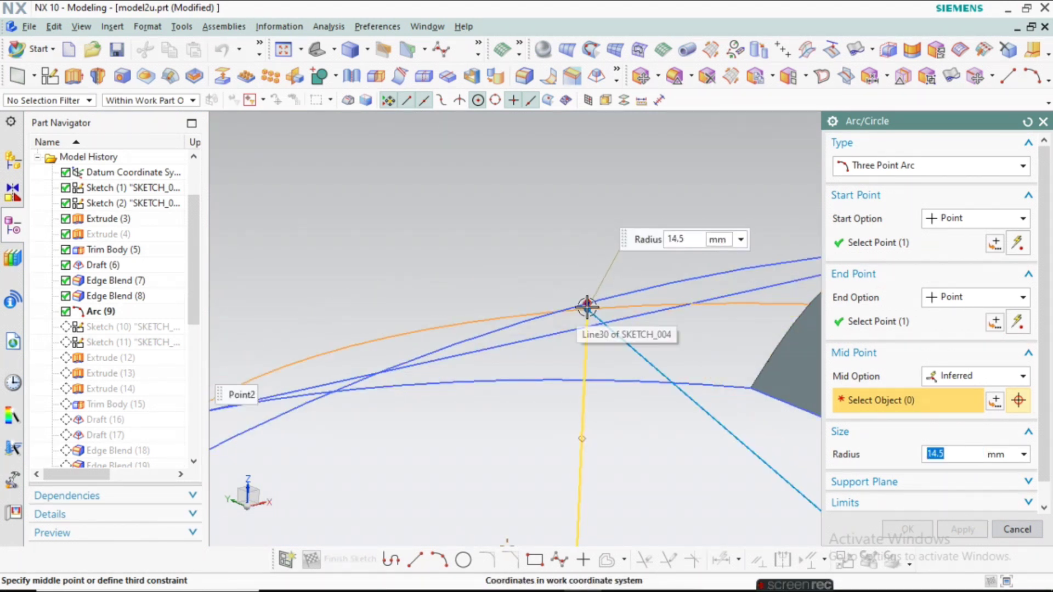
scroll(586, 303, down, 3)
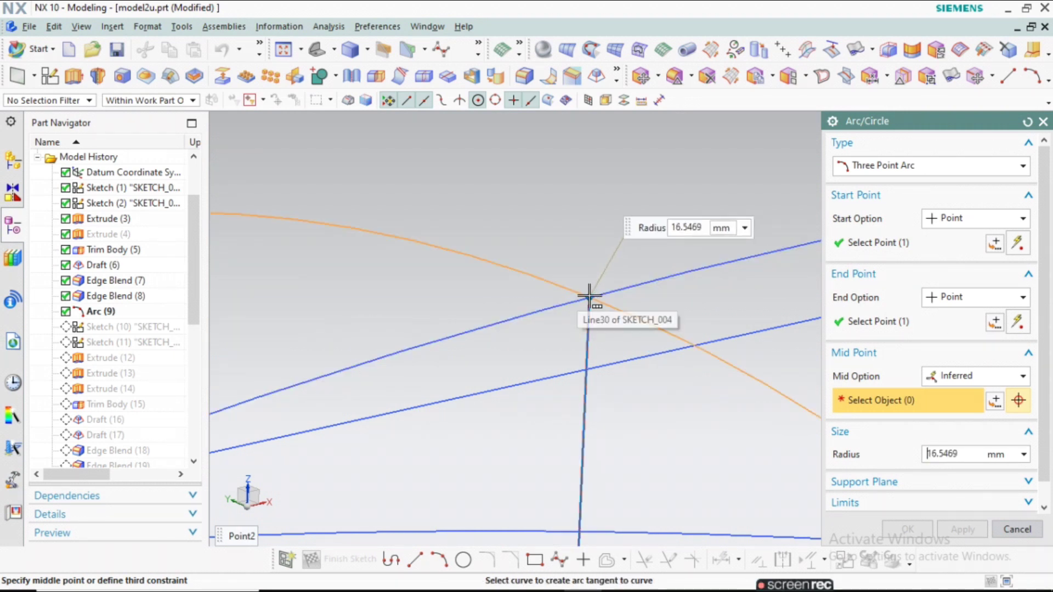
click(589, 297)
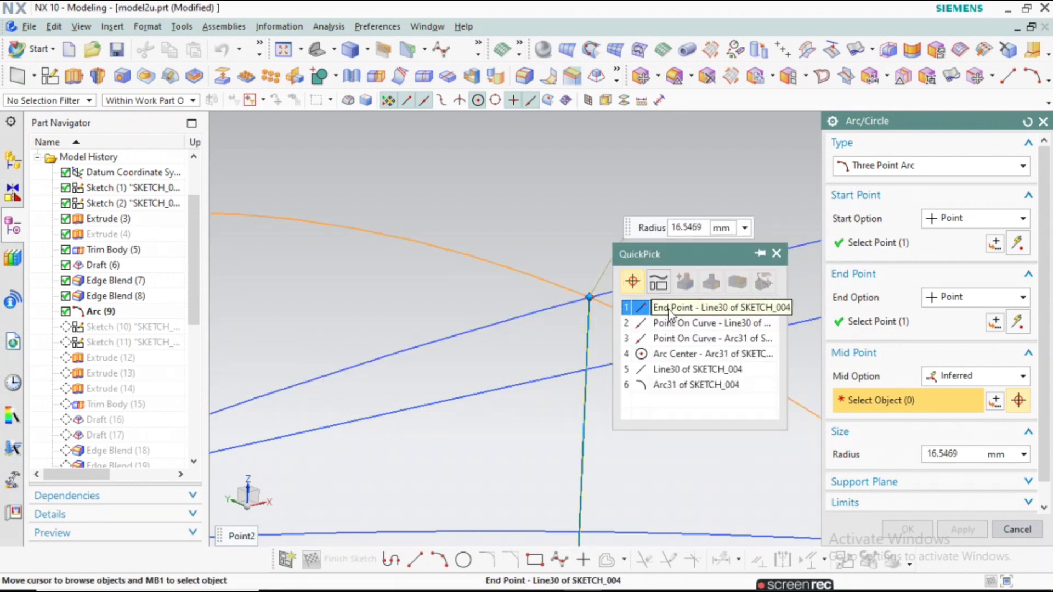
click(669, 308)
scroll(581, 305, up, 3)
scroll(642, 384, up, 3)
Step: Create Arc (10), finish the arc tool, and turn the view to face the bowl
click(964, 530)
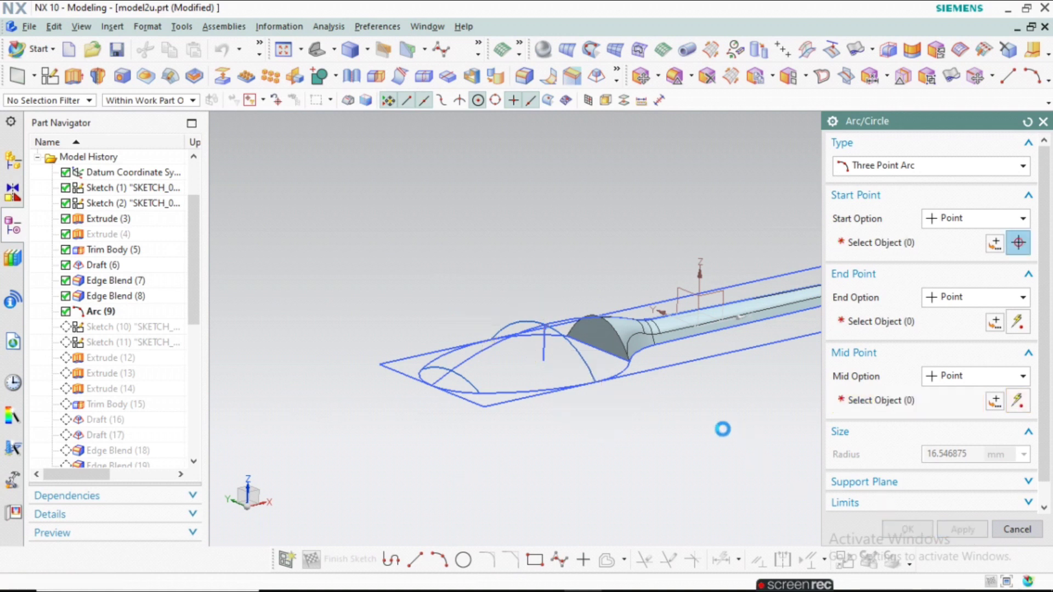
key(Escape)
scroll(686, 439, up, 3)
scroll(641, 450, down, 3)
scroll(624, 410, down, 2)
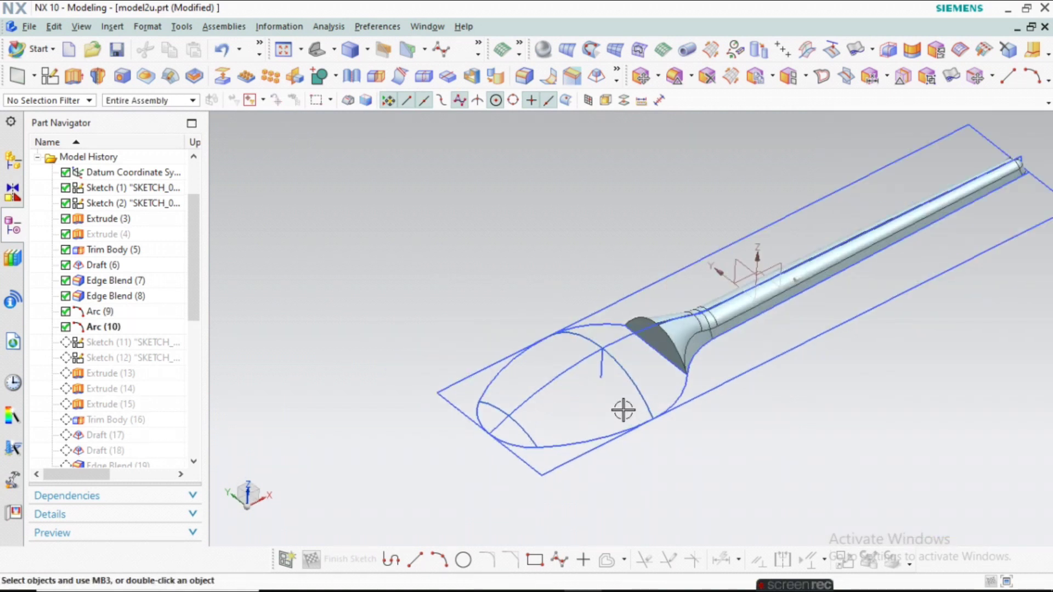
click(611, 51)
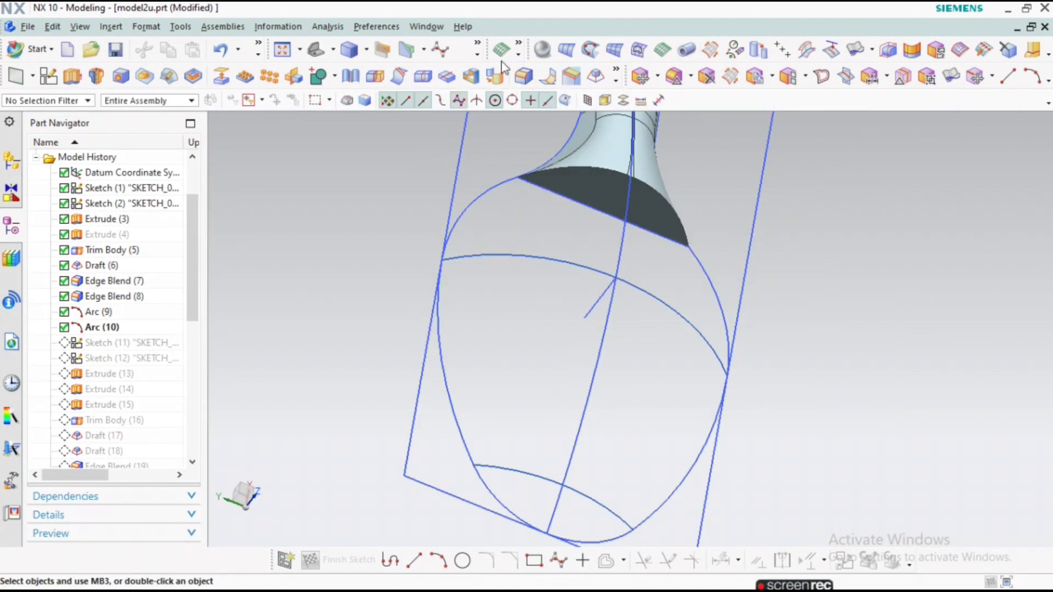
Step: Select the side and lower arcs as first section and the neck face edge as second
scroll(501, 195, down, 3)
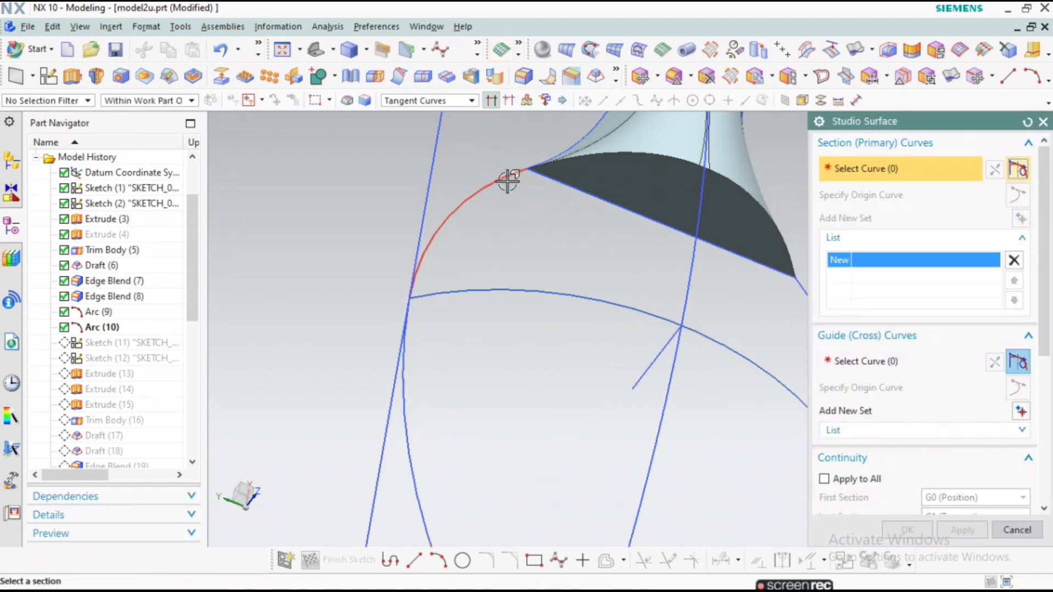
click(504, 181)
click(410, 396)
scroll(439, 384, up, 3)
middle_click(463, 372)
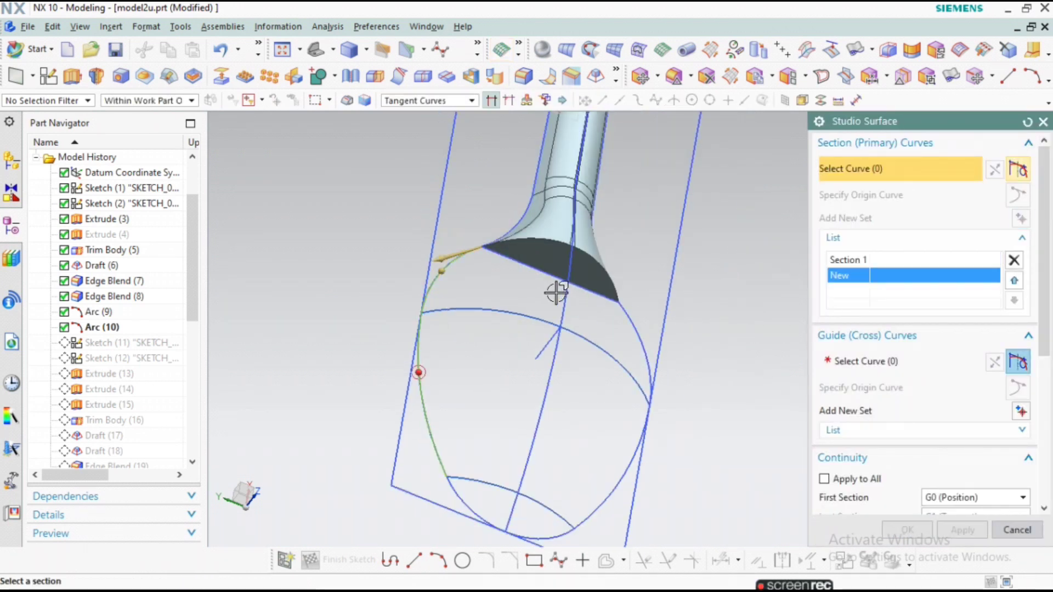
click(558, 288)
scroll(537, 270, down, 2)
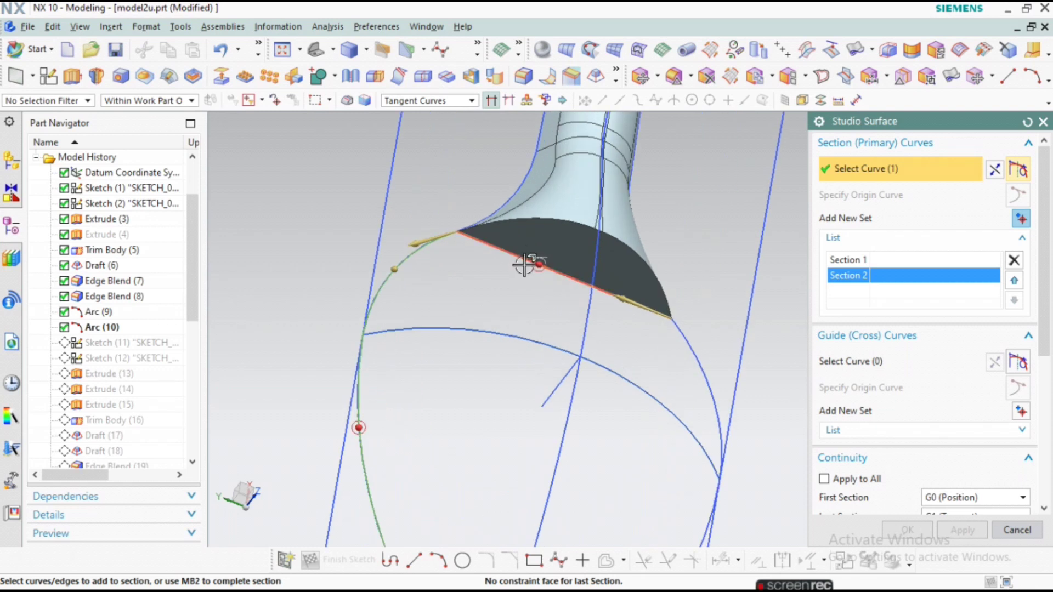
click(542, 276)
click(599, 263)
scroll(554, 361, up, 2)
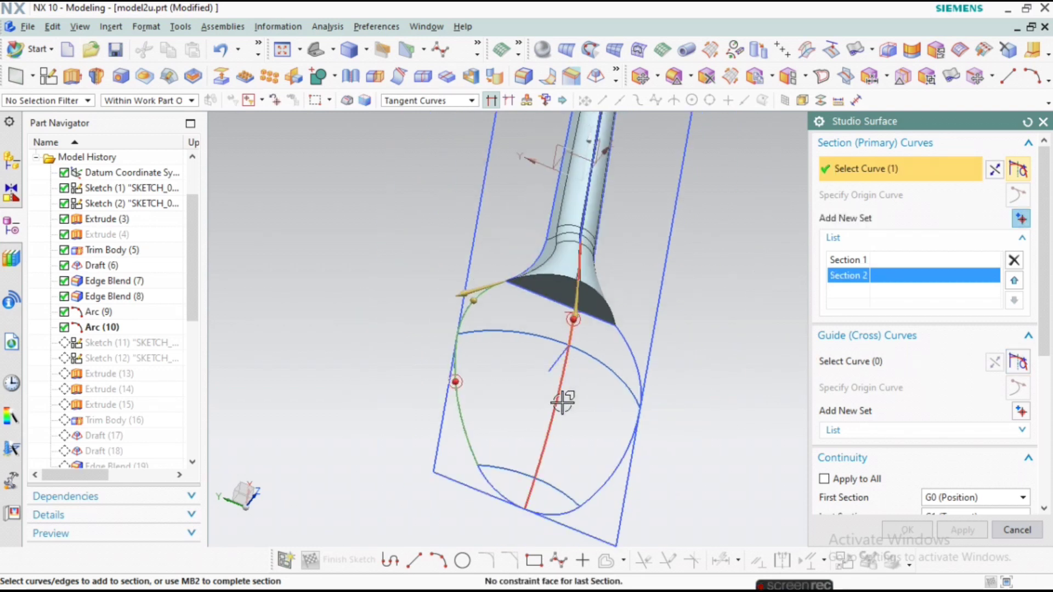
Step: Choose the arc along the bowl as the Studio Surface guide curve
click(870, 368)
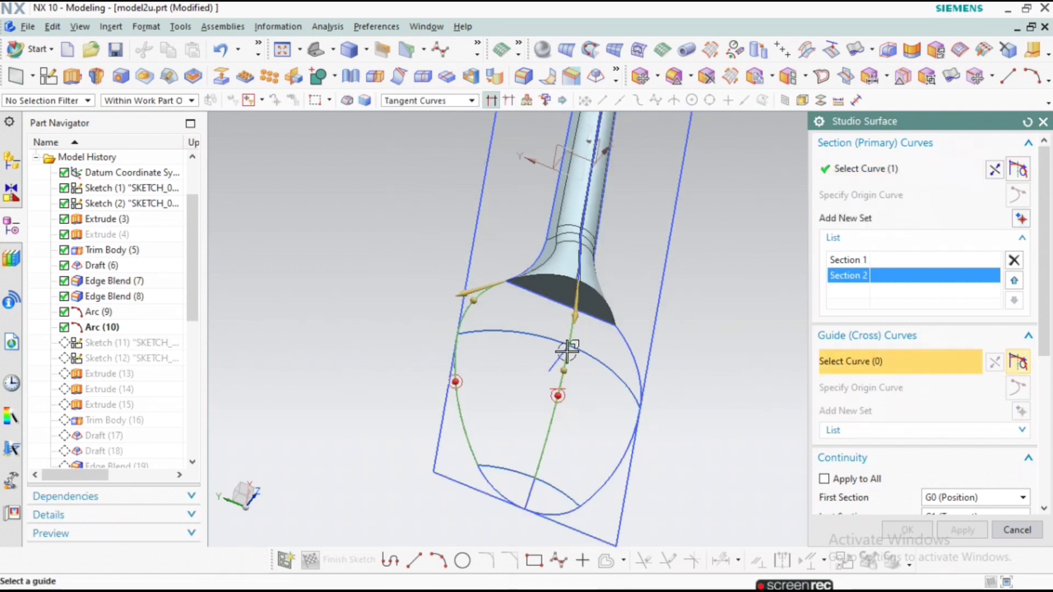
scroll(477, 235, down, 2)
scroll(505, 239, down, 1)
scroll(505, 239, down, 2)
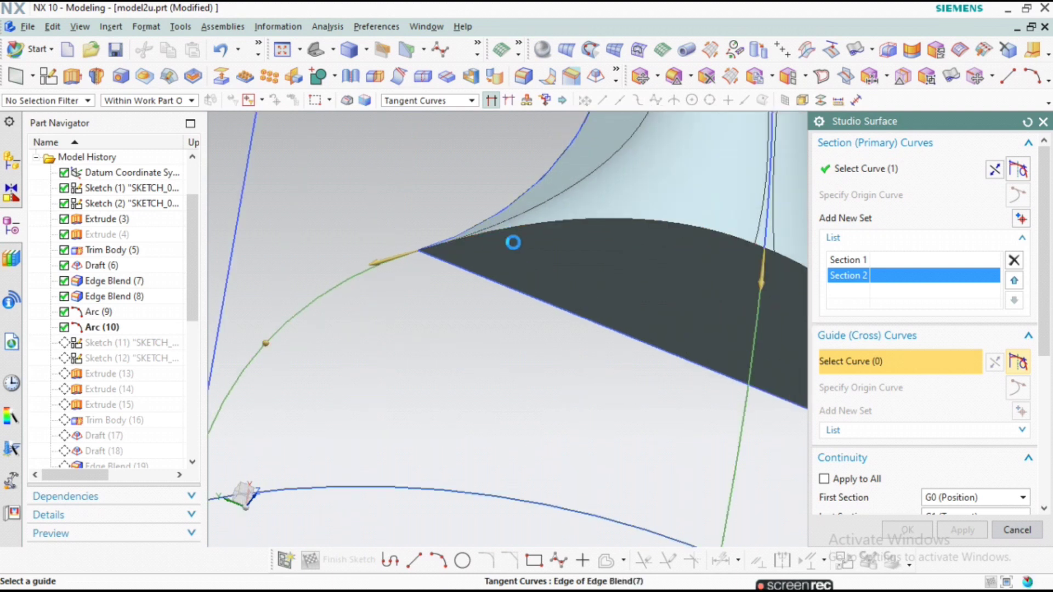
scroll(513, 242, up, 2)
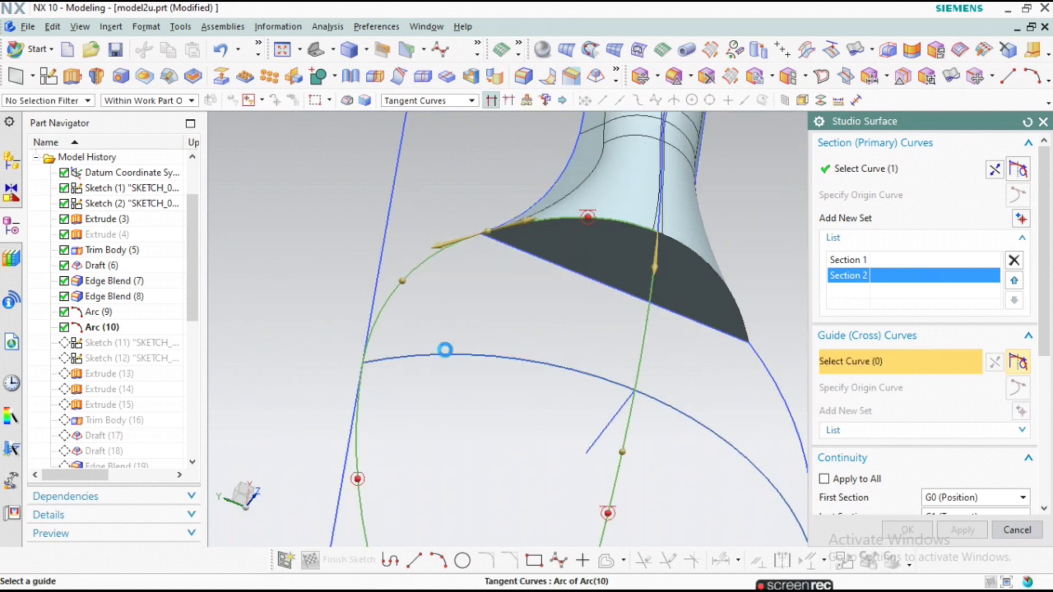
scroll(503, 294, up, 2)
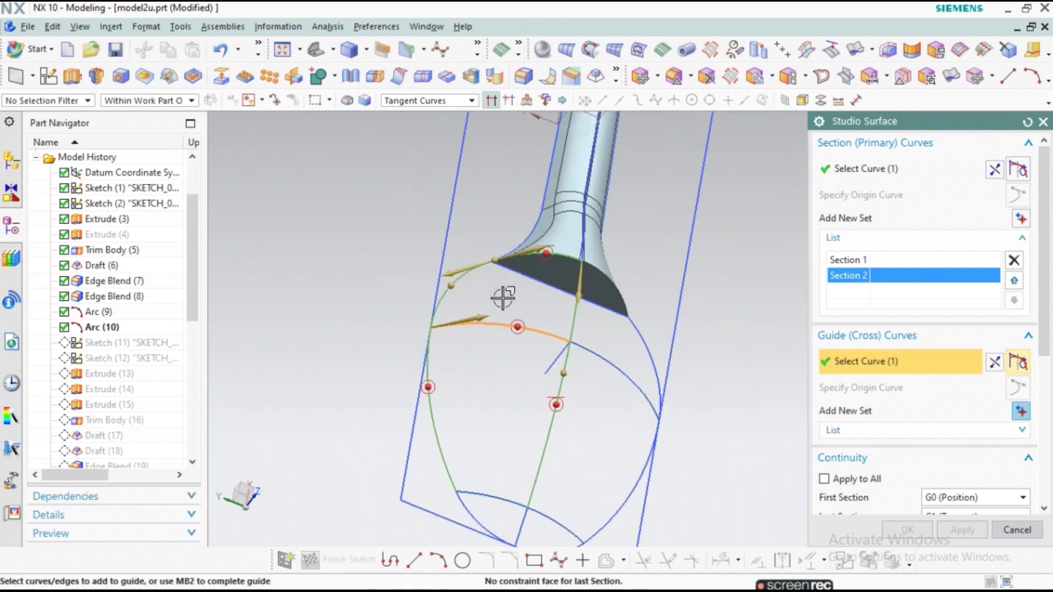
click(484, 490)
scroll(505, 331, up, 2)
scroll(955, 433, down, 3)
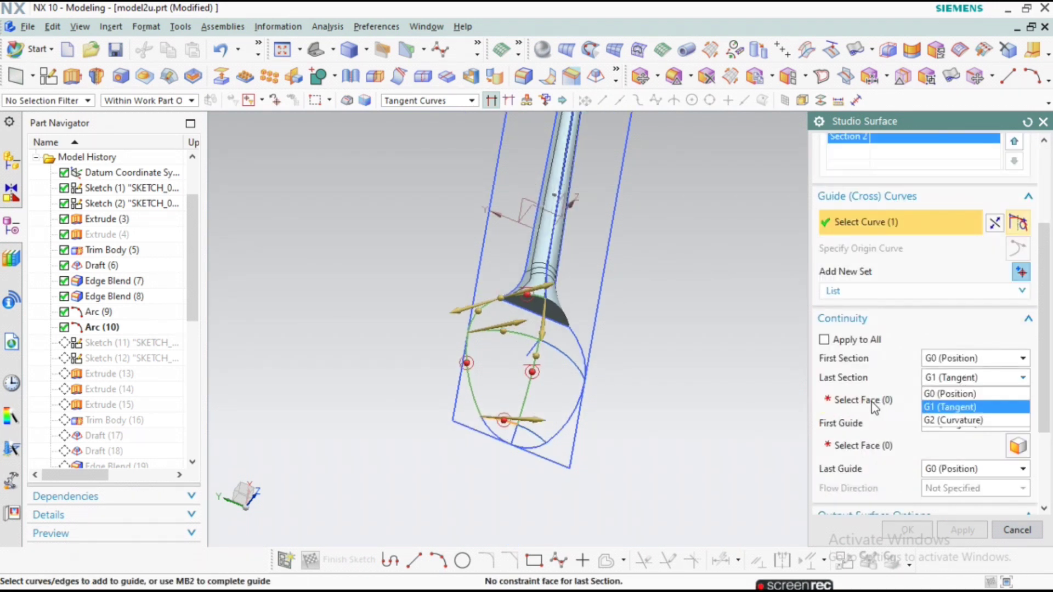
Step: Set last-section and first-guide continuity to G0 (Position) and create the bowl-half surface
click(964, 406)
middle_drag(639, 384, 634, 403)
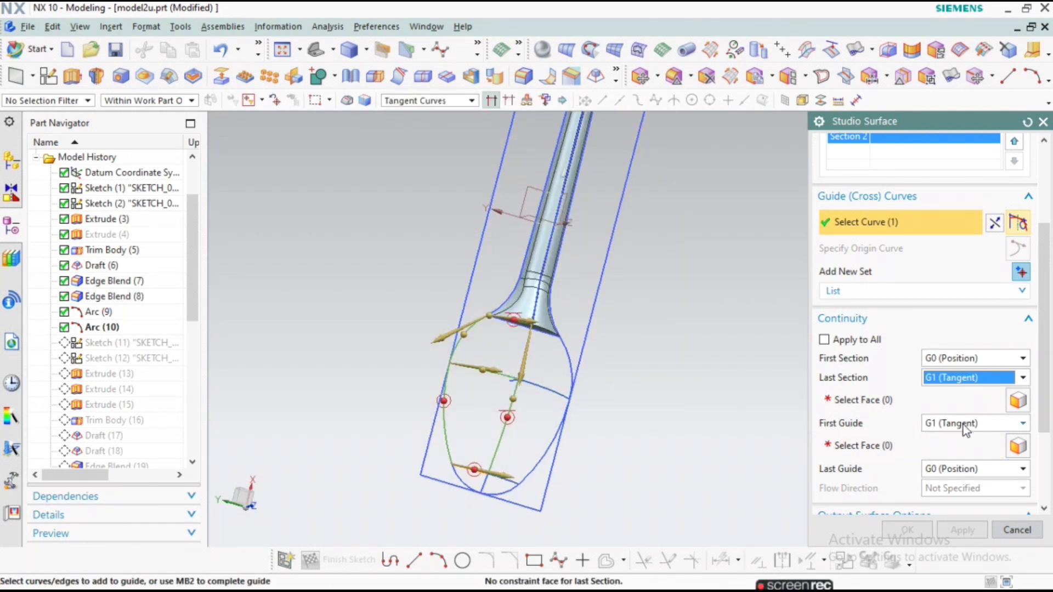
click(960, 395)
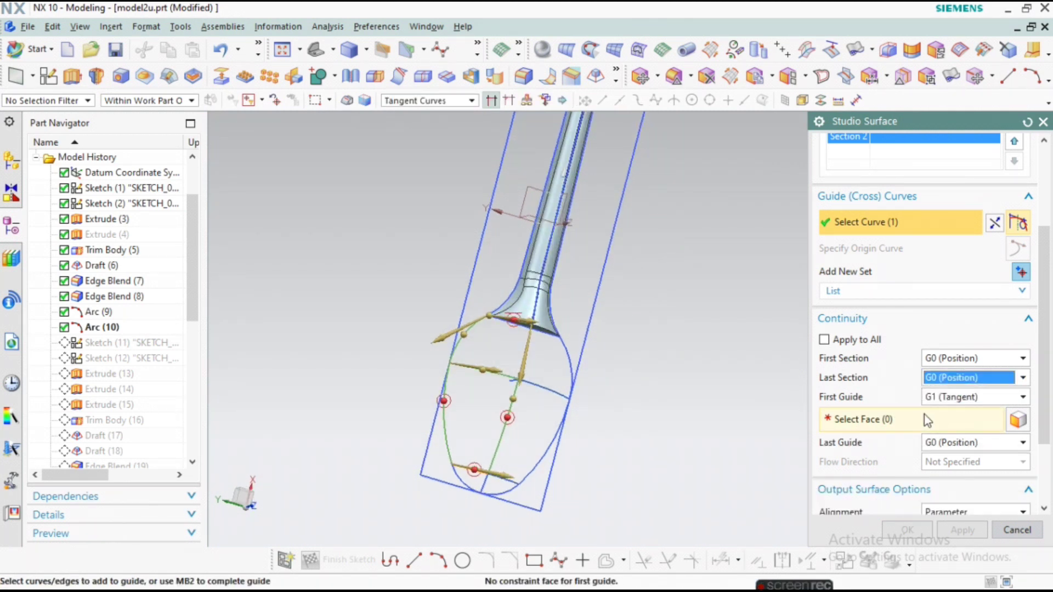
click(964, 402)
click(960, 418)
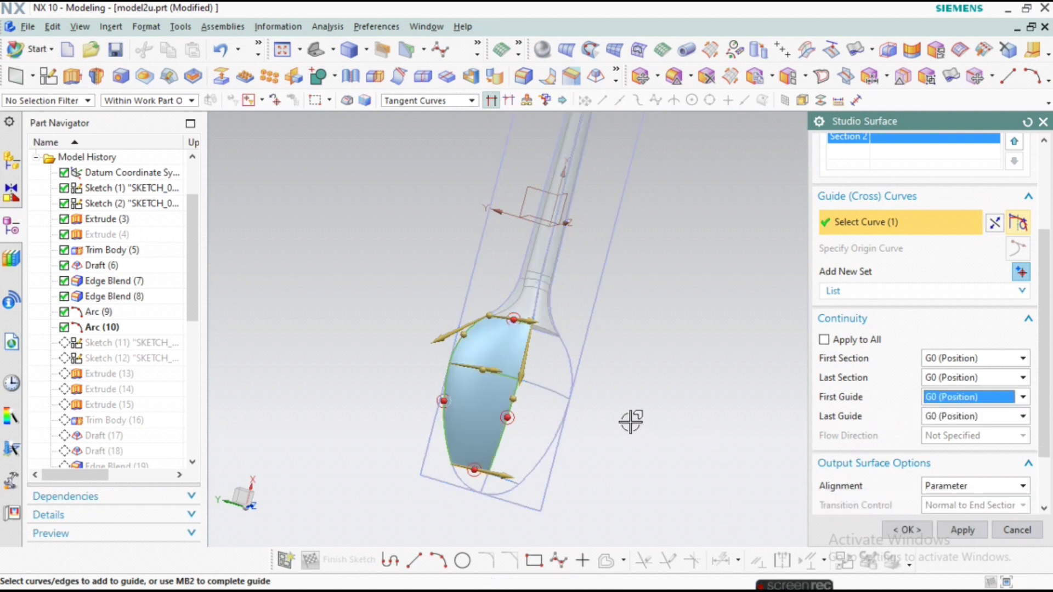
scroll(519, 266, up, 3)
scroll(574, 176, up, 3)
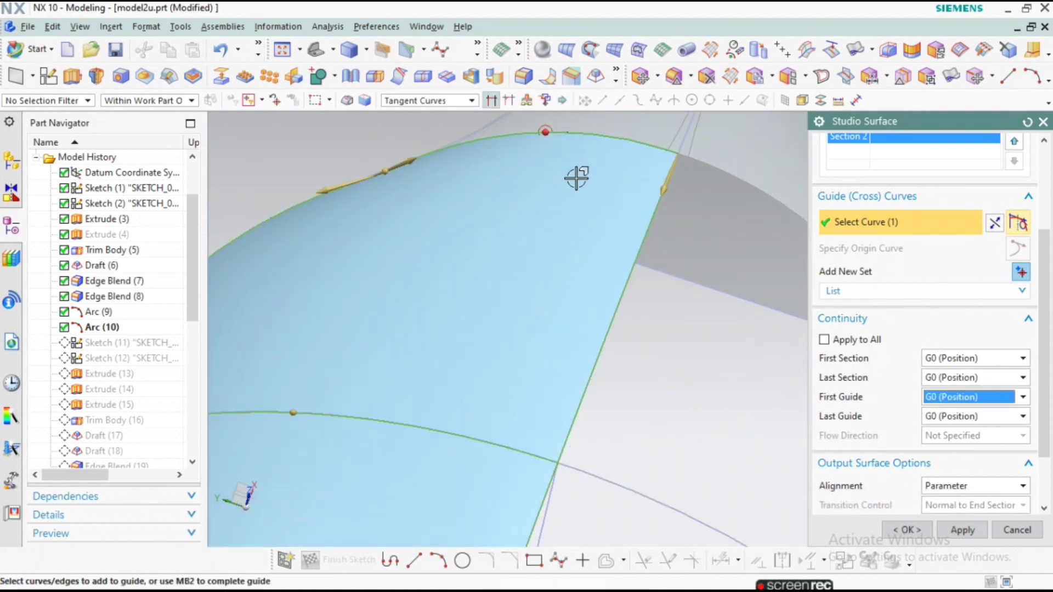
scroll(611, 244, up, 2)
scroll(637, 390, down, 5)
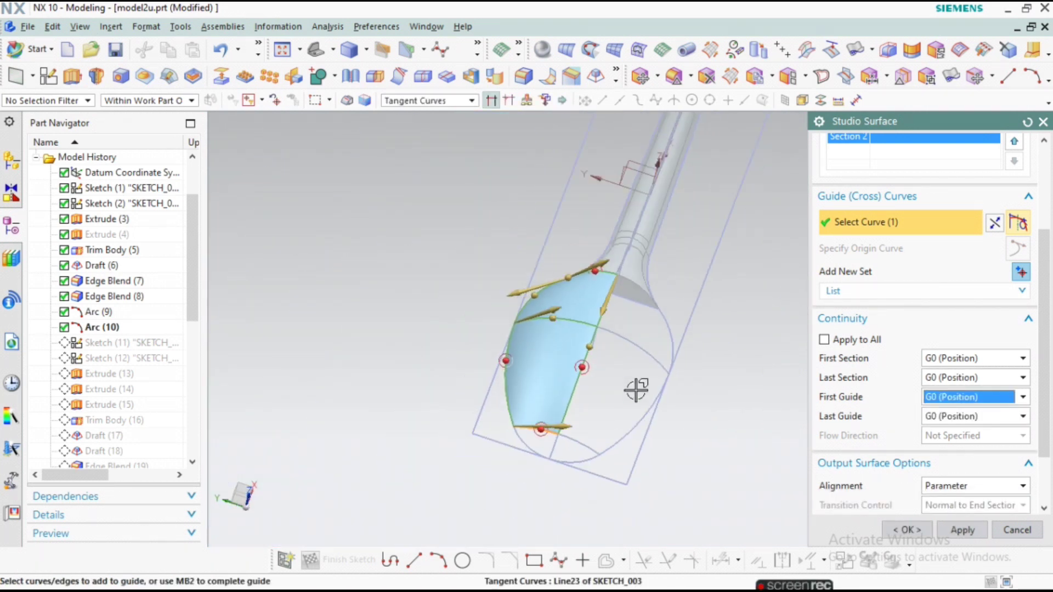
click(961, 531)
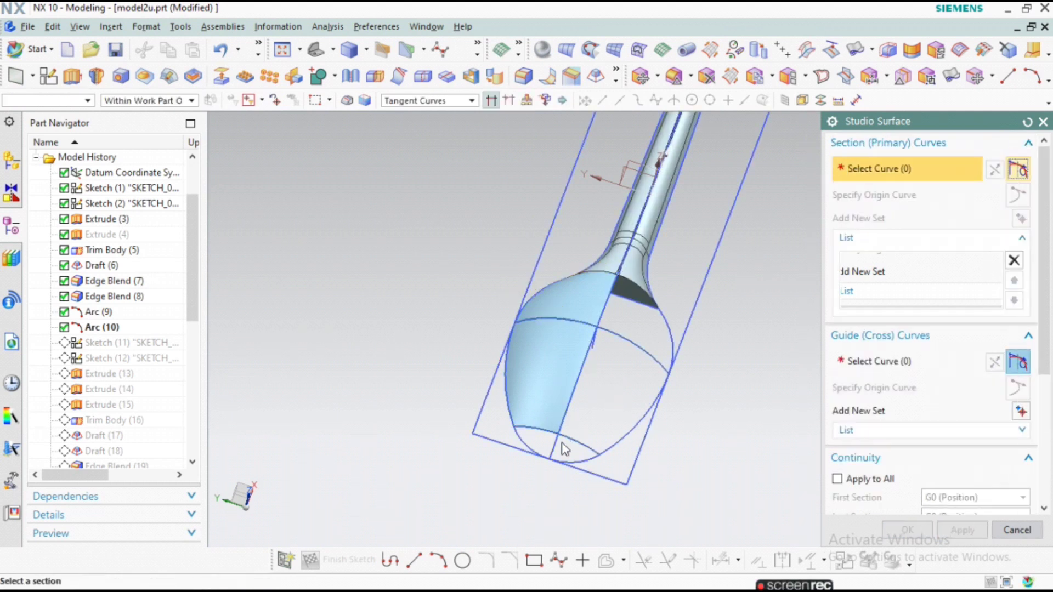
Step: Create Studio Surface (12) from the bottom edge and tip arc sections to close the bowl tip
scroll(565, 448, up, 3)
scroll(489, 417, up, 2)
click(503, 364)
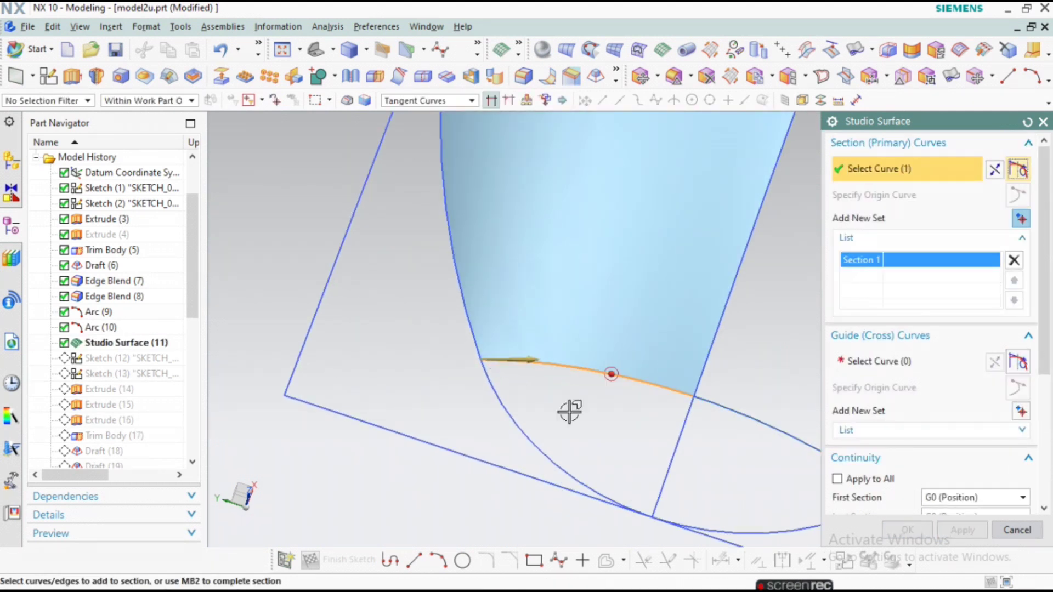
click(507, 401)
mouse_move(690, 418)
middle_down()
mouse_move(659, 447)
mouse_move(625, 427)
middle_up()
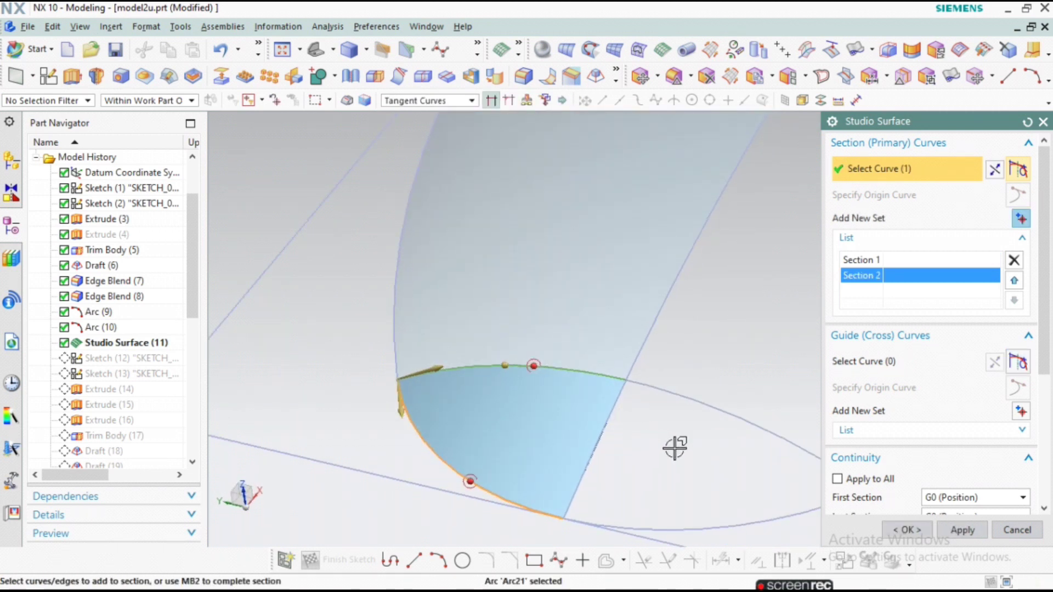
click(874, 362)
click(955, 529)
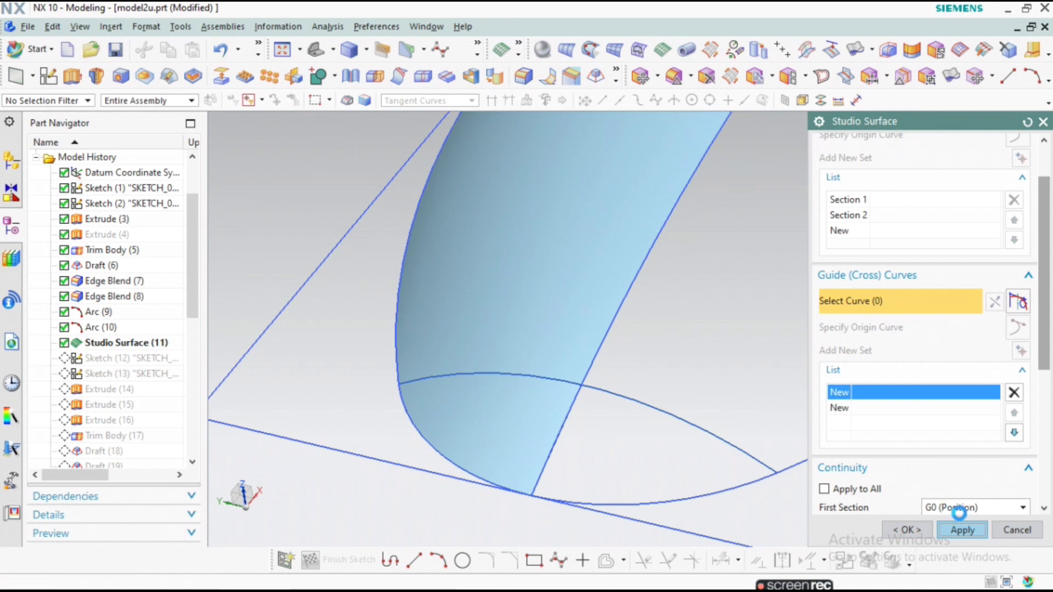
Step: Close Studio Surface and start Mirror Geometry about the YC plane
key(Escape)
middle_drag(607, 357, 675, 406)
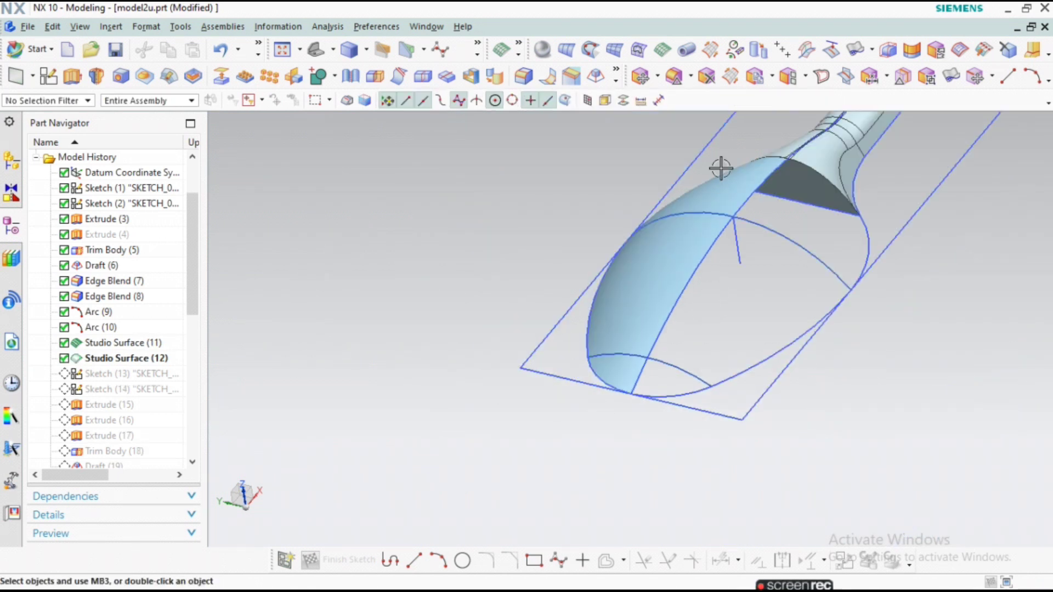
scroll(721, 169, up, 1)
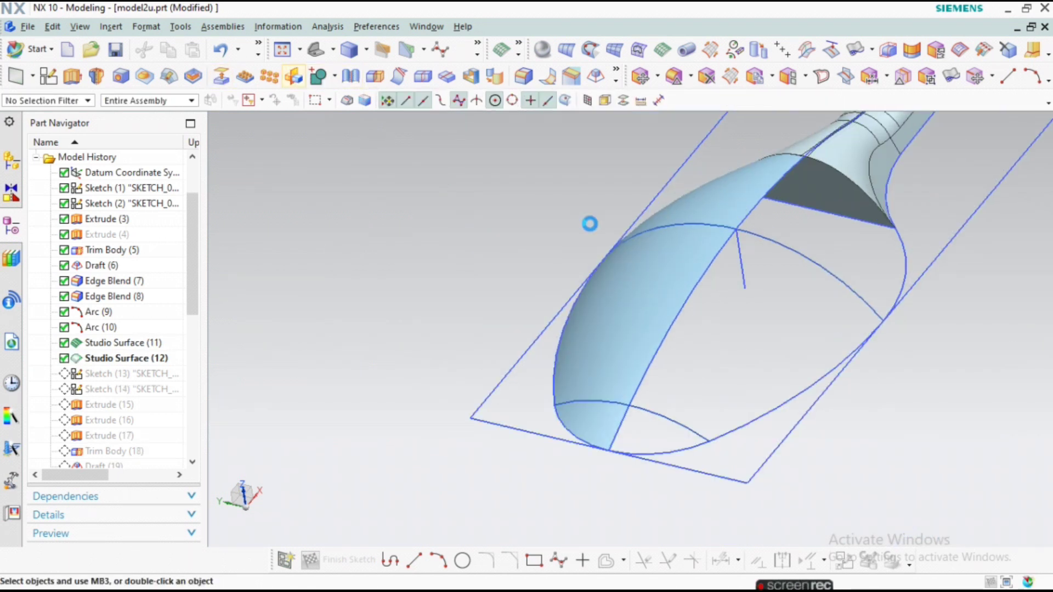
click(670, 170)
Step: Mirror the two bowl surfaces about the YC plane as Mirror Geometry (13)
click(593, 402)
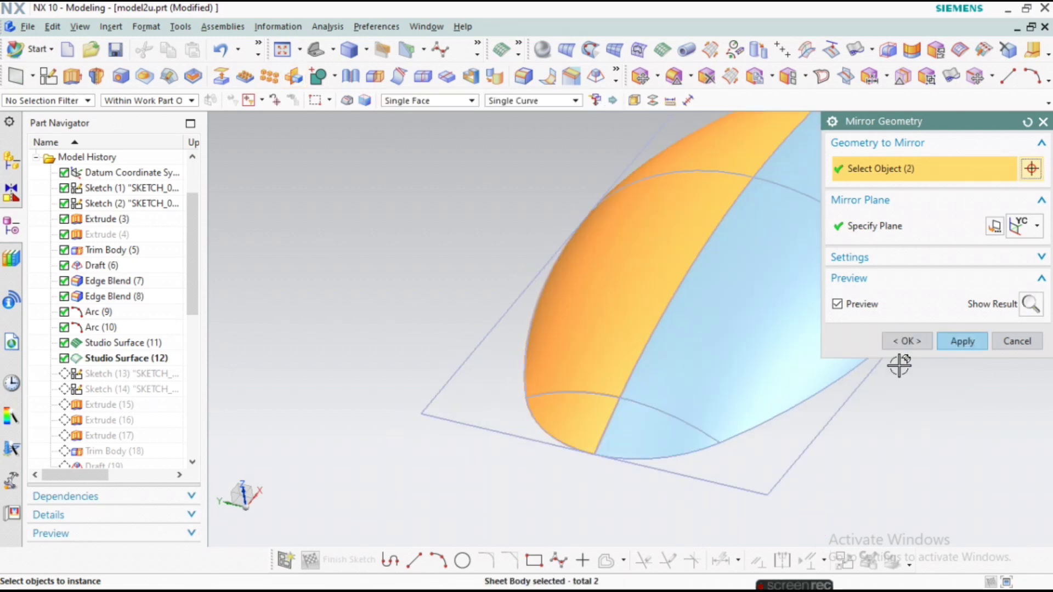
click(1017, 341)
scroll(878, 341, down, 3)
mouse_move(878, 341)
middle_down()
mouse_move(794, 207)
mouse_move(827, 294)
middle_up()
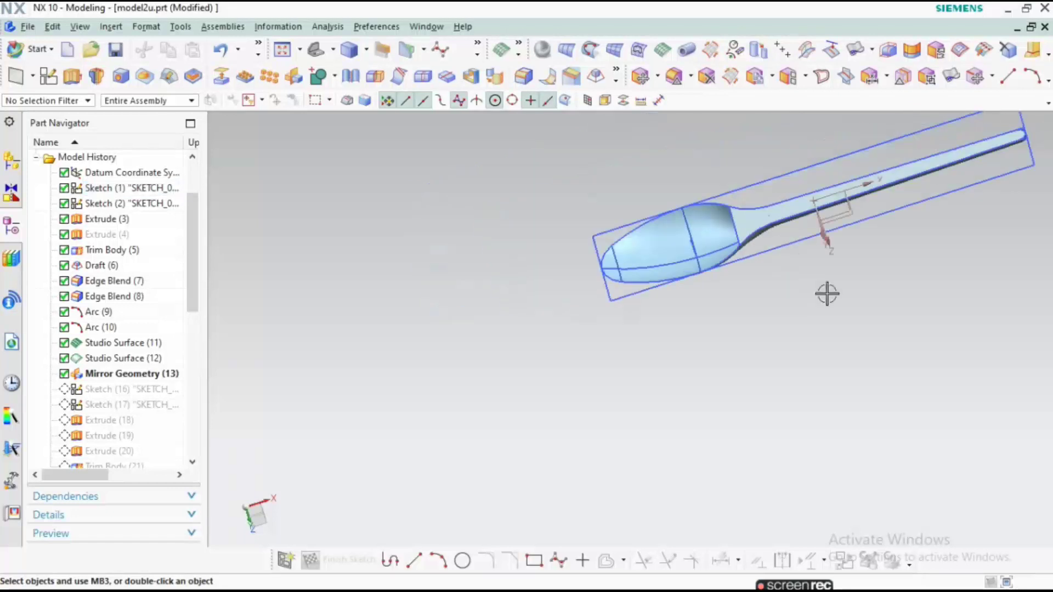
Step: Offset the bowl's steep side face to create Offset Surface (14)
middle_drag(551, 117, 780, 219)
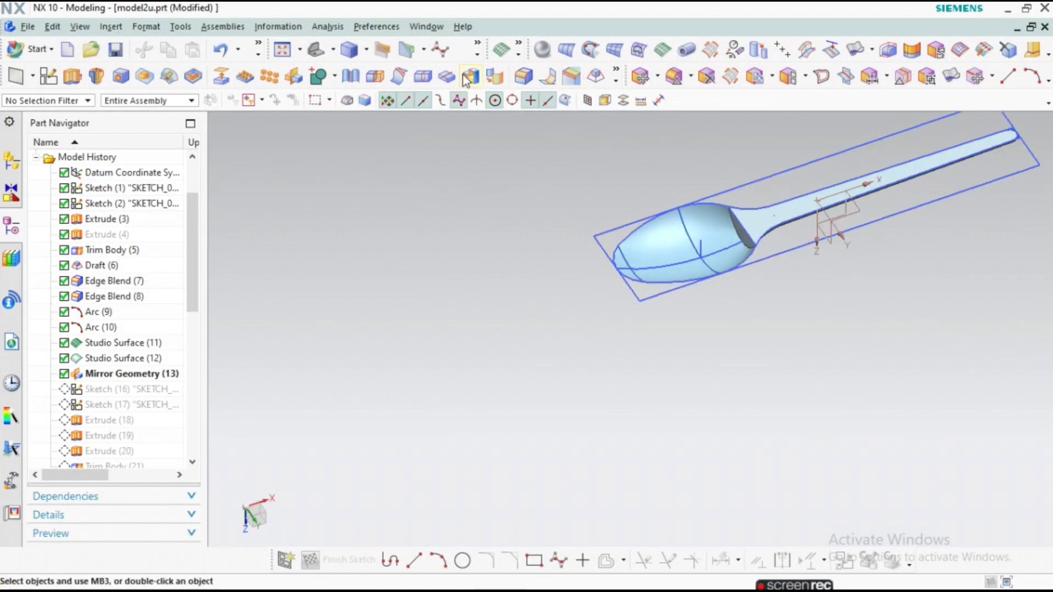
scroll(774, 248, up, 5)
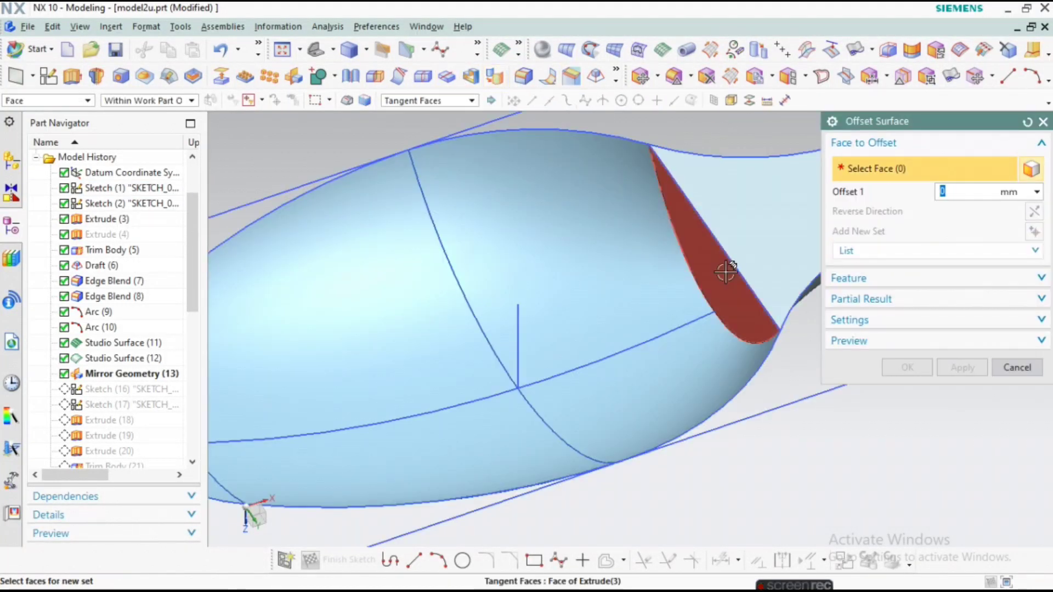
click(729, 265)
click(959, 367)
click(1017, 367)
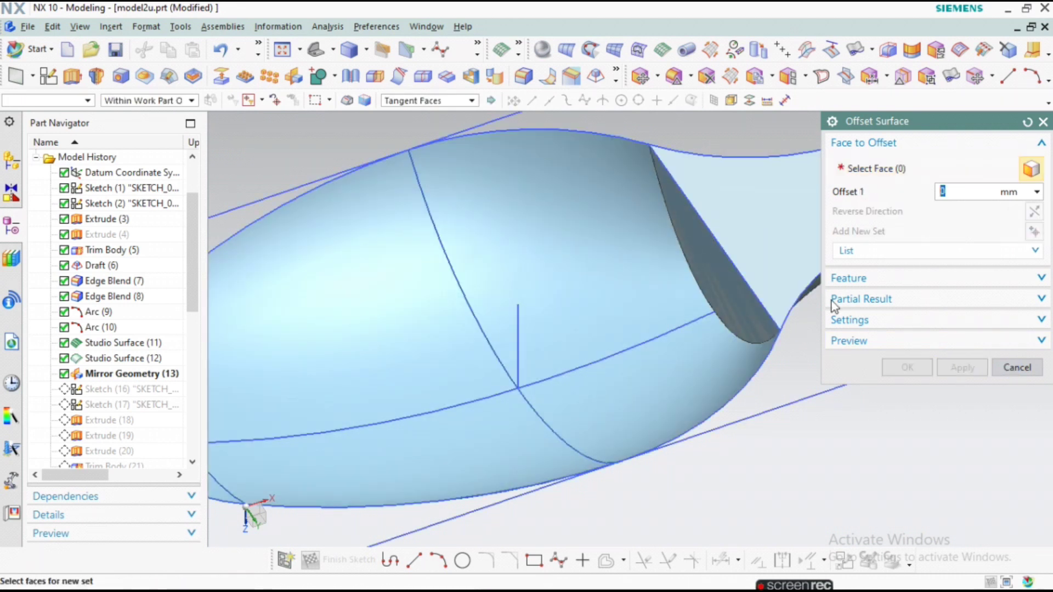
Step: Hide the solid body, then hide all curves and sketches via Show and Hide
scroll(776, 277, down, 5)
key(ctrl+b)
scroll(318, 329, up, 3)
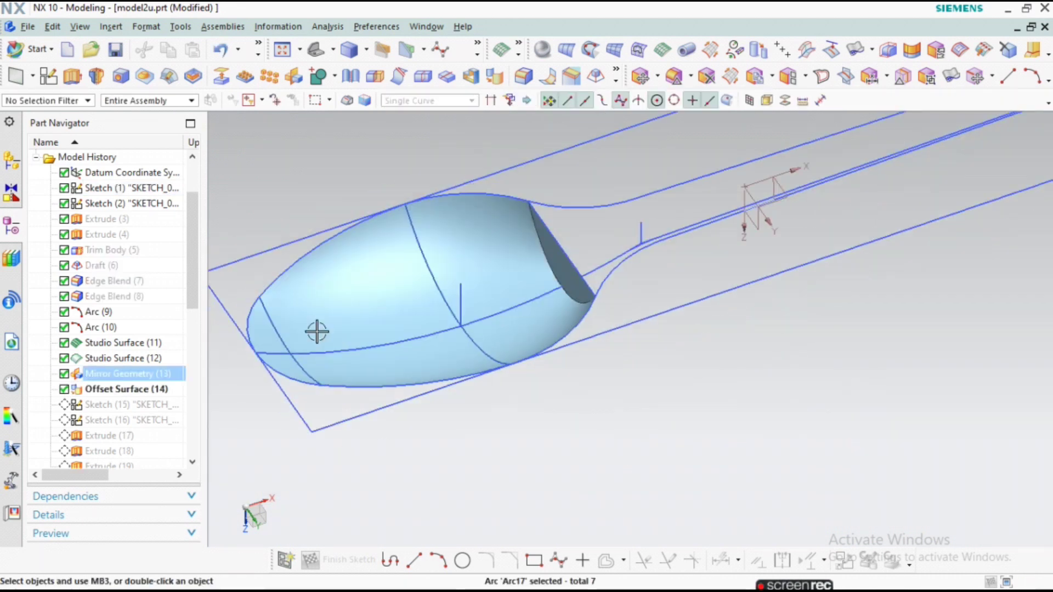
key(ctrl+w)
click(1003, 253)
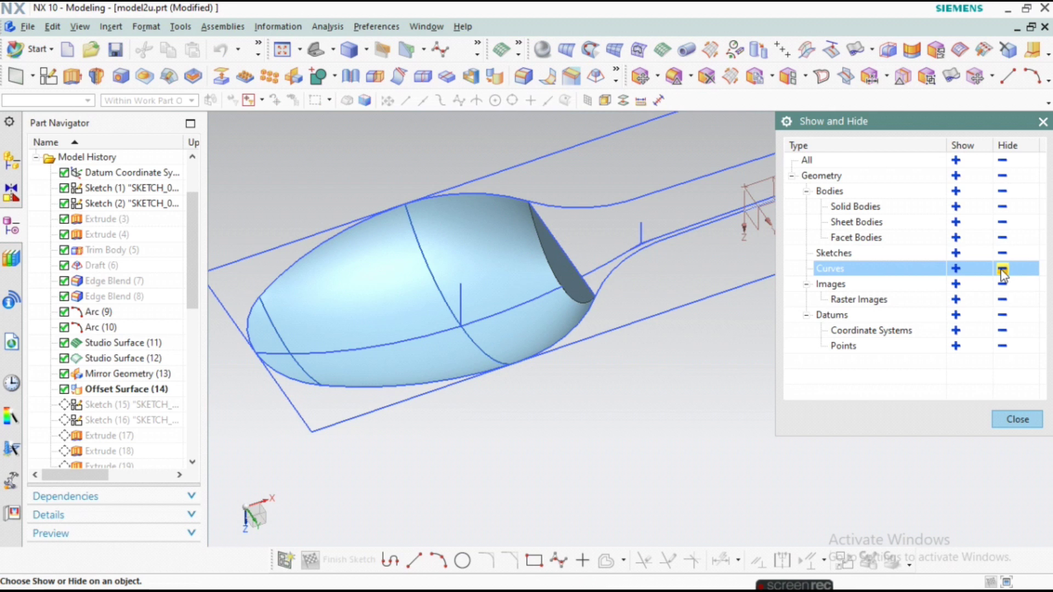
key(Escape)
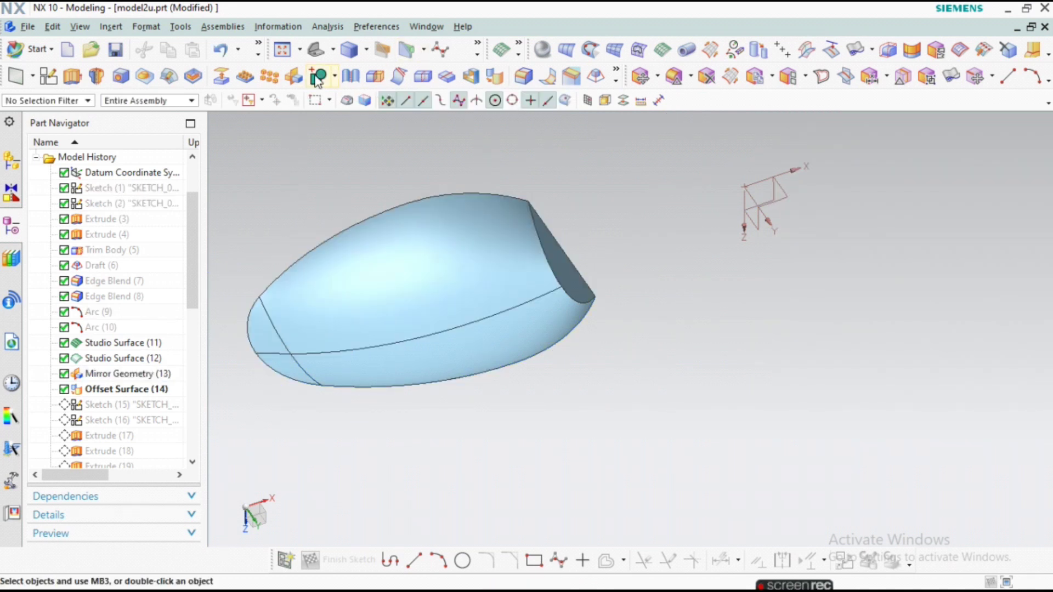
Step: Cap the bowl with an N-Sided Surface across the five rim edges
click(639, 53)
click(549, 231)
click(494, 194)
click(573, 327)
middle_drag(574, 327, 400, 317)
scroll(437, 301, up, 3)
click(438, 301)
click(418, 254)
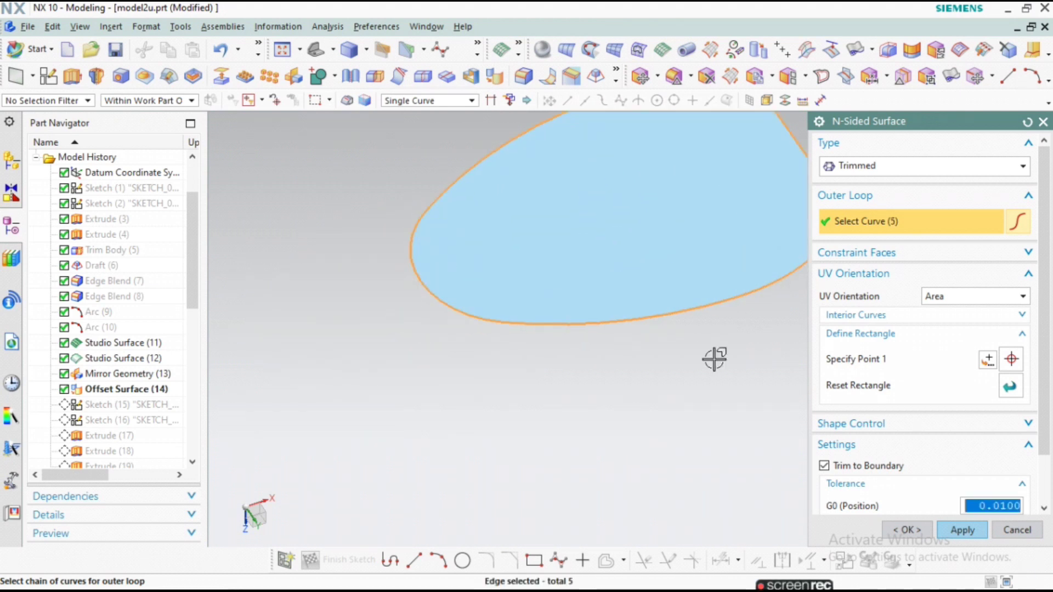
click(963, 530)
key(Escape)
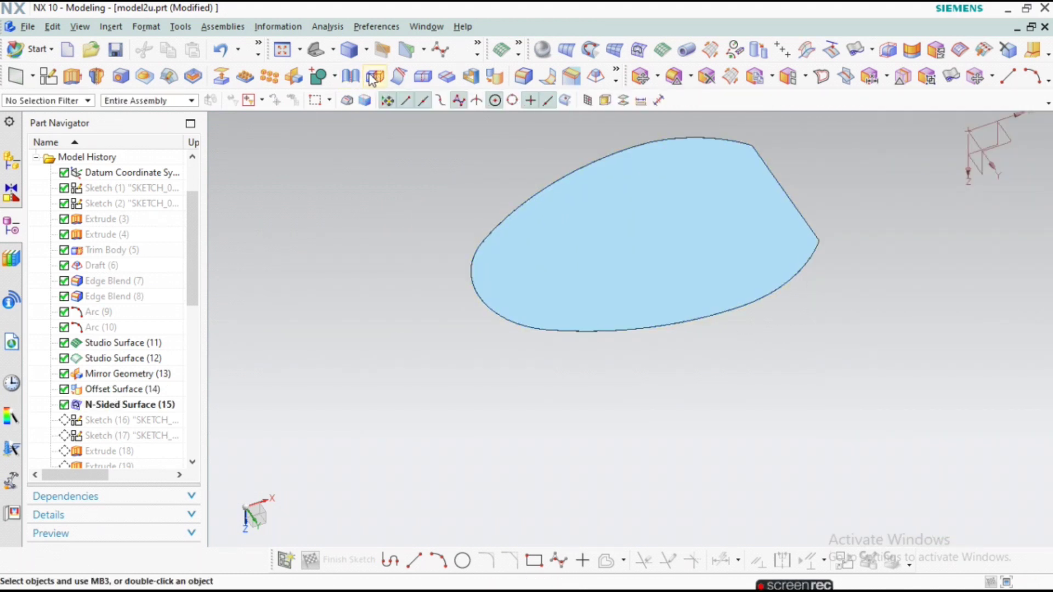
Step: Sew the bowl sheets to the cap sheet and show the handle body again
click(607, 247)
scroll(618, 275, down, 3)
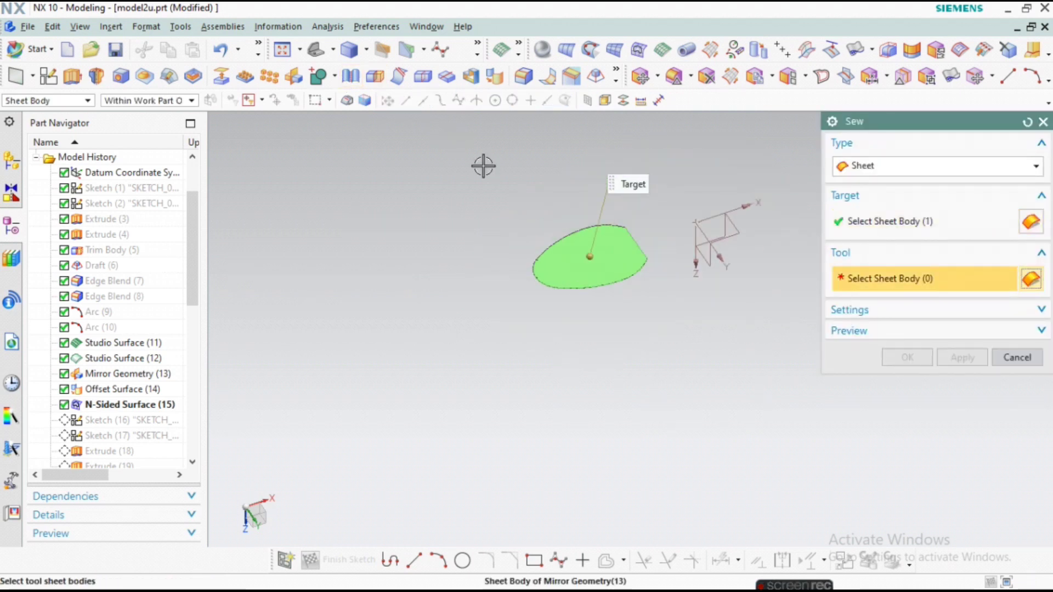
drag(482, 164, 758, 303)
click(961, 358)
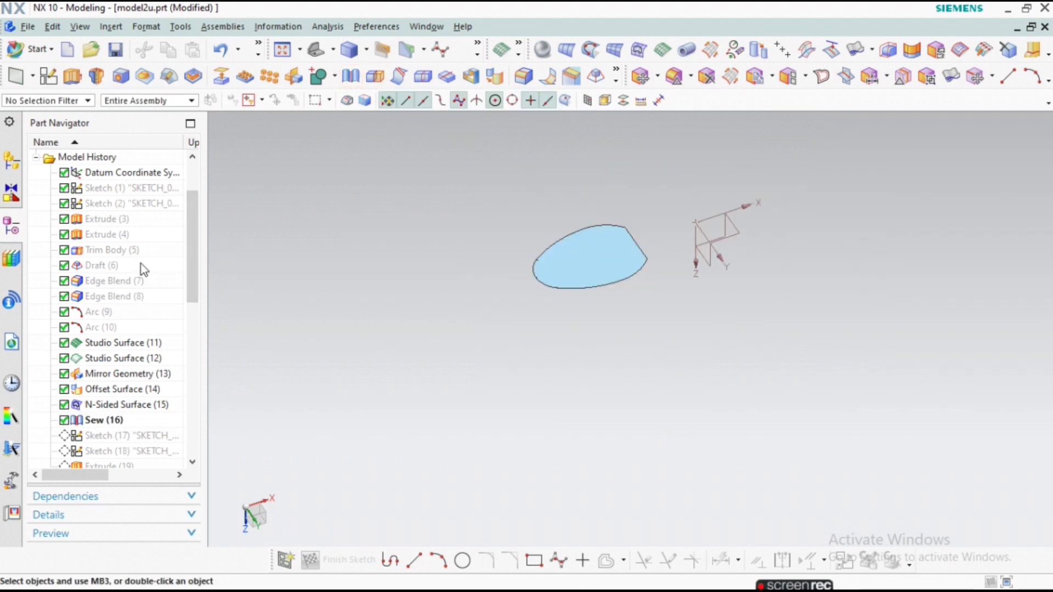
right_click(144, 249)
key(Escape)
right_click(147, 248)
key(Escape)
key(Escape)
scroll(505, 116, up, 2)
Step: Unite the sewn bowl with the handle body
click(356, 78)
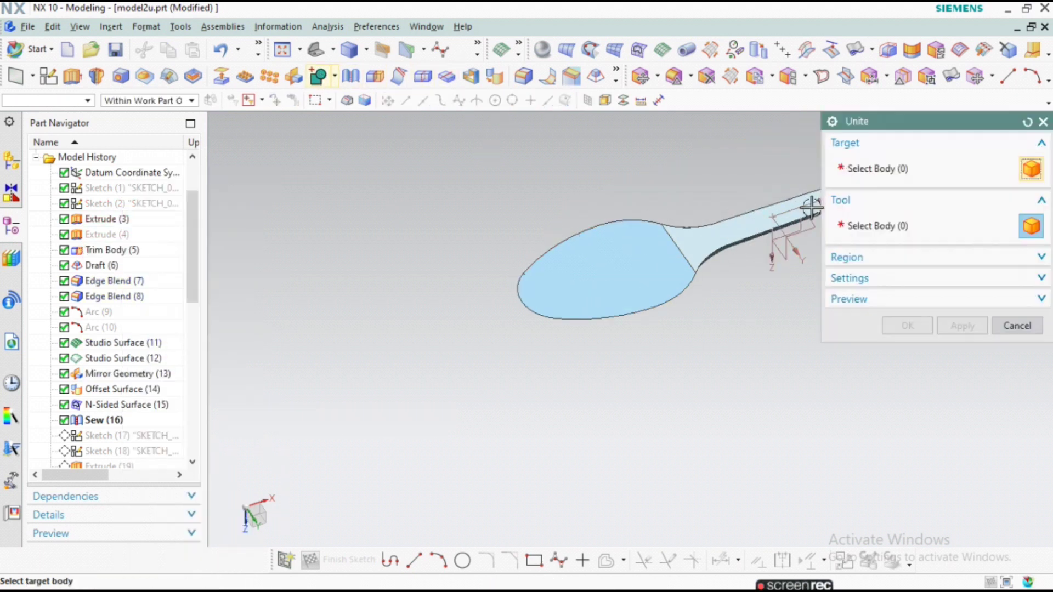
scroll(750, 187, up, 2)
click(749, 186)
click(565, 306)
middle_click(565, 306)
scroll(565, 306, down, 3)
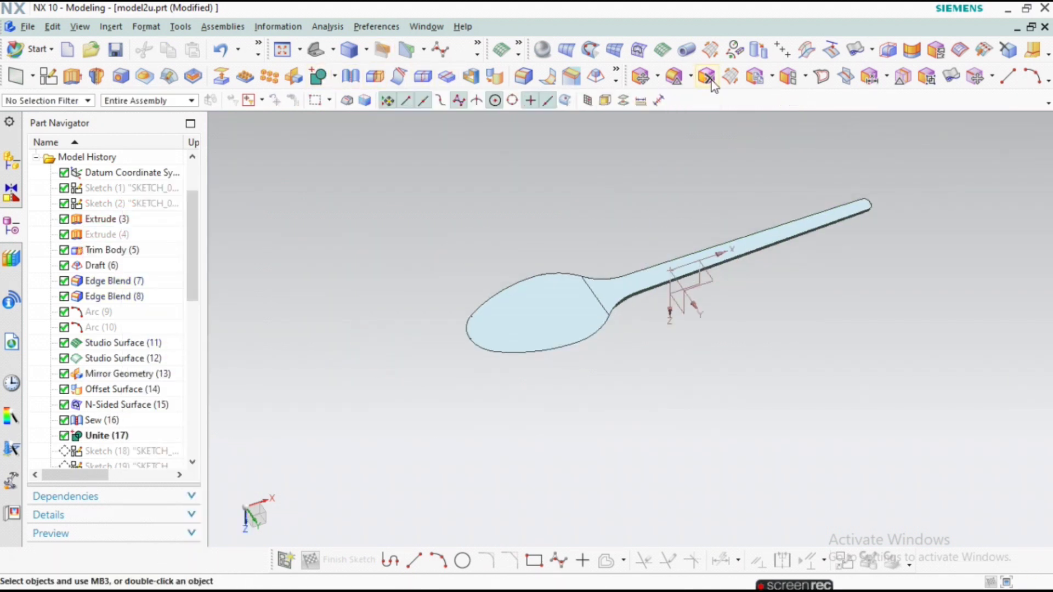
Step: Delete the unwanted face from the spoon body
click(707, 76)
scroll(558, 313, up, 2)
click(557, 313)
middle_click(642, 383)
scroll(568, 156, down, 2)
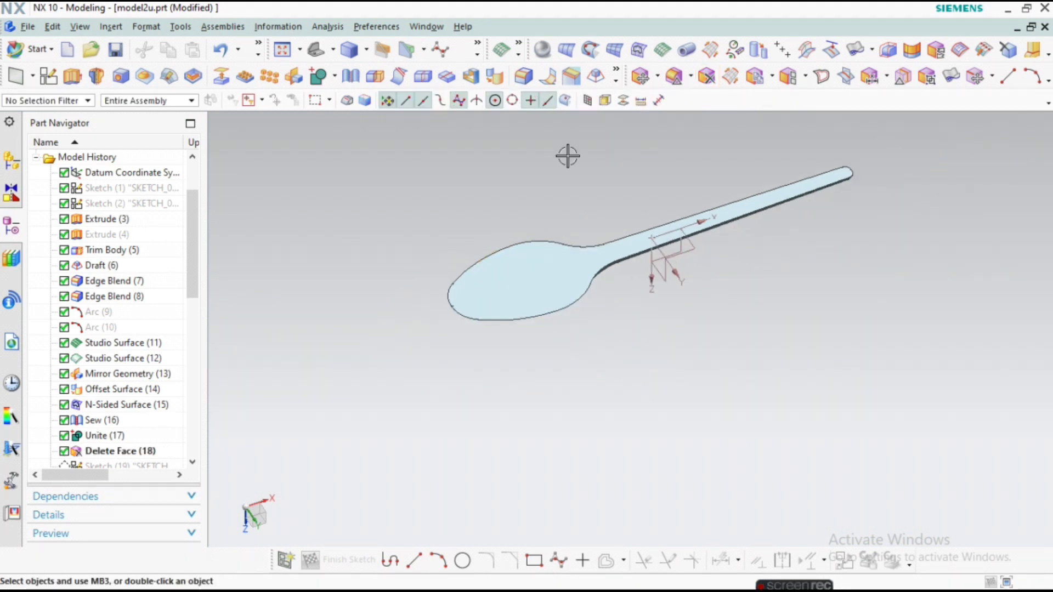
click(470, 76)
scroll(576, 278, up, 2)
Step: Shell the spoon to a 0.75 mm wall, leaving the bowl's top face open
click(614, 266)
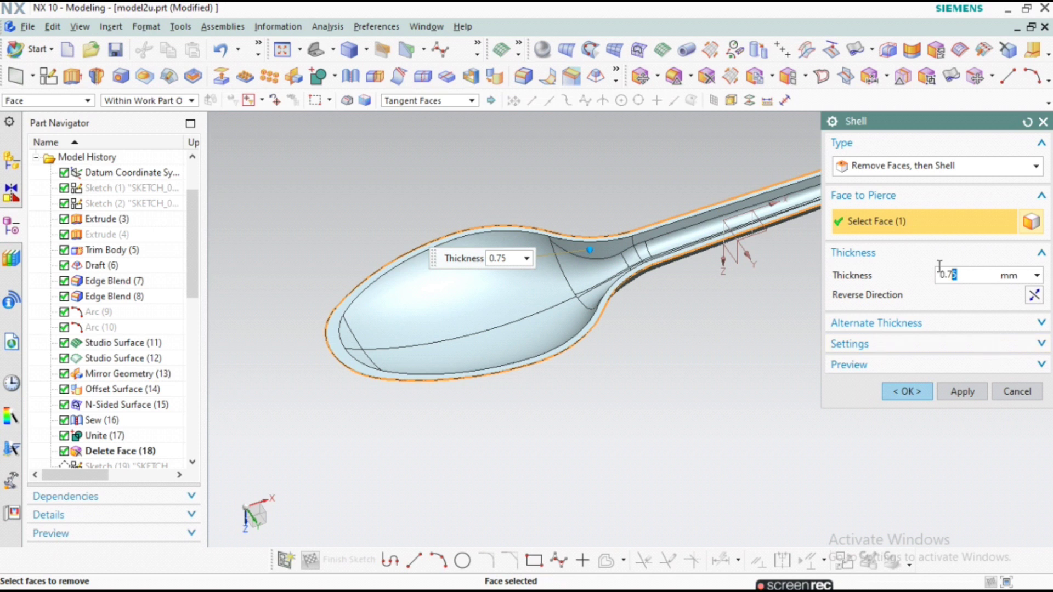
scroll(682, 400, down, 2)
scroll(653, 372, down, 1)
scroll(776, 318, up, 2)
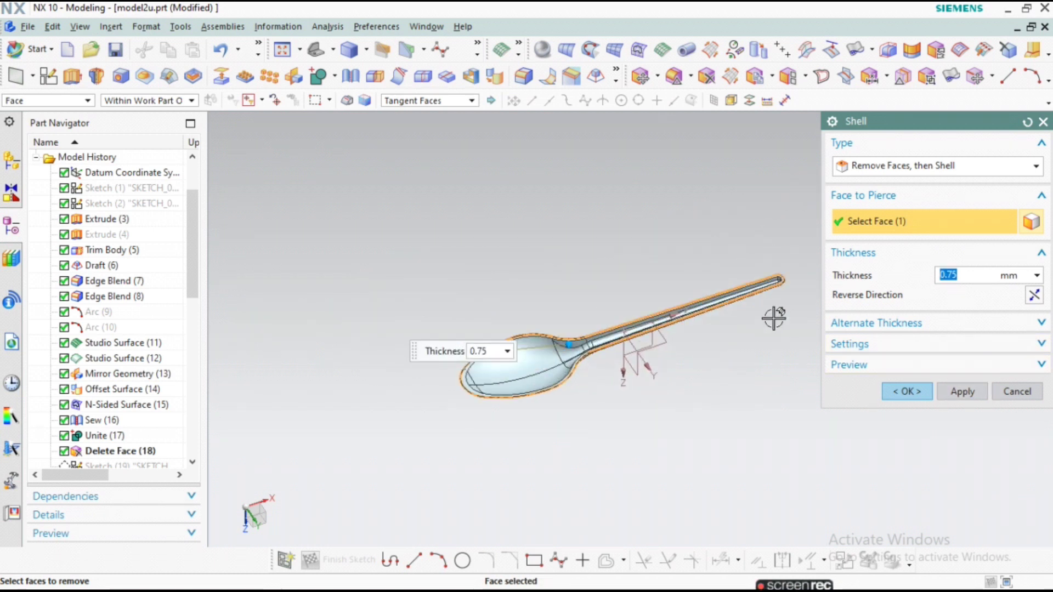
click(1024, 391)
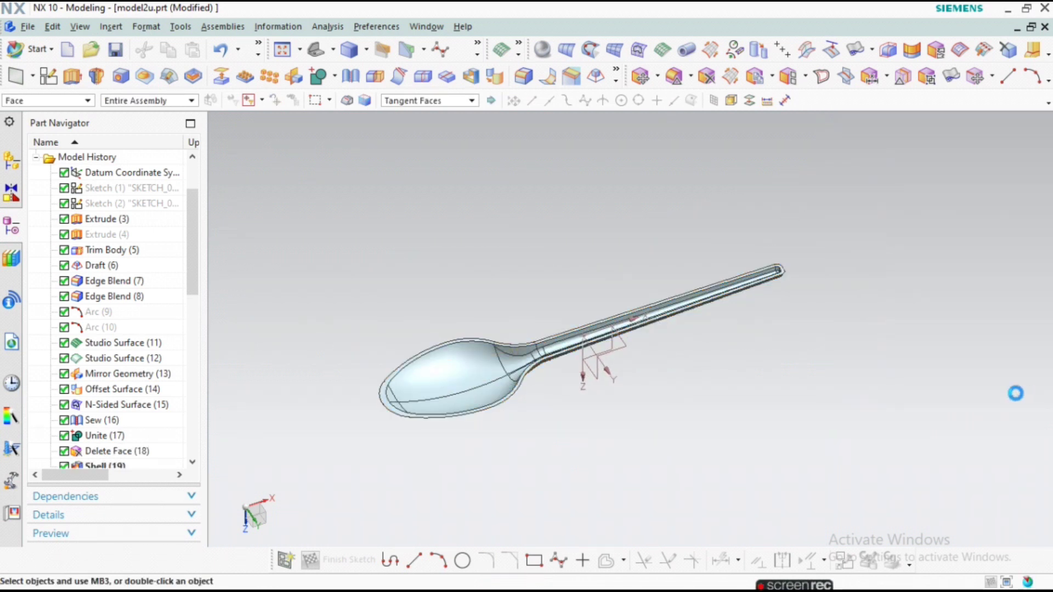
Step: Hide the datum coordinate system and orbit to an oblique view of the spoon
key(ctrl+w)
click(1017, 419)
right_click(609, 372)
click(653, 127)
mouse_move(696, 266)
middle_down()
mouse_move(689, 282)
mouse_move(731, 461)
mouse_move(668, 324)
middle_up()
middle_drag(653, 286, 727, 281)
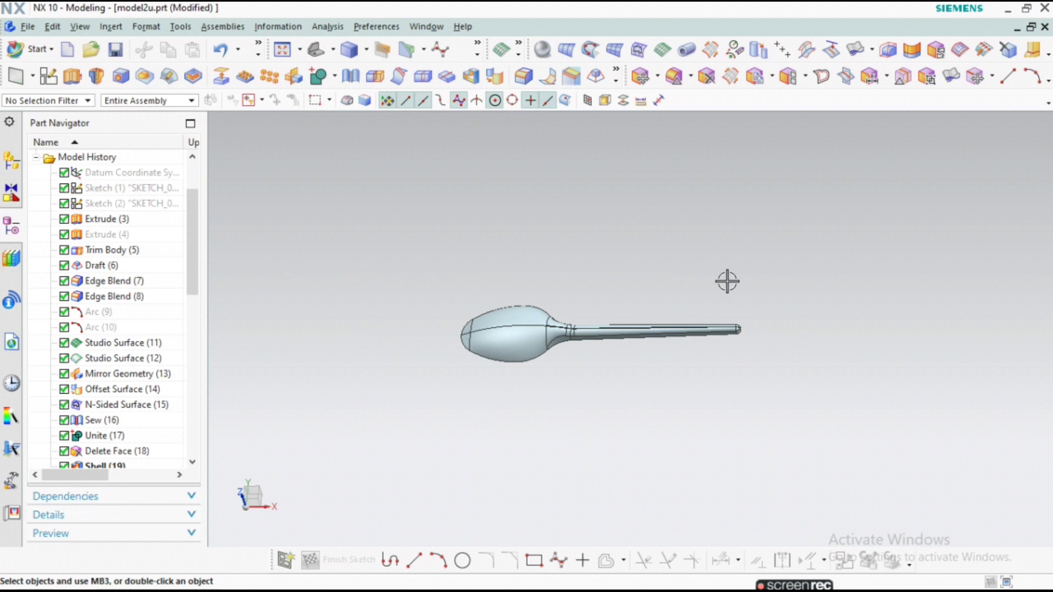
Step: Recolour the spoon body pink through Edit Object Display (Ctrl+J)
key(ctrl+j)
click(526, 329)
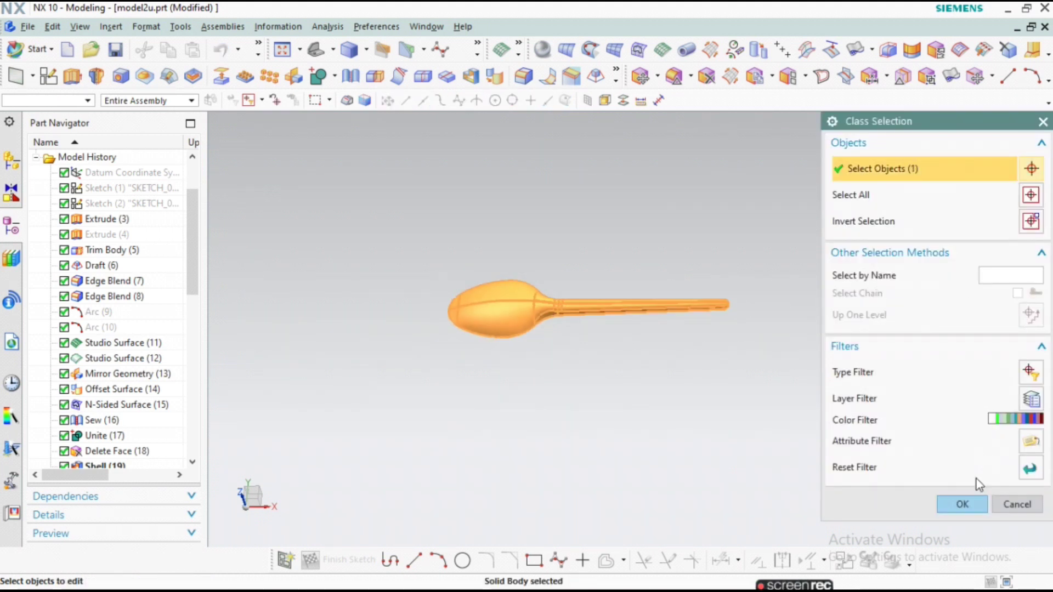
click(963, 504)
click(992, 212)
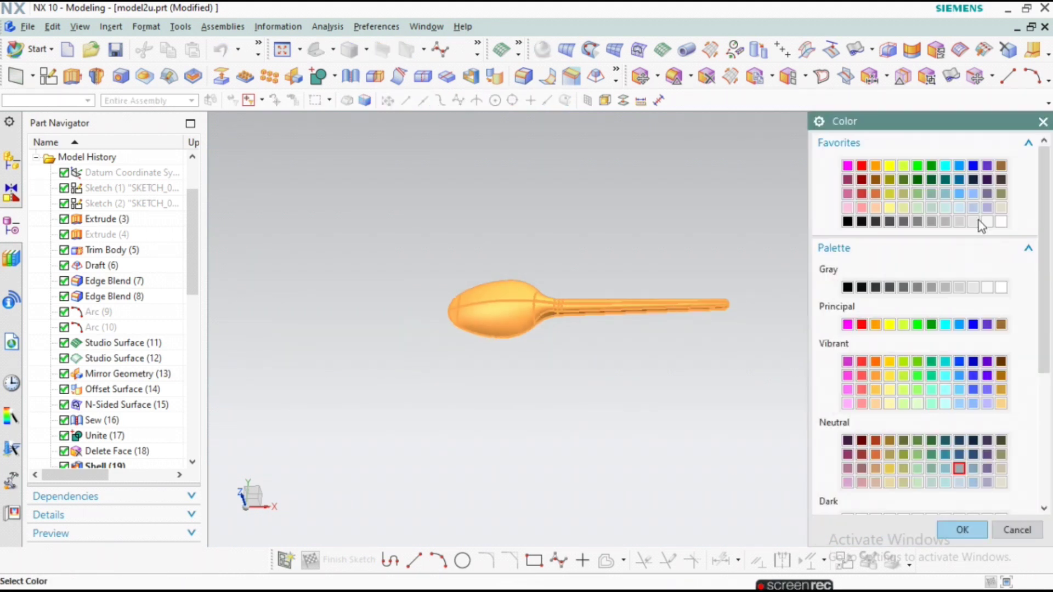
scroll(912, 379, down, 3)
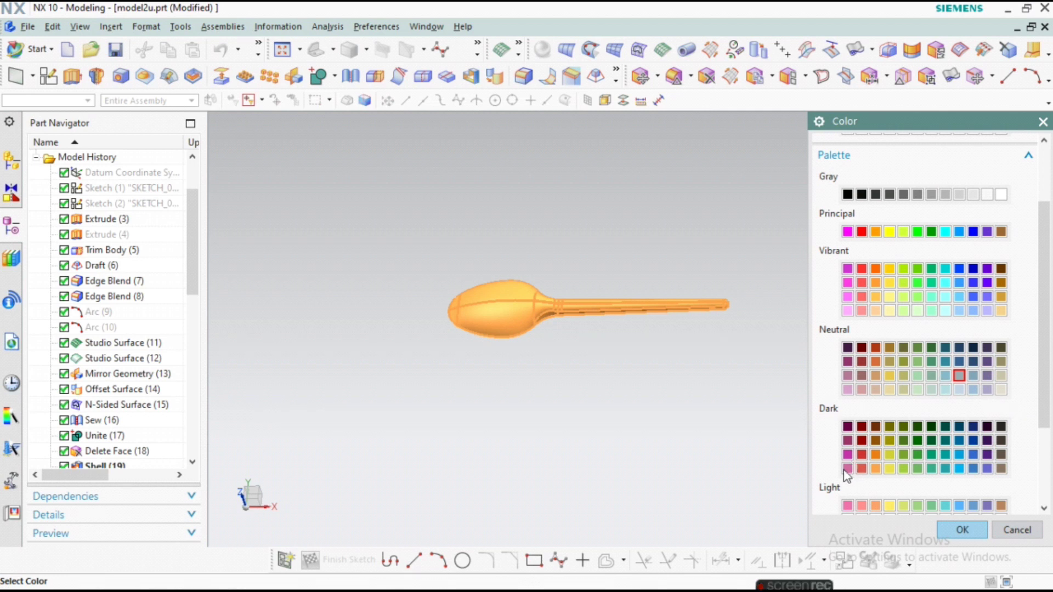
click(963, 530)
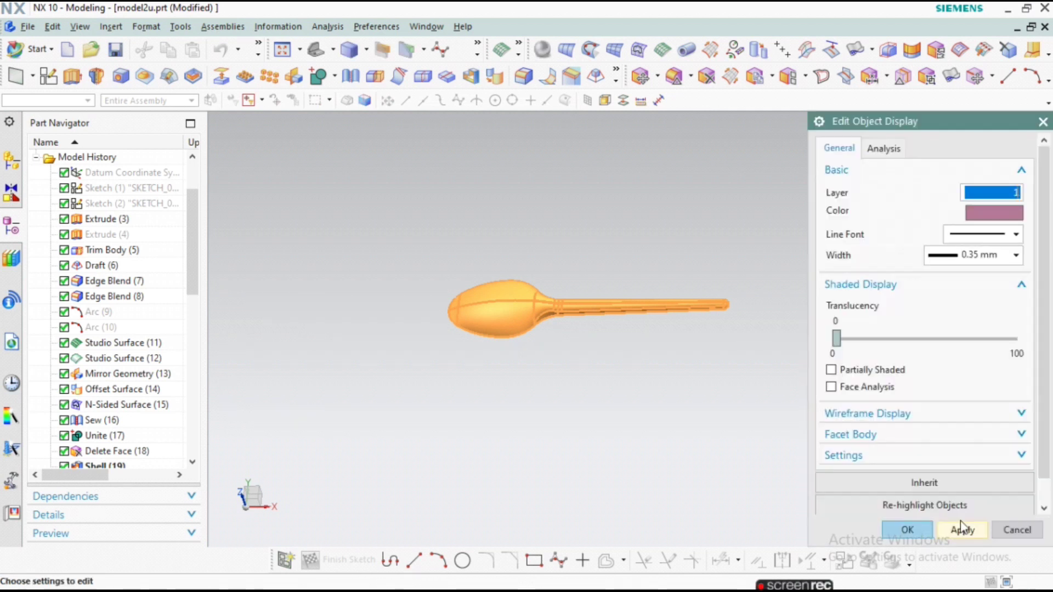
click(908, 530)
mouse_move(659, 364)
middle_down()
mouse_move(808, 370)
mouse_move(765, 354)
mouse_move(764, 479)
mouse_move(802, 463)
mouse_move(764, 282)
mouse_move(742, 402)
mouse_move(686, 357)
mouse_move(650, 305)
mouse_move(689, 310)
middle_up()
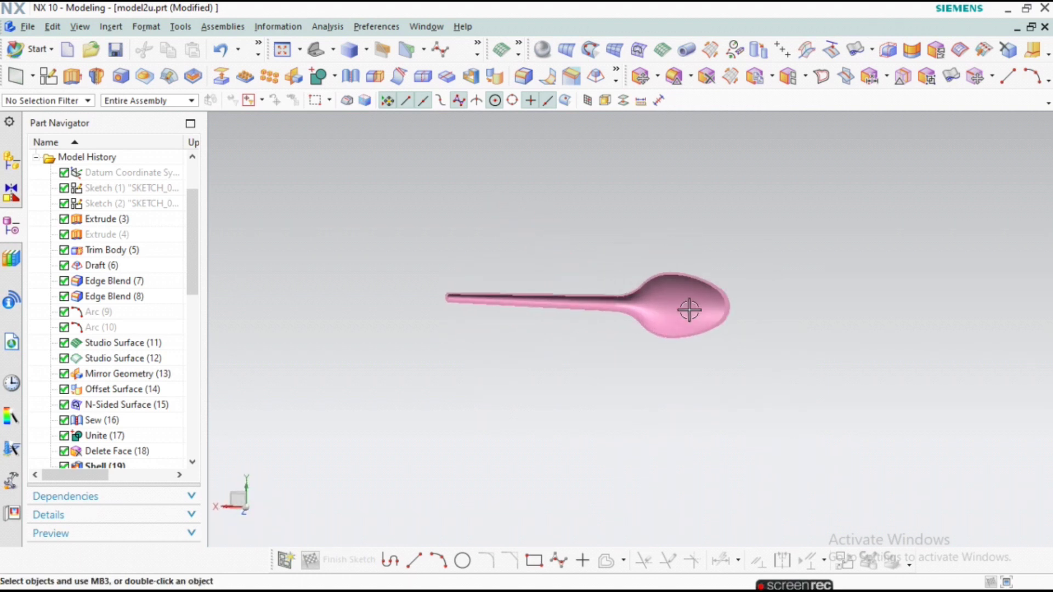
Step: Turn on True Shading and orbit to view the pink spoon over the floor grid
click(530, 45)
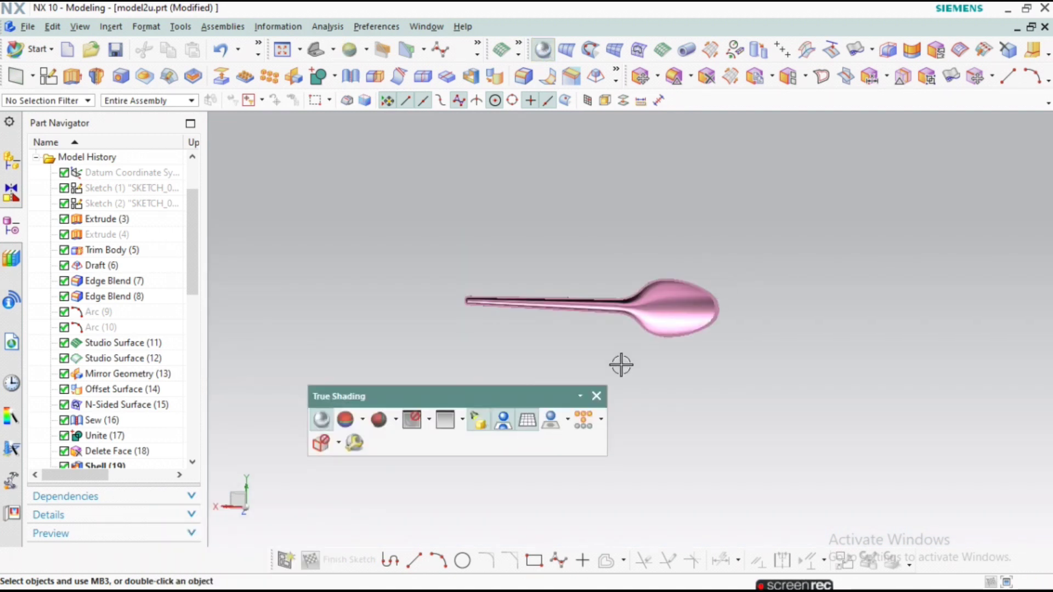
click(596, 396)
middle_drag(834, 336, 843, 167)
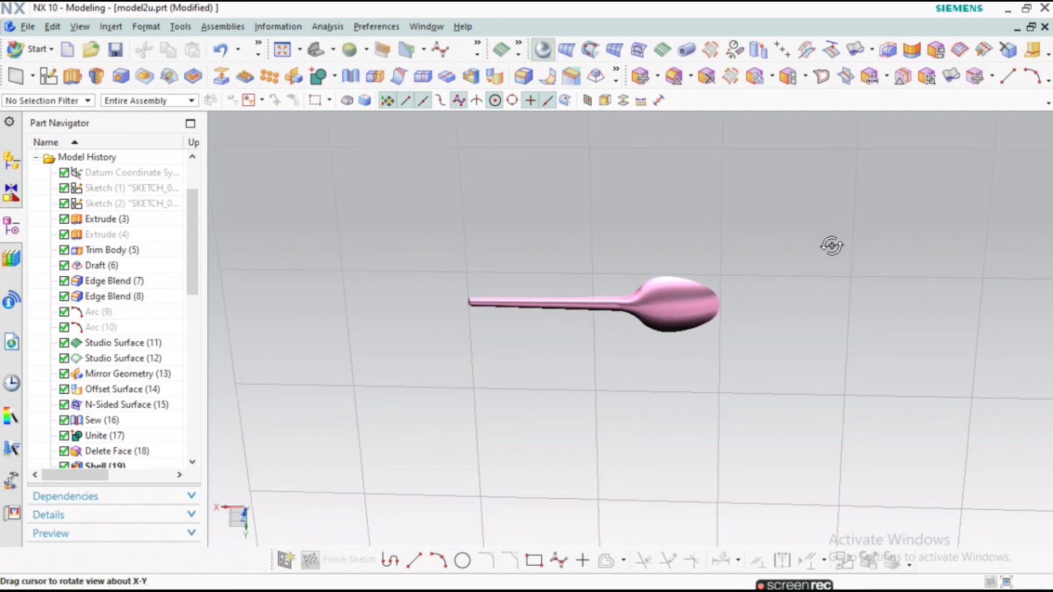
middle_drag(843, 167, 858, 214)
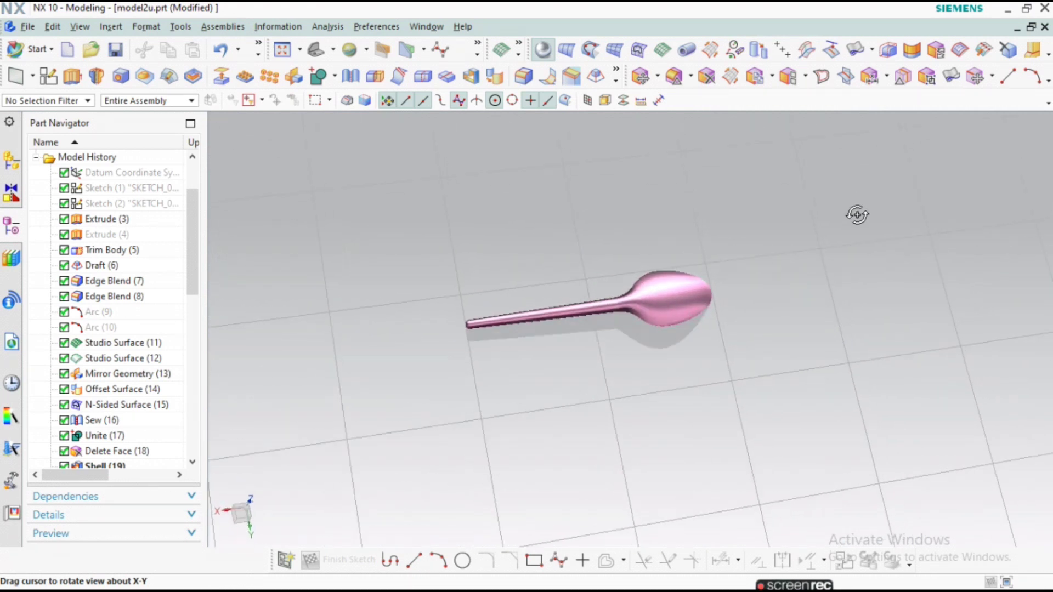
scroll(613, 294, up, 3)
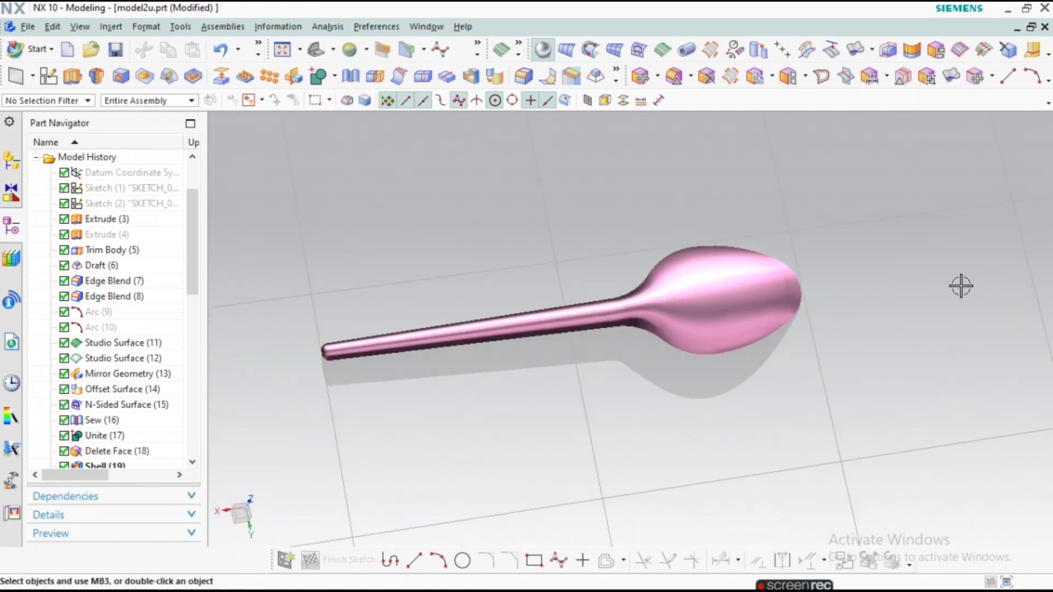
mouse_move(923, 278)
middle_down()
mouse_move(956, 397)
mouse_move(959, 388)
mouse_move(923, 387)
mouse_move(903, 252)
mouse_move(914, 160)
mouse_move(929, 321)
mouse_move(701, 336)
mouse_move(847, 336)
mouse_move(852, 394)
mouse_move(690, 374)
middle_up()
Step: Save model2u.prt and orbit the spoon to a tilted 3D view
click(123, 51)
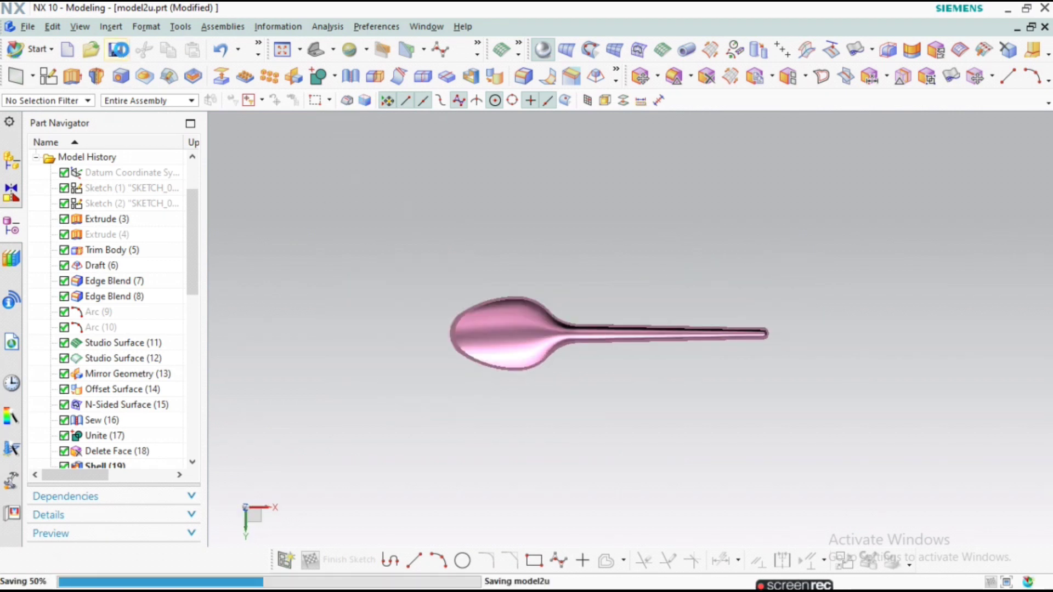
mouse_move(525, 297)
middle_down()
mouse_move(696, 298)
mouse_move(698, 286)
mouse_move(710, 402)
mouse_move(728, 436)
mouse_move(755, 278)
mouse_move(798, 245)
mouse_move(558, 249)
middle_up()
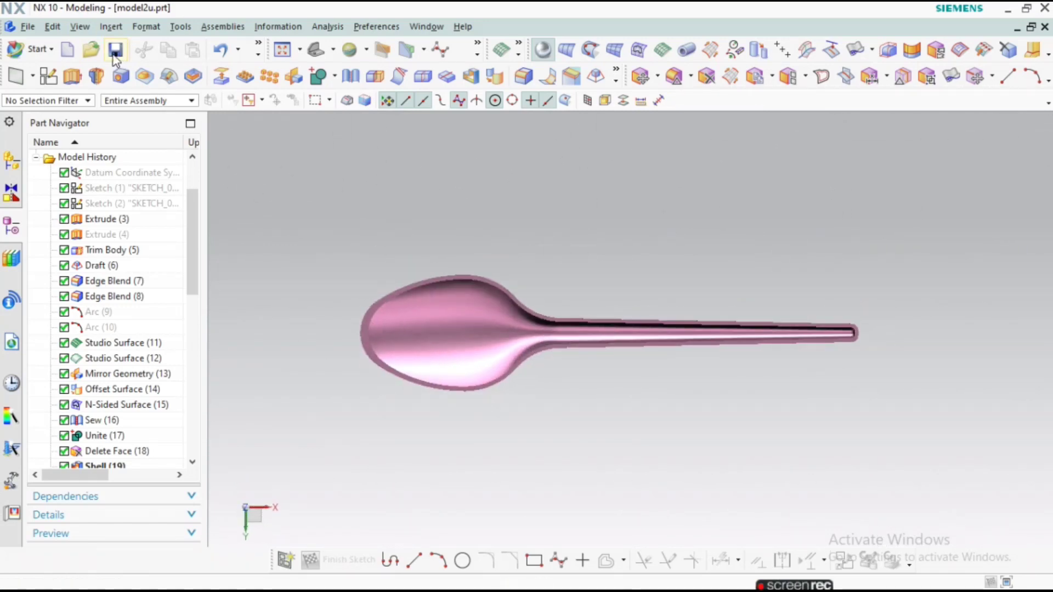